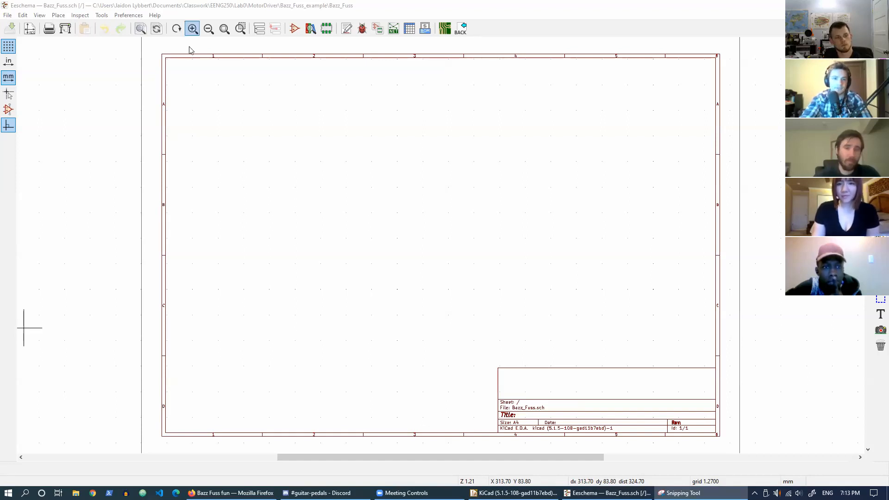
Place a GND power symbol from the power library in the left-centre area of the empty schematic sheet.
left_click(59, 16)
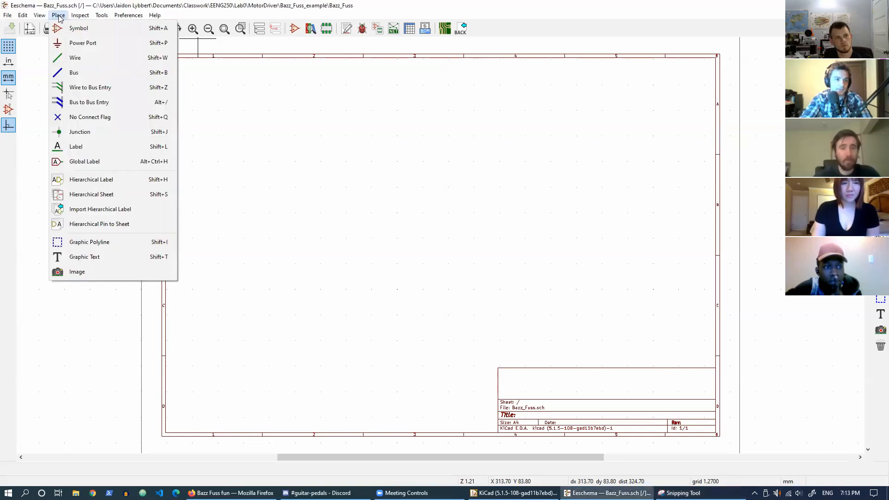
left_click(82, 41)
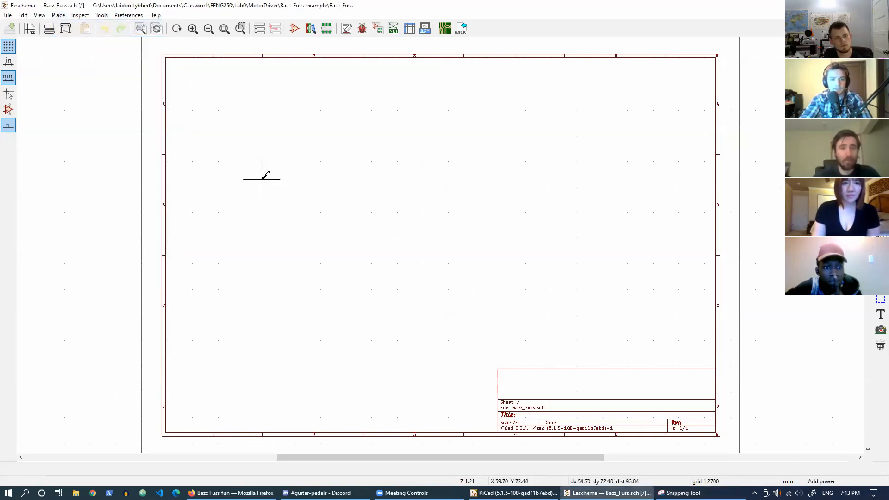
left_click(279, 189)
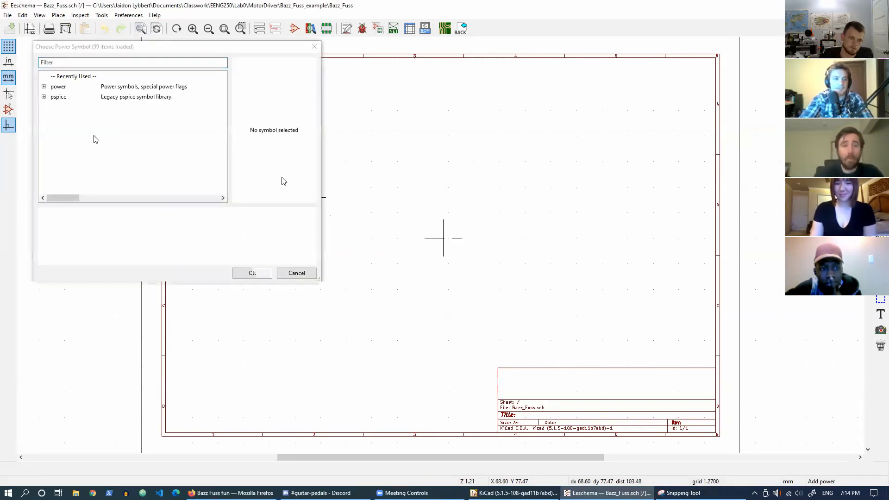
left_click(43, 87)
scroll(129, 119, "down", 5)
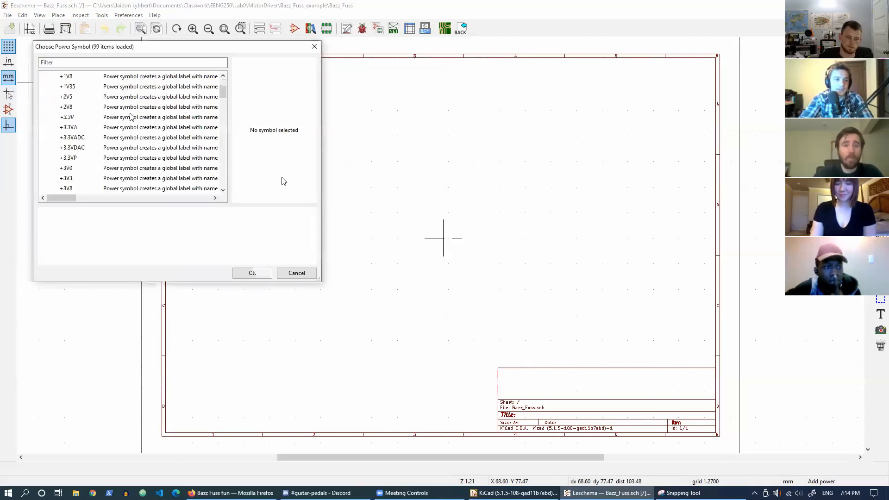
left_click(103, 66)
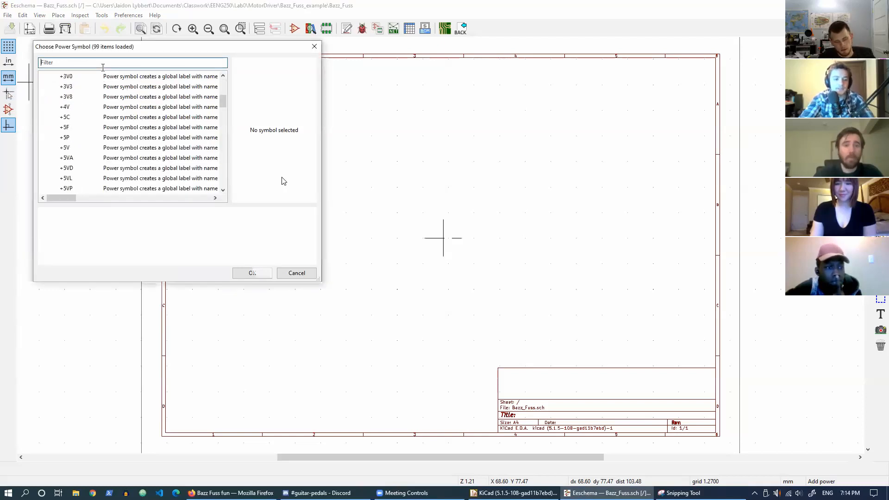
type("gnd")
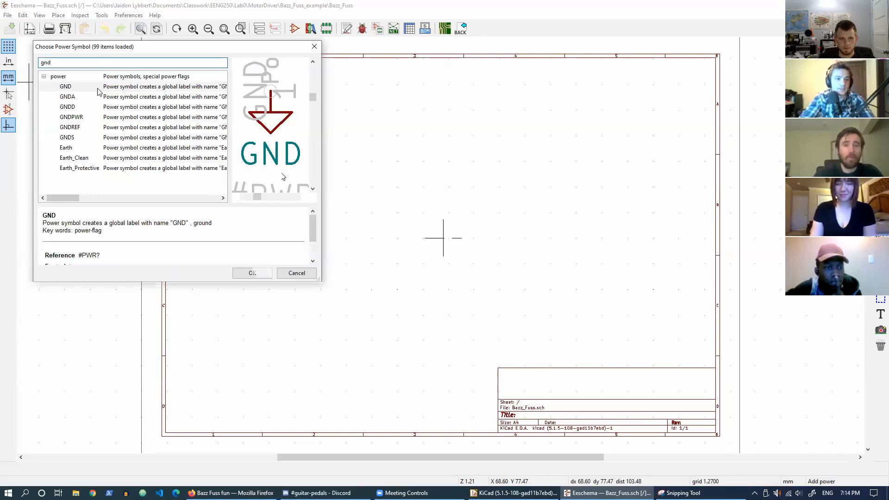
left_click(105, 87)
left_click(253, 273)
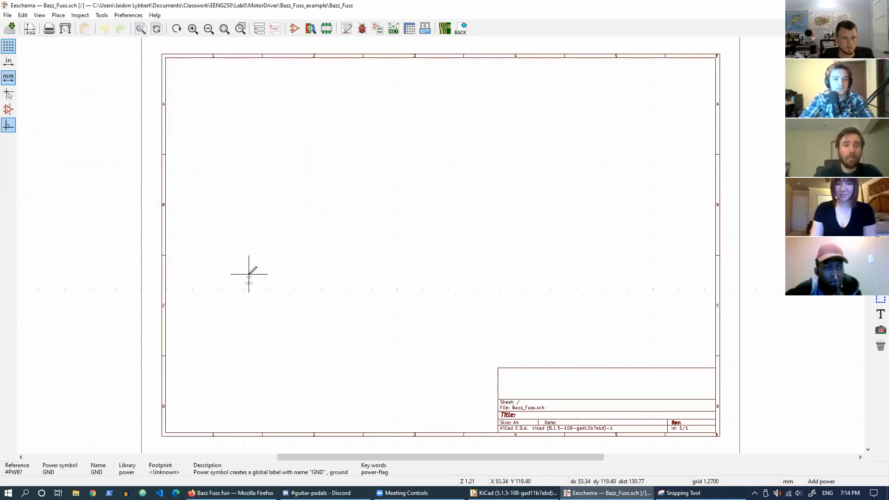
left_click(290, 259)
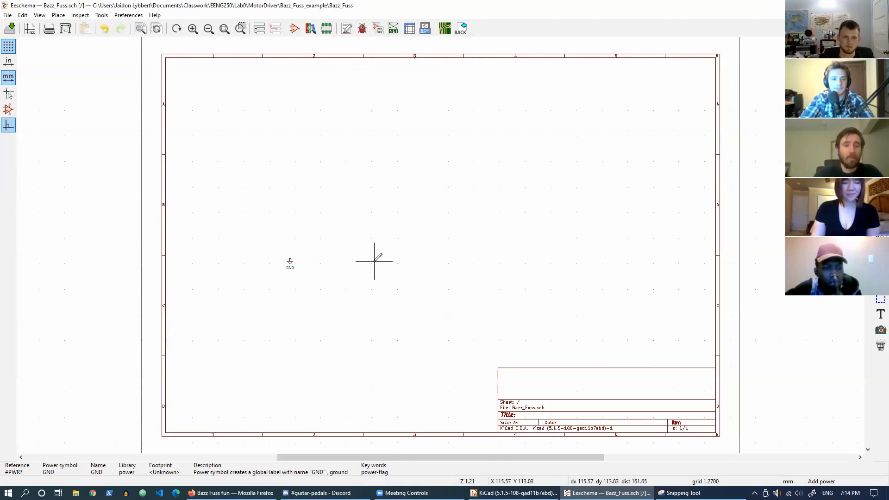
Copy the GND symbol and paste three copies in a row to its right, leaving space between them.
left_click_drag(280, 248, 306, 287)
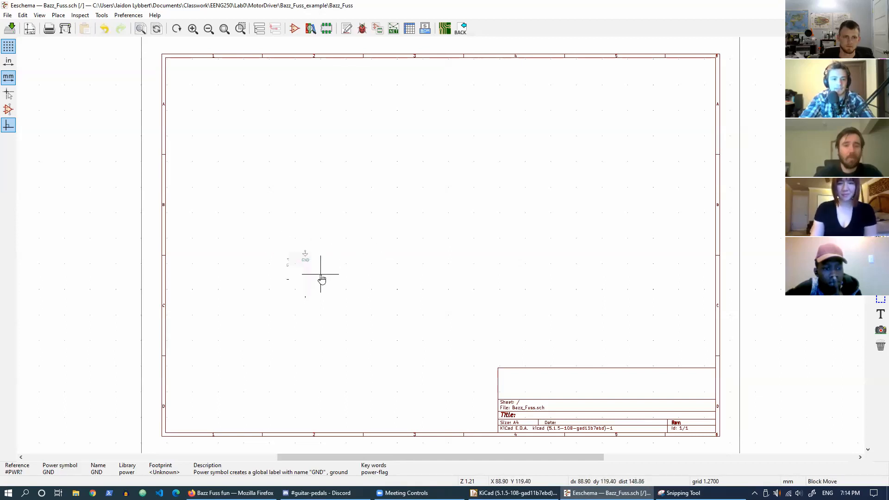
key("ctrl+c")
key("ctrl+v")
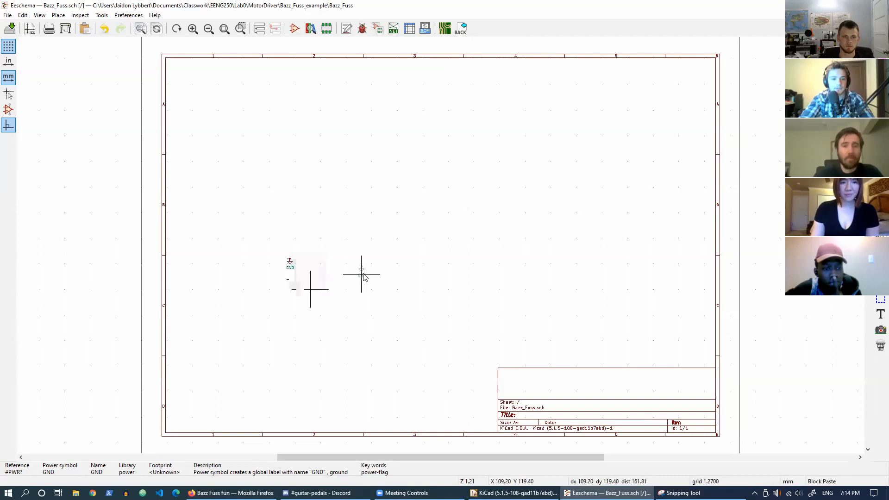
left_click(363, 272)
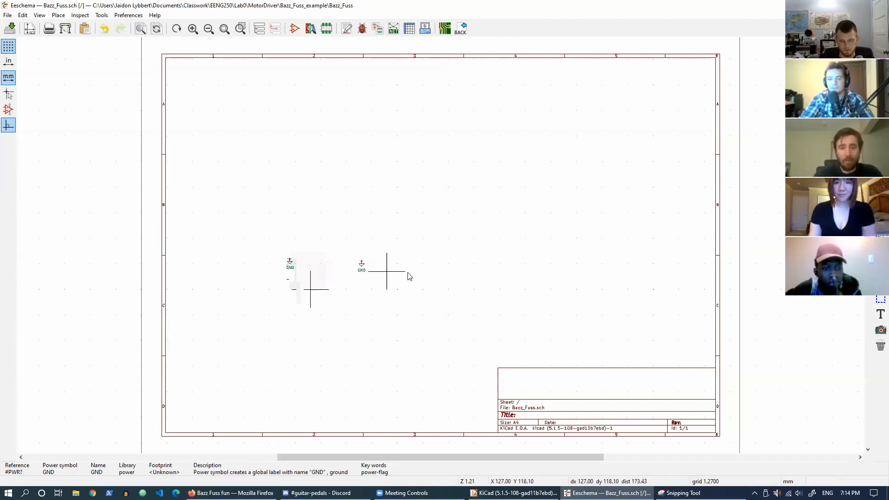
key("ctrl+v")
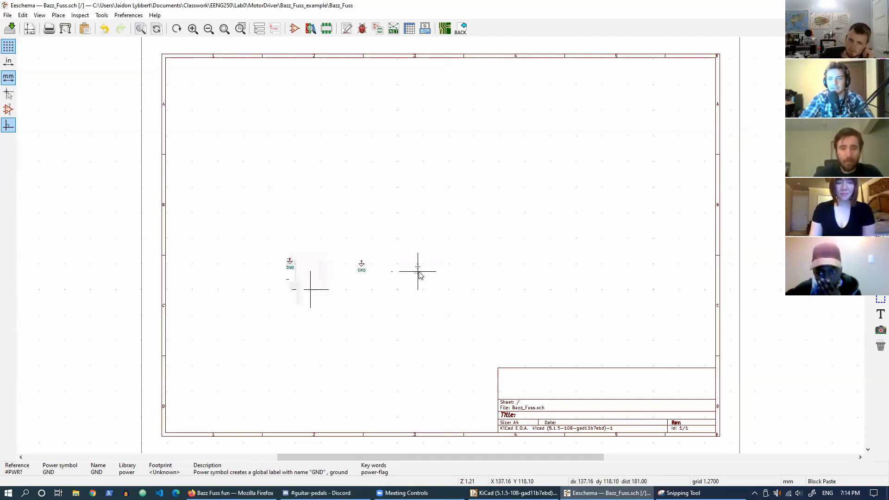
left_click(419, 272)
key("ctrl+v")
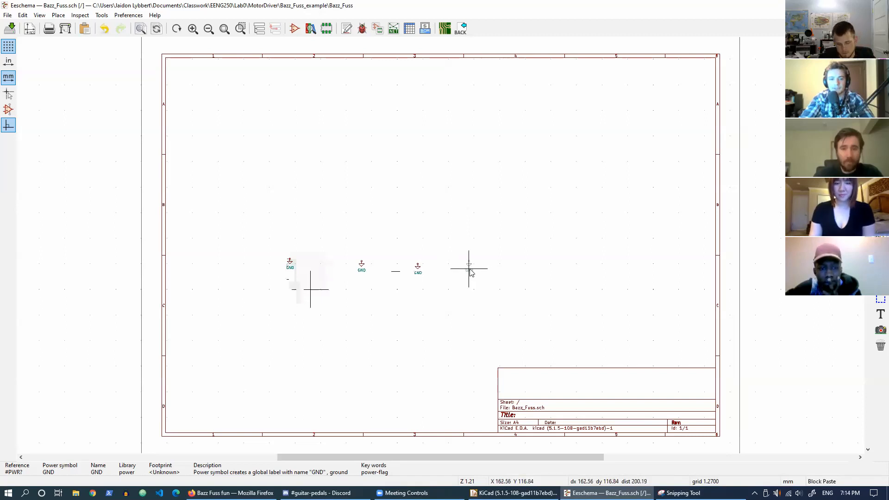
left_click(473, 271)
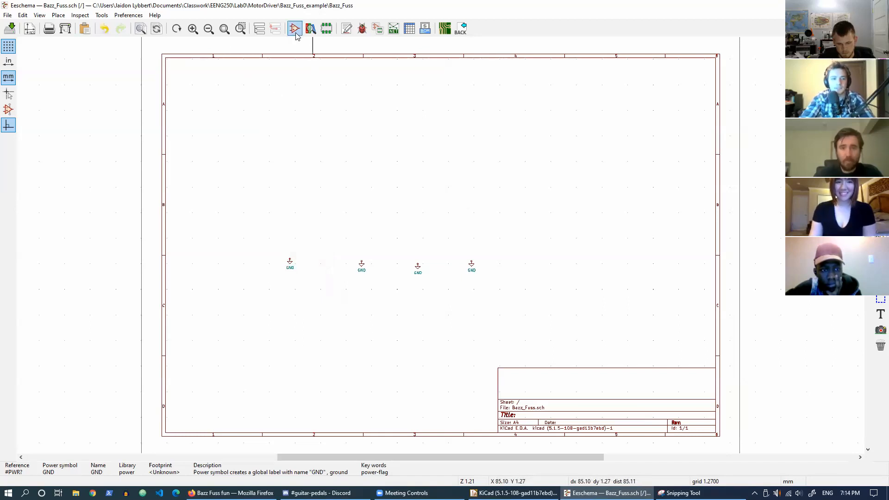
Start placing a new component above the GND symbols and search the symbol libraries for "audio".
left_click(59, 15)
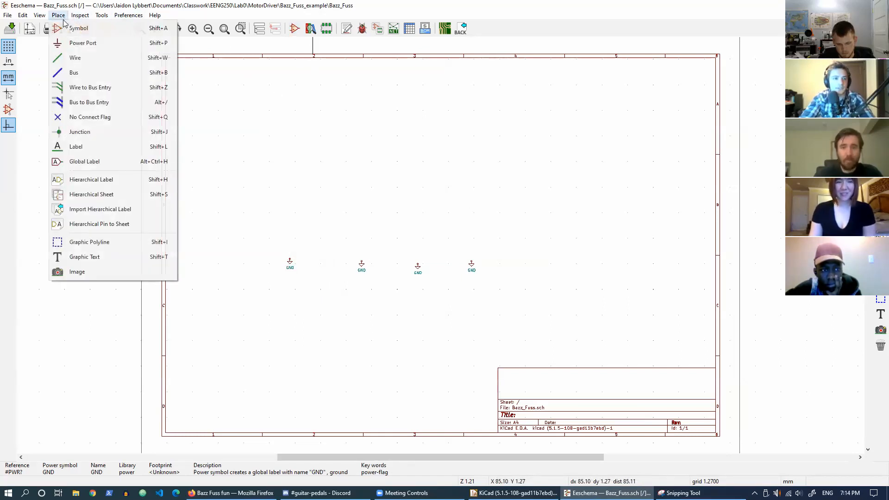
left_click(72, 33)
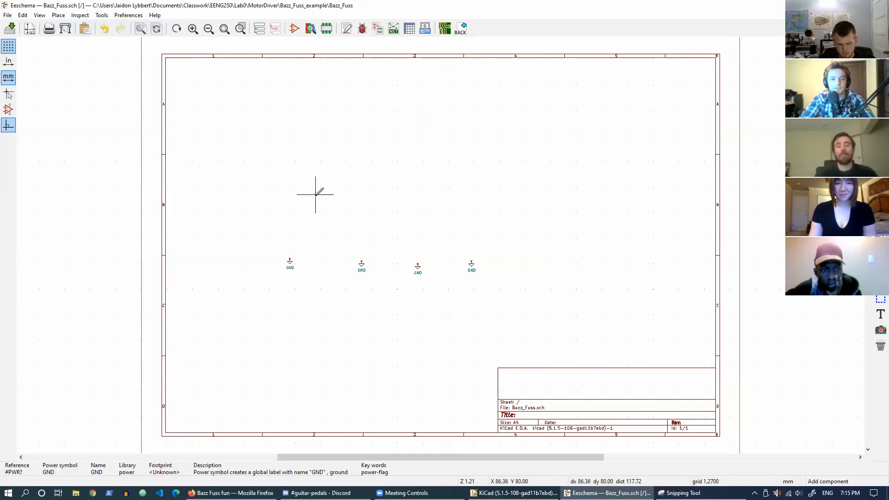
left_click(382, 193)
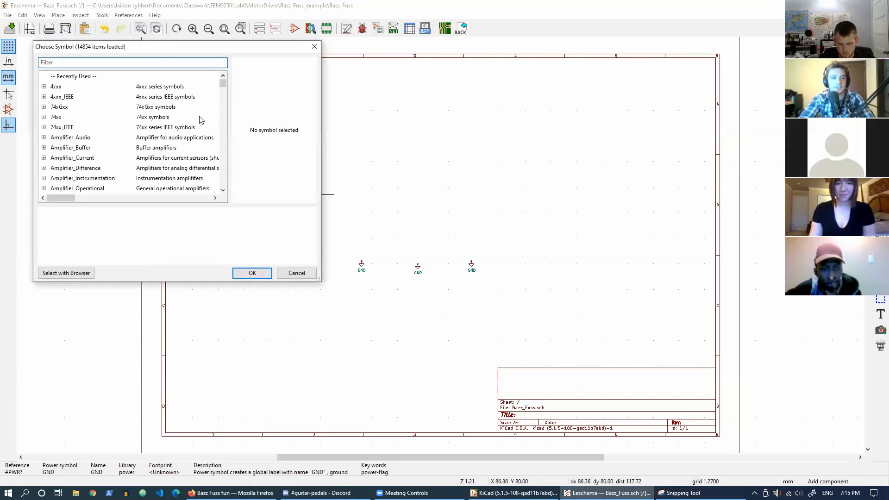
left_click_drag(172, 50, 278, 89)
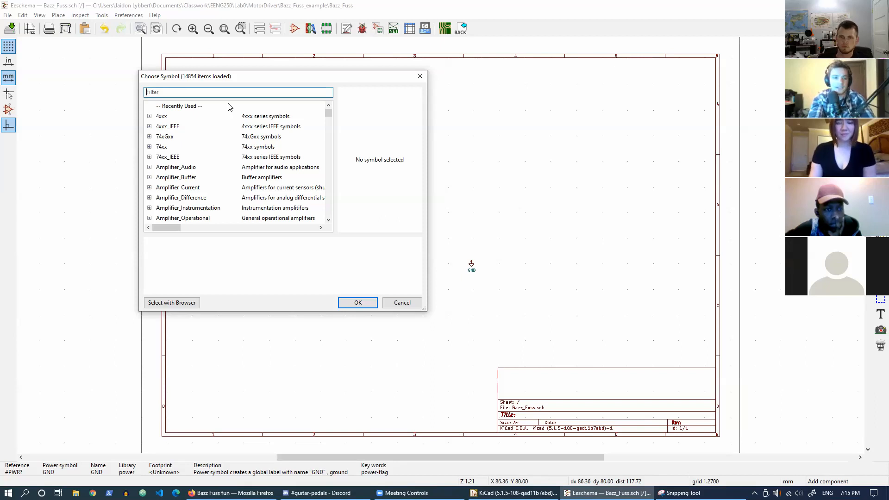
type("audio")
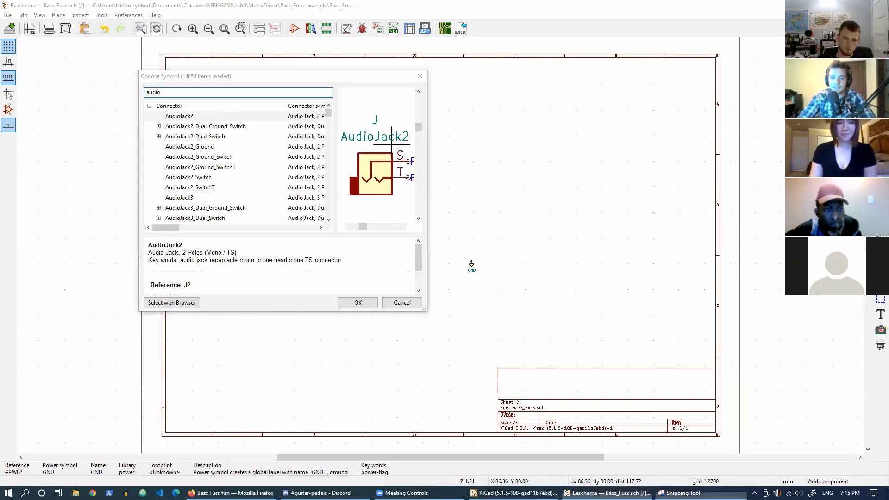
Switch to the Snipping Tool, circle the transistor in red on the bazz fuss schematic, erase the output jack stroke, and minimise the window.
left_click(701, 493)
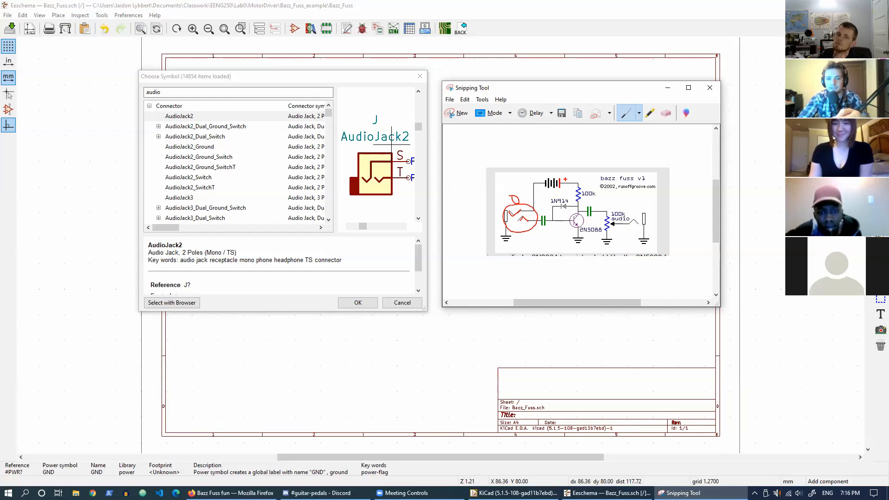
left_click_drag(580, 215, 575, 225)
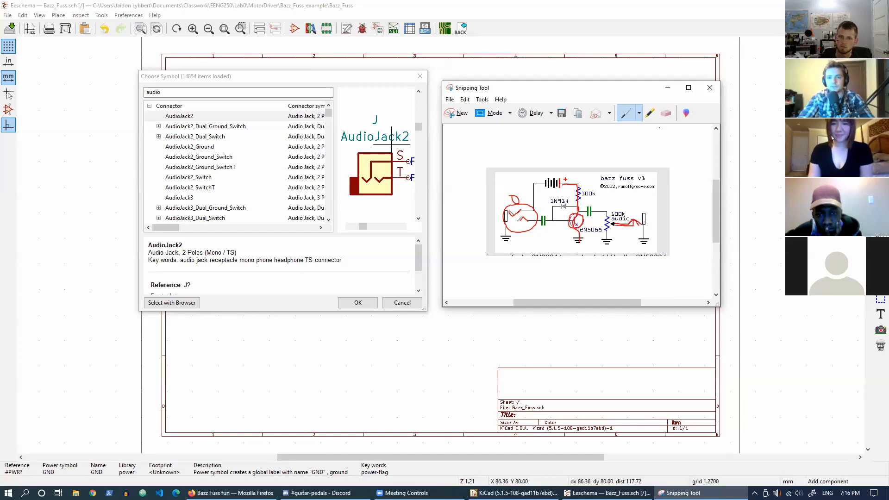
left_click(665, 113)
left_click(644, 217)
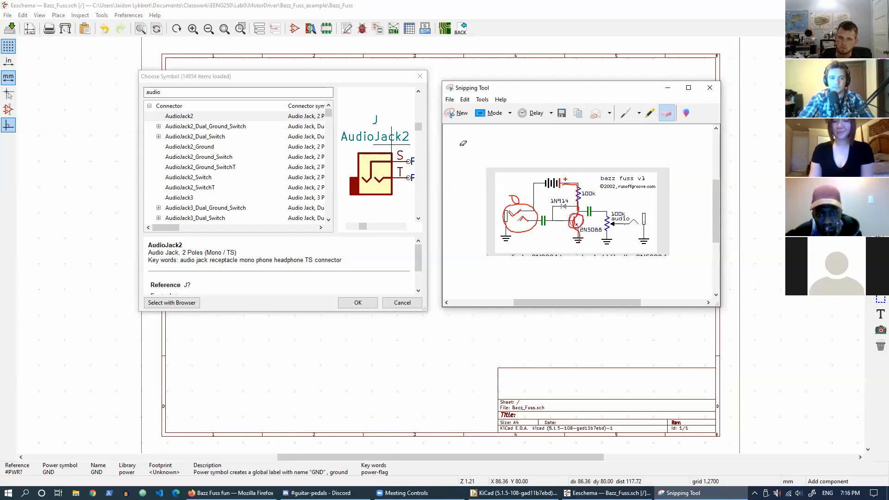
left_click(668, 88)
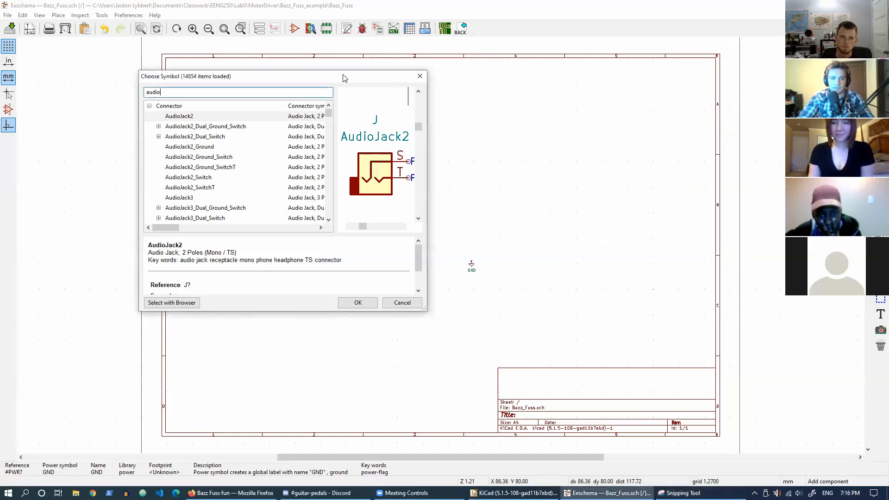
Enlarge the symbol chooser, compare the audio jack variants, and place the two-pole mono AudioJack2 just above and left of the leftmost GND symbol.
left_click_drag(343, 76, 461, 72)
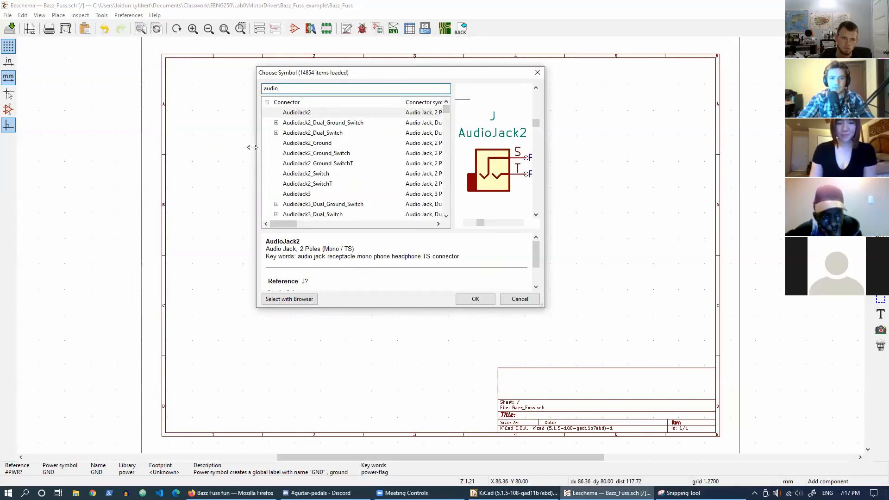
left_click_drag(253, 147, 175, 147)
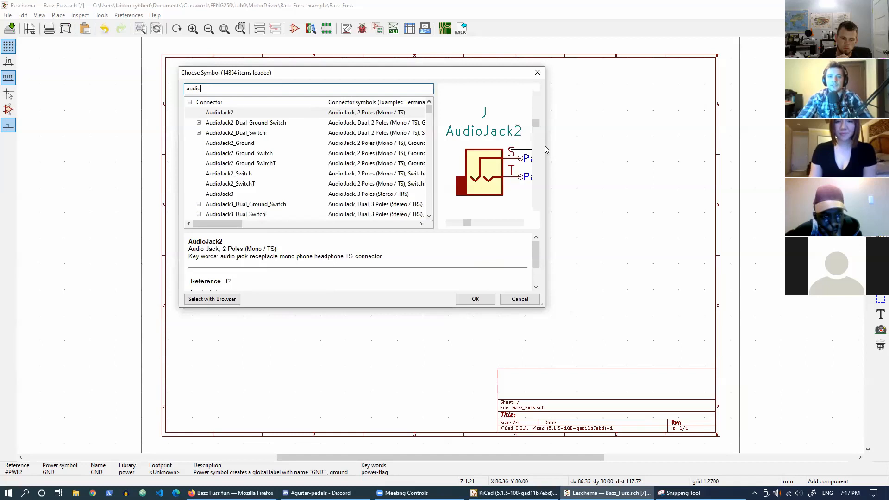
left_click_drag(546, 147, 581, 193)
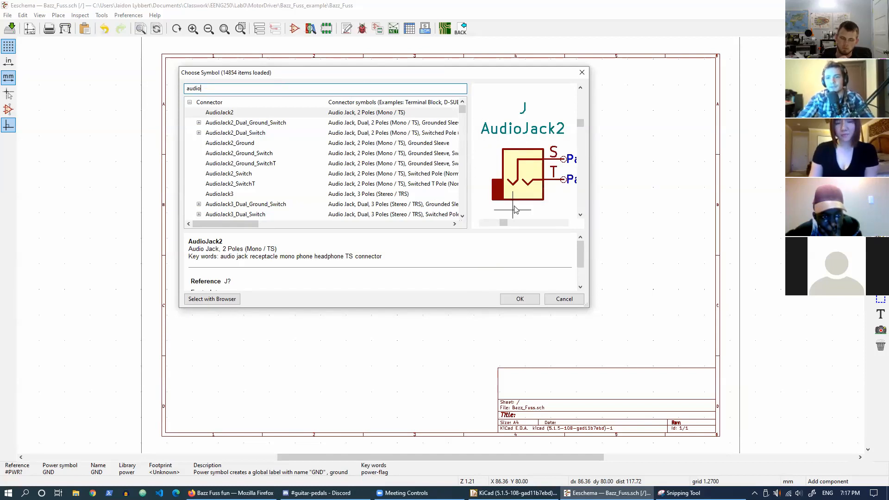
left_click(247, 114)
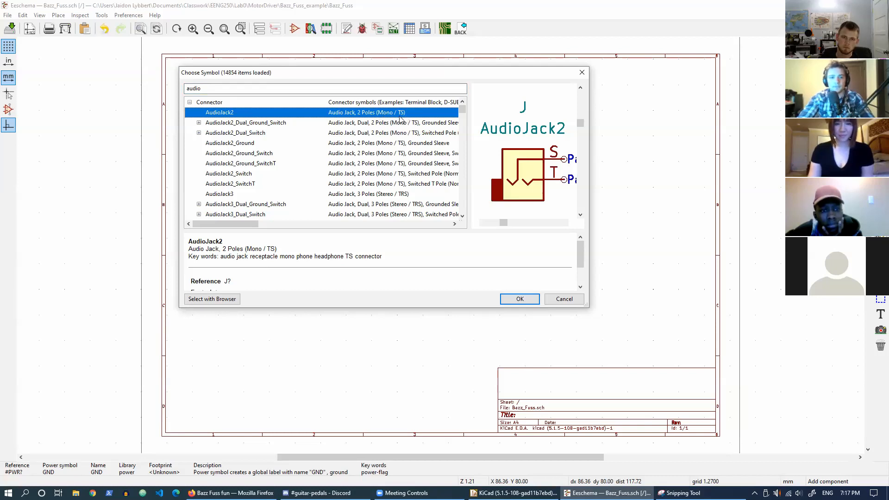
left_click(402, 195)
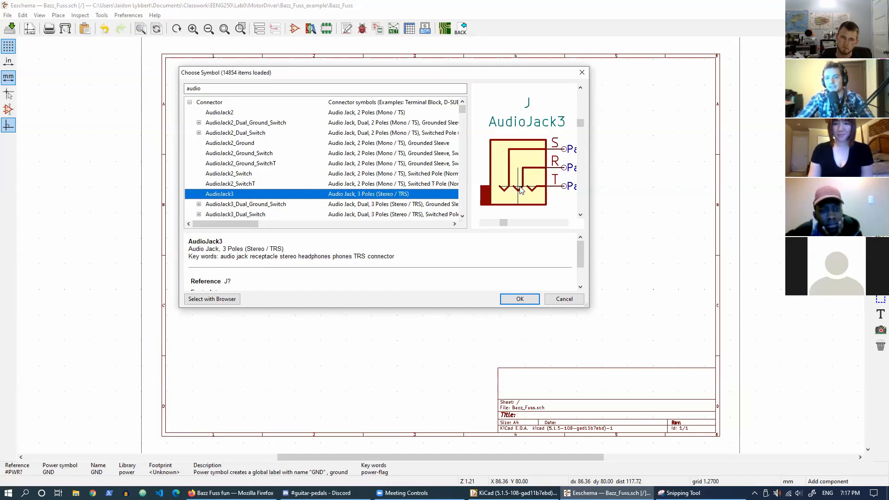
left_click(379, 123)
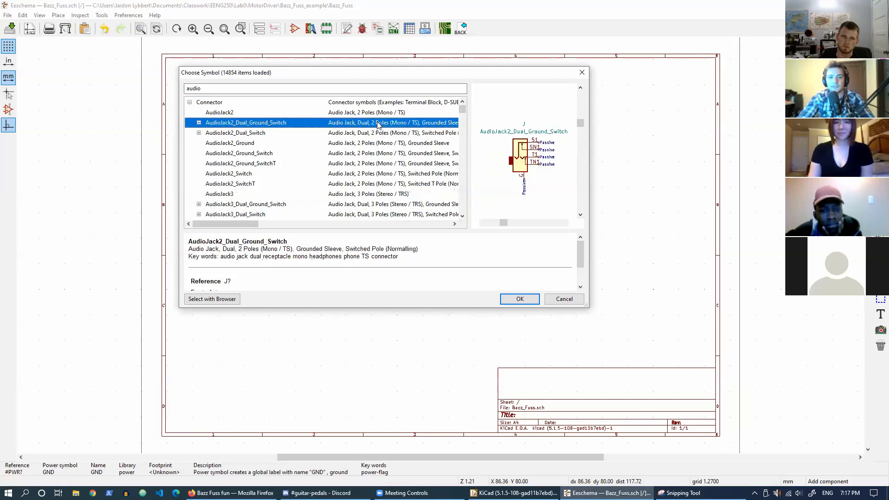
left_click(378, 112)
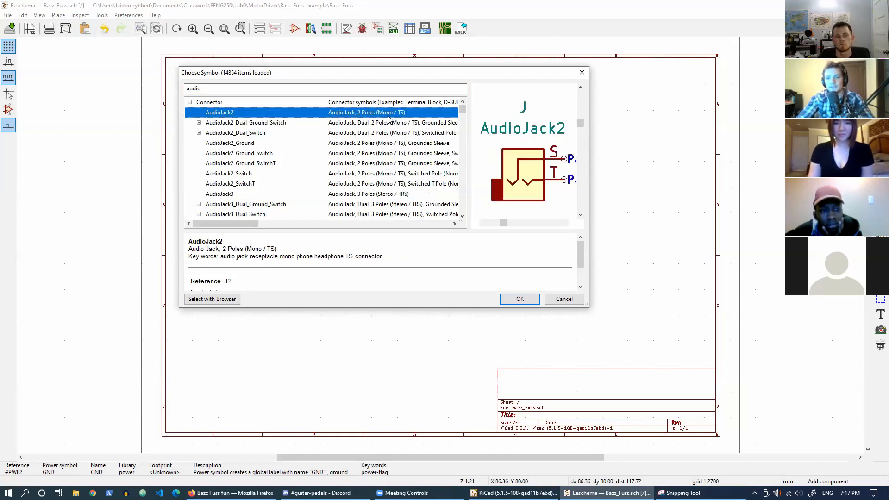
left_click(515, 300)
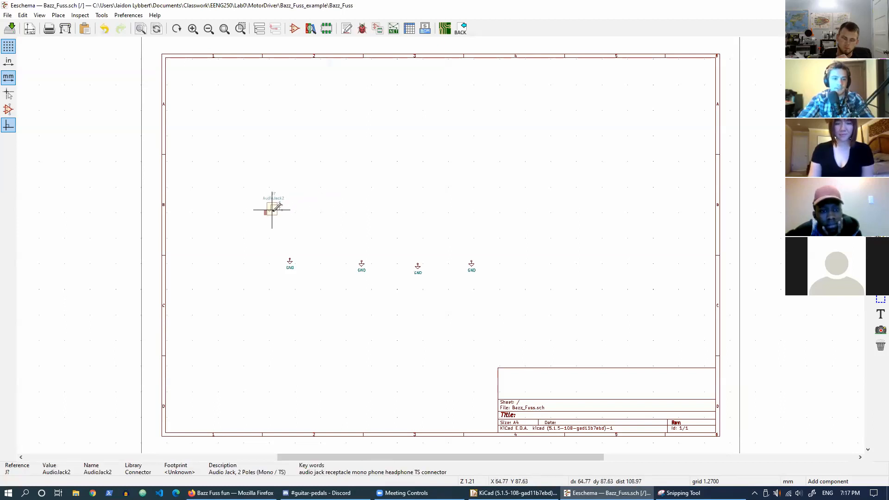
left_click(269, 221)
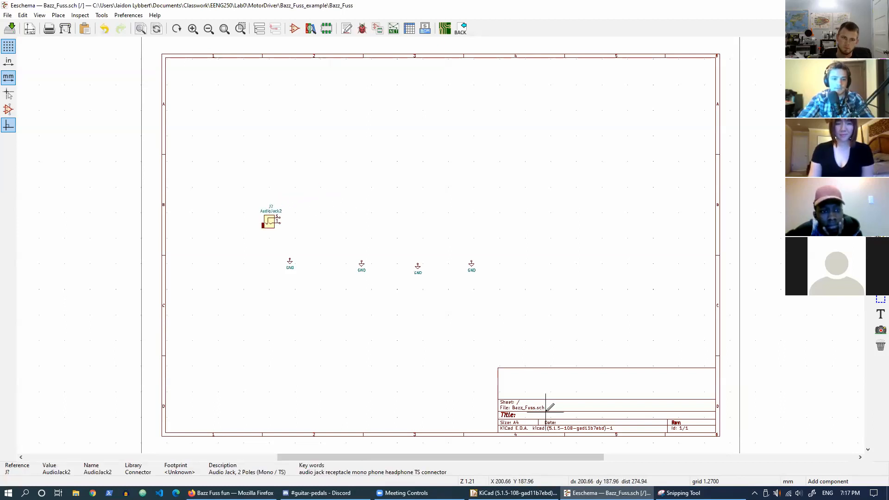
Move the Snipping Tool reference schematic onto the neighbouring monitor and return to the Eeschema schematic.
left_click(680, 493)
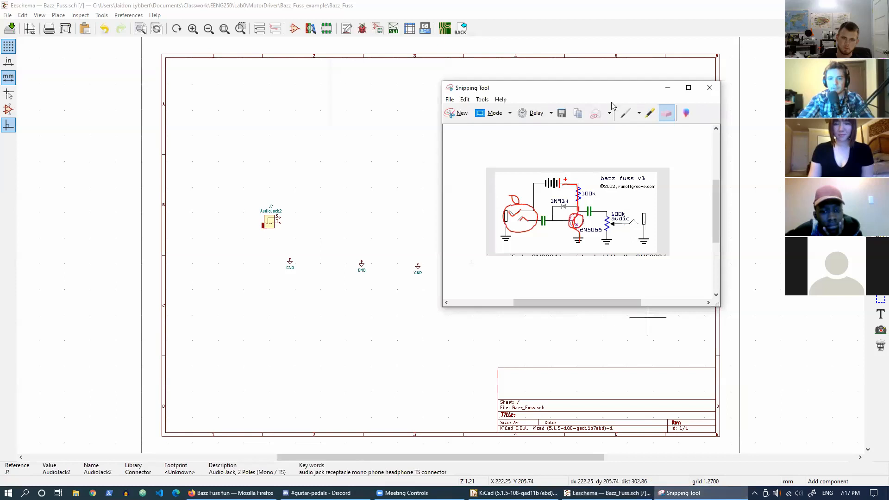
left_click_drag(618, 91, 888, 90)
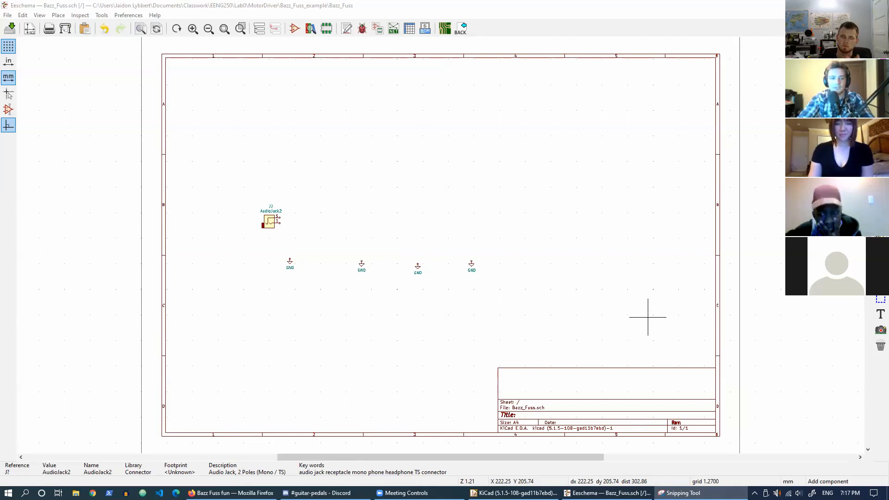
left_click(264, 215)
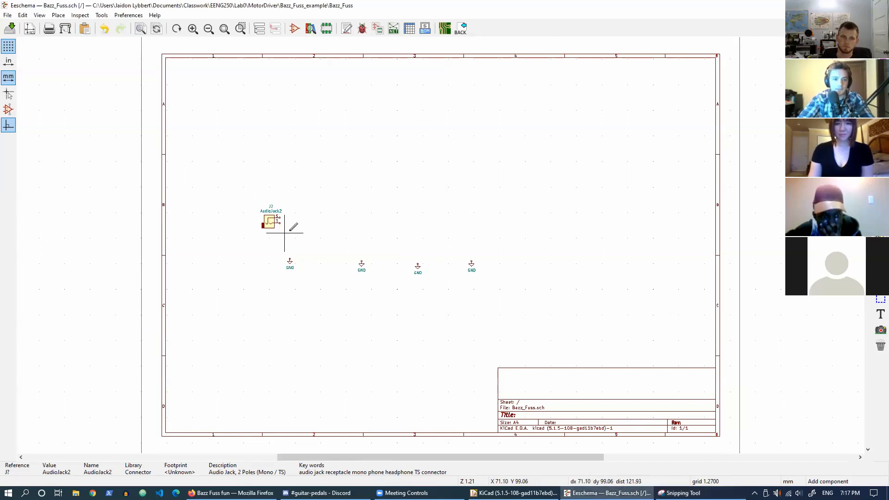
Duplicate the AudioJack2 symbol and place the copy just above and right of the rightmost GND symbol.
left_click(327, 204)
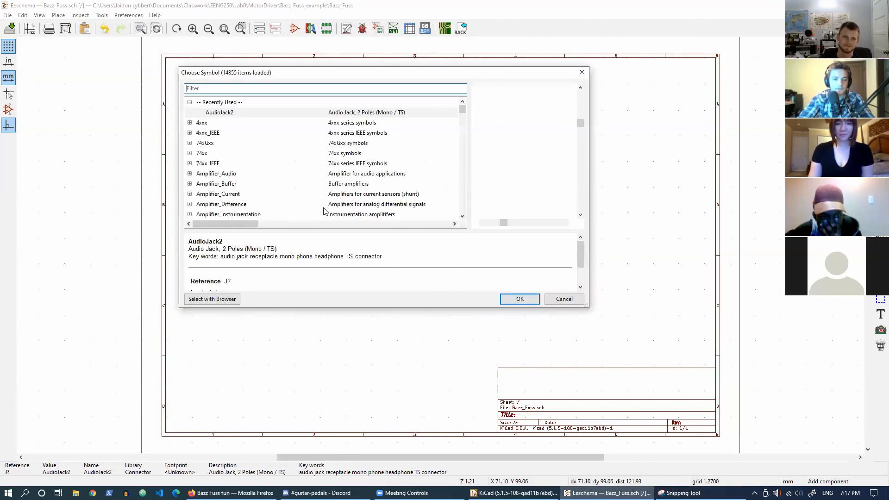
left_click(580, 75)
left_click_drag(254, 199, 276, 224)
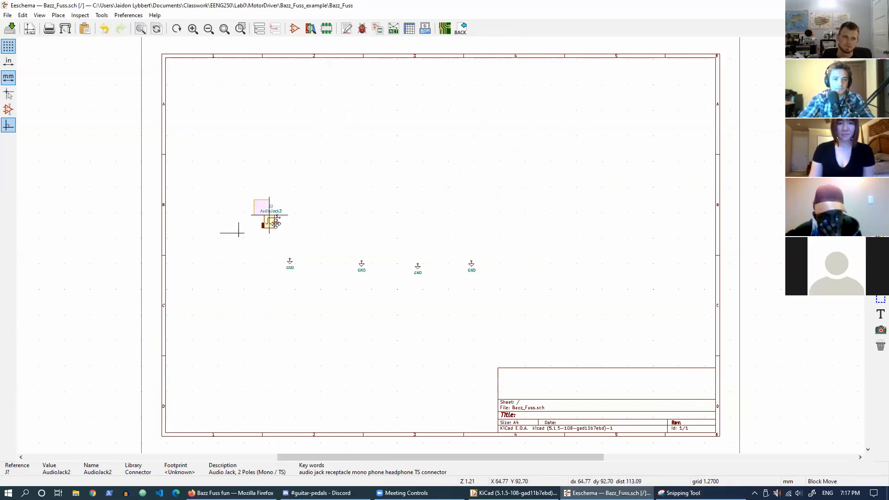
key("ctrl+c")
key("ctrl+v")
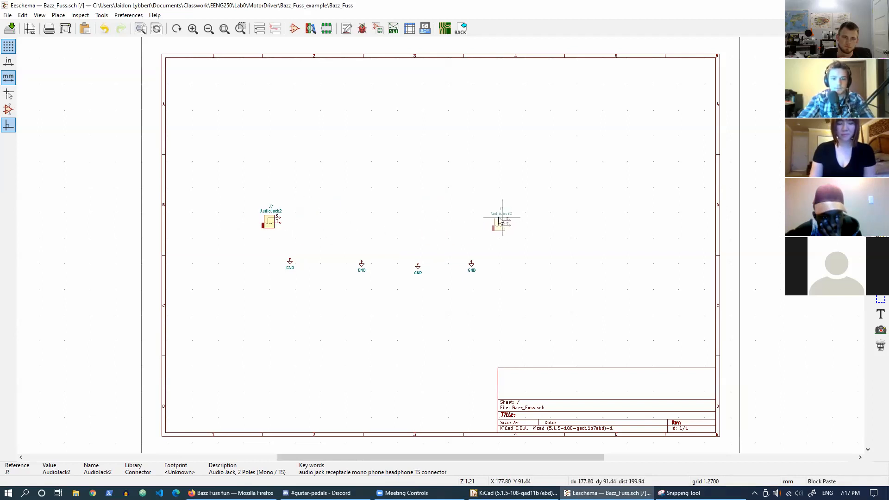
left_click(495, 218)
Rotate the copied audio jack 180 degrees so its pins face the input jack.
left_click_drag(477, 199, 515, 238)
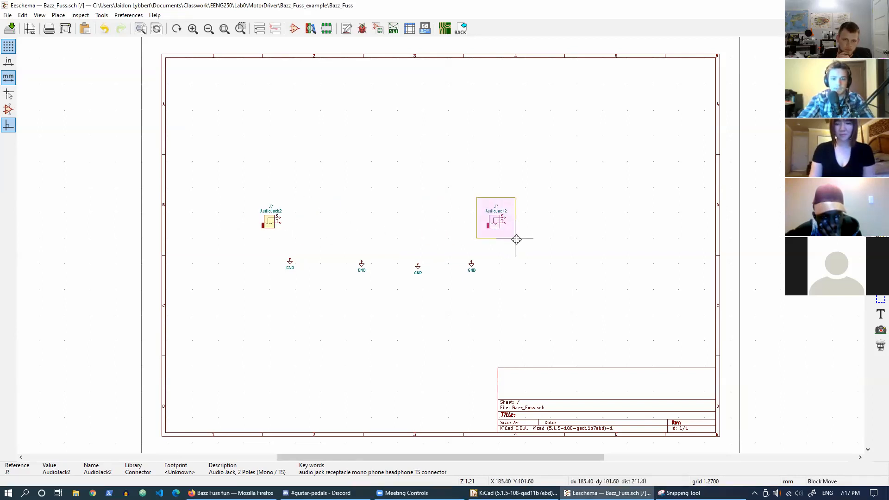
key("r")
key("r")
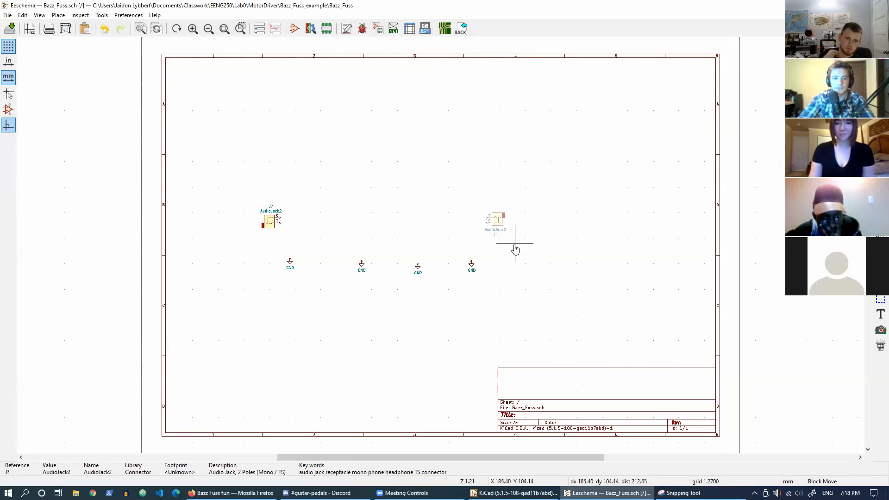
left_click(515, 249)
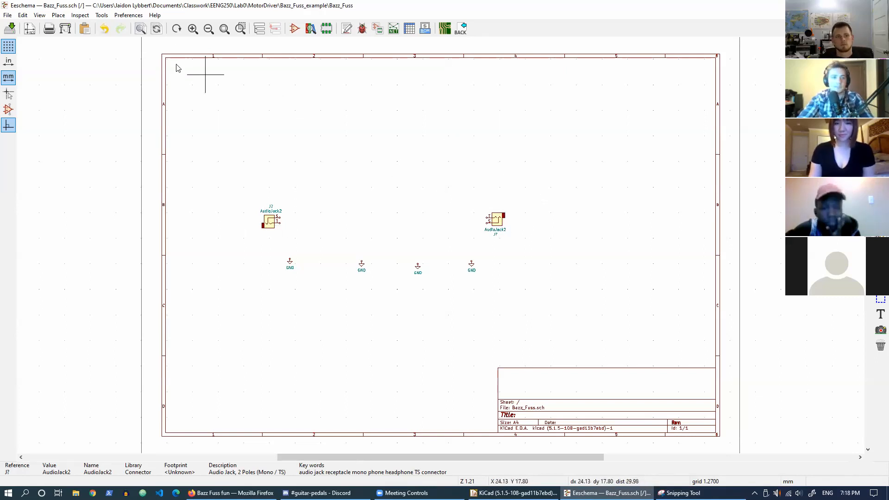
Search the symbol libraries for "battery" and place a single-cell Battery_Cell horizontally, above and right of the input jack.
left_click(60, 16)
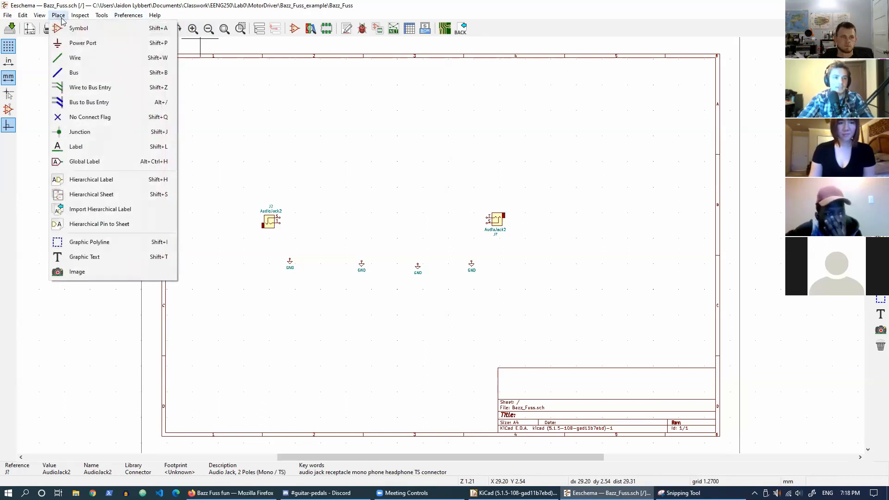
left_click(79, 28)
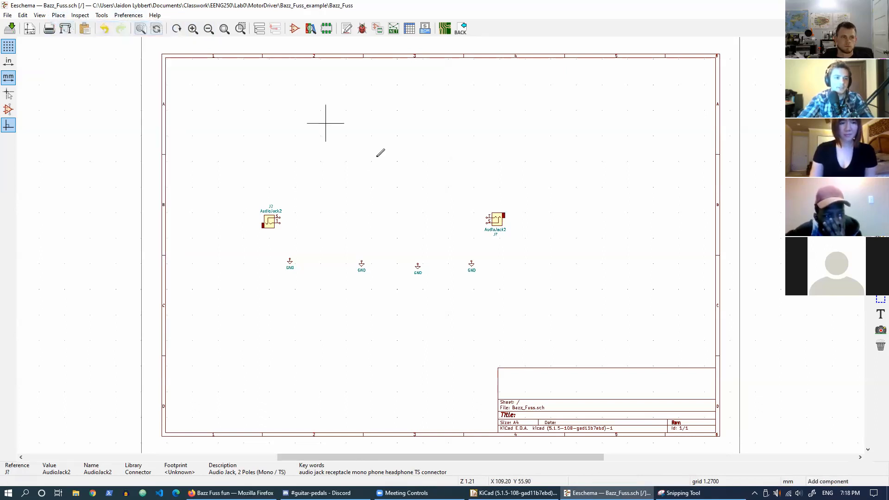
left_click(423, 164)
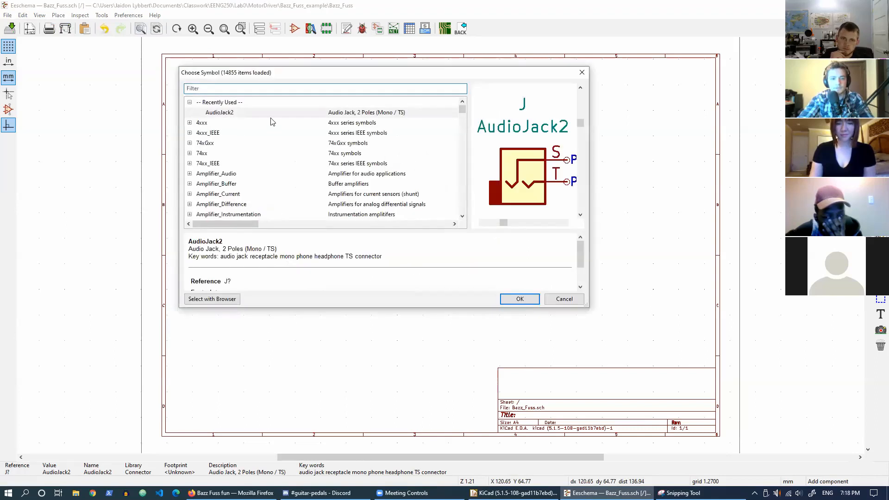
type("b")
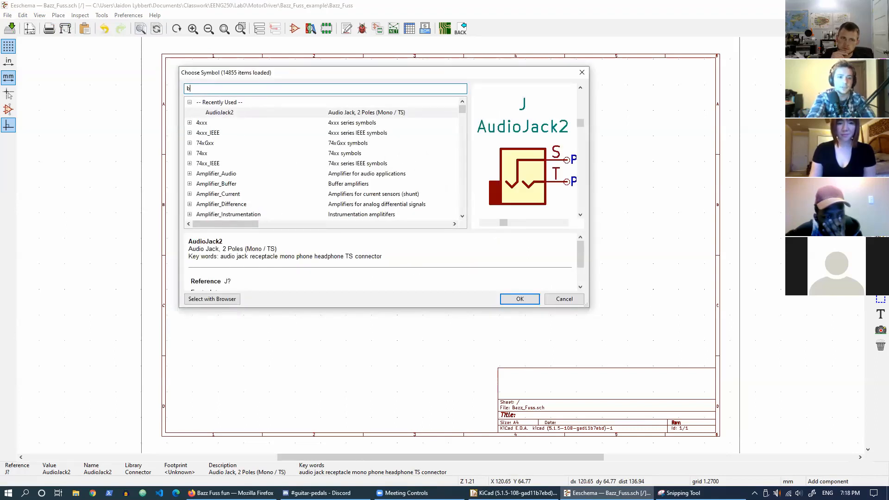
type("attery")
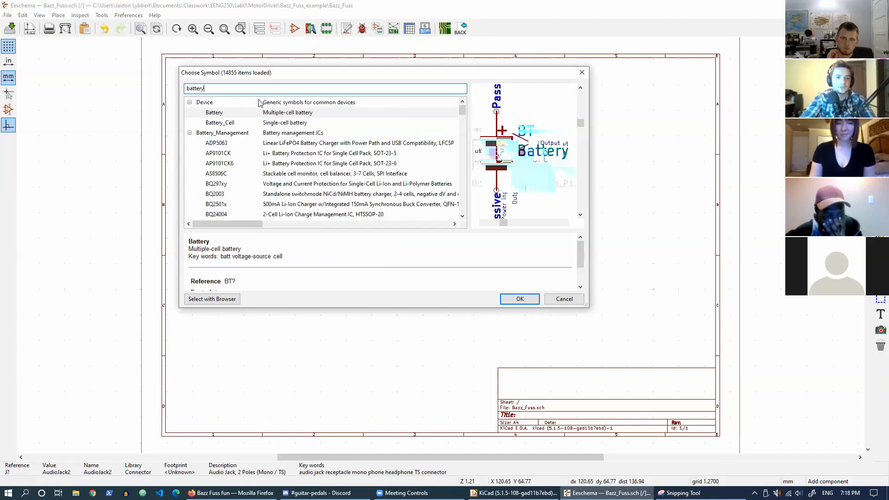
left_click(275, 124)
left_click(525, 301)
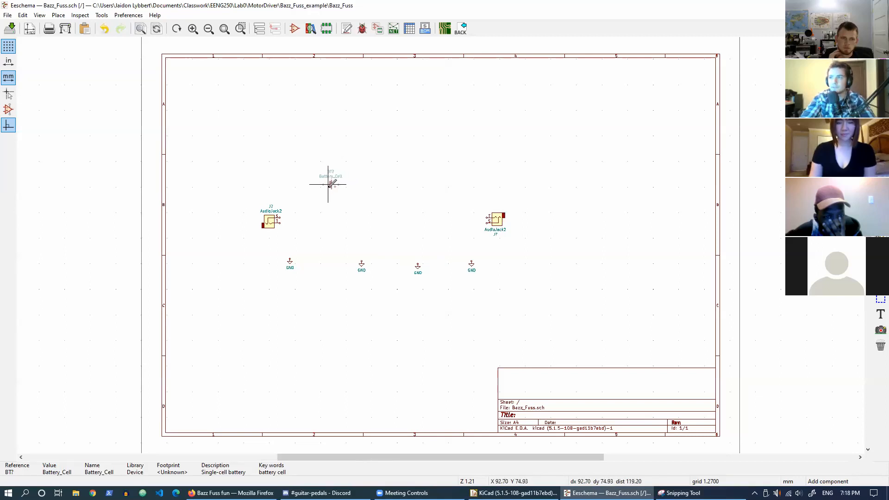
left_click(325, 193)
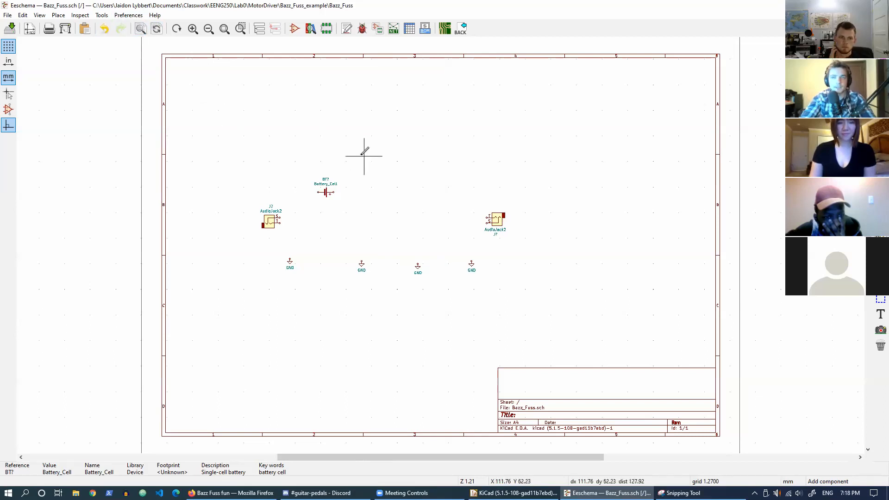
Search the symbol libraries for "resist" and place an R_POT potentiometer just left of the output jack.
left_click(408, 199)
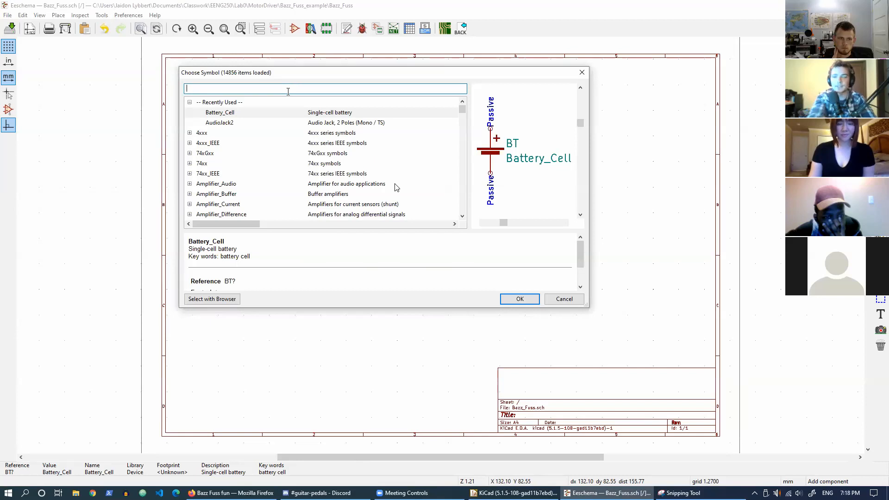
type("resist")
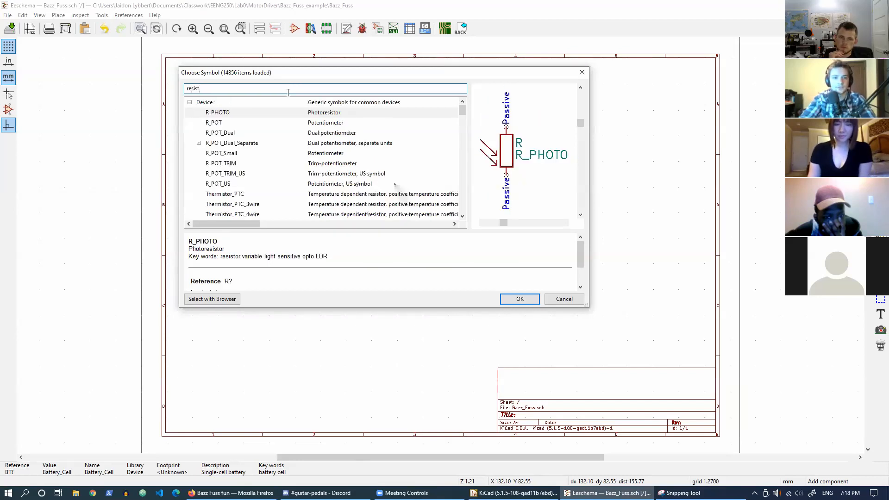
scroll(250, 173, "down", 1)
scroll(250, 167, "up", 1)
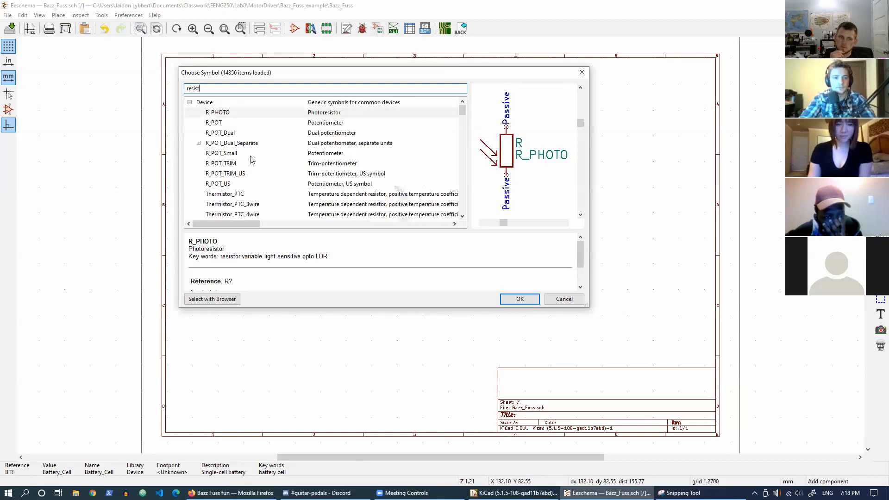
left_click(237, 123)
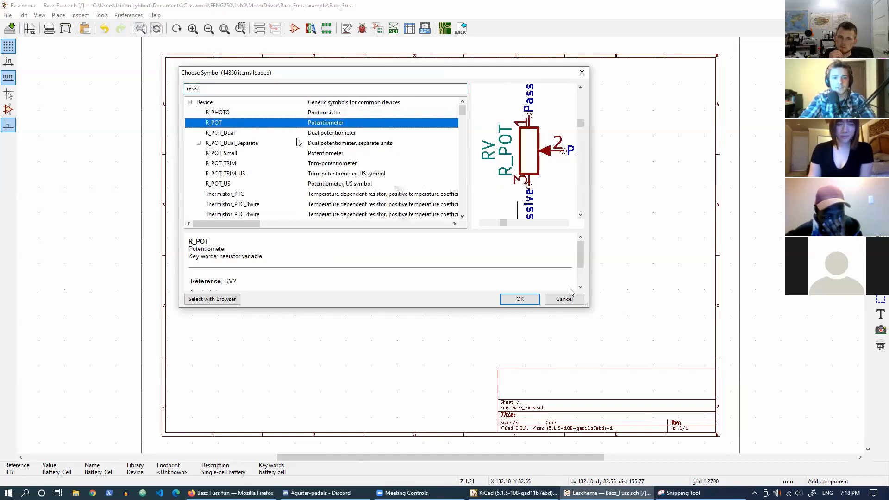
left_click(520, 298)
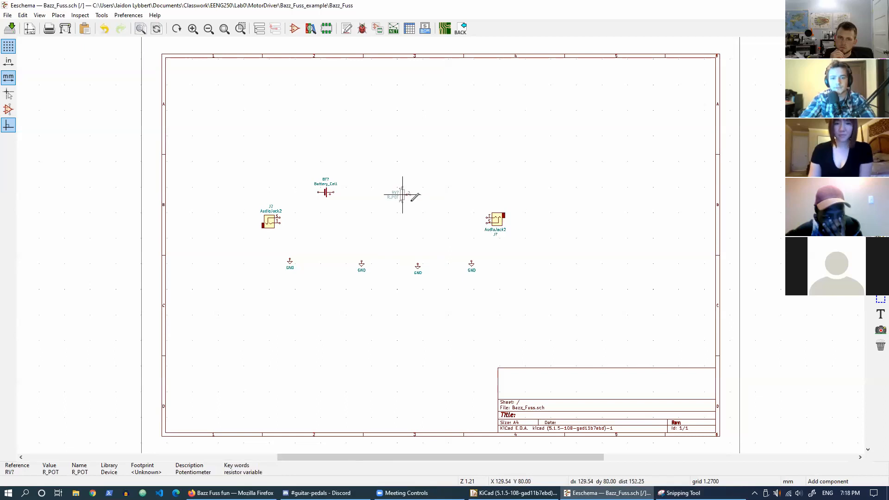
left_click(466, 223)
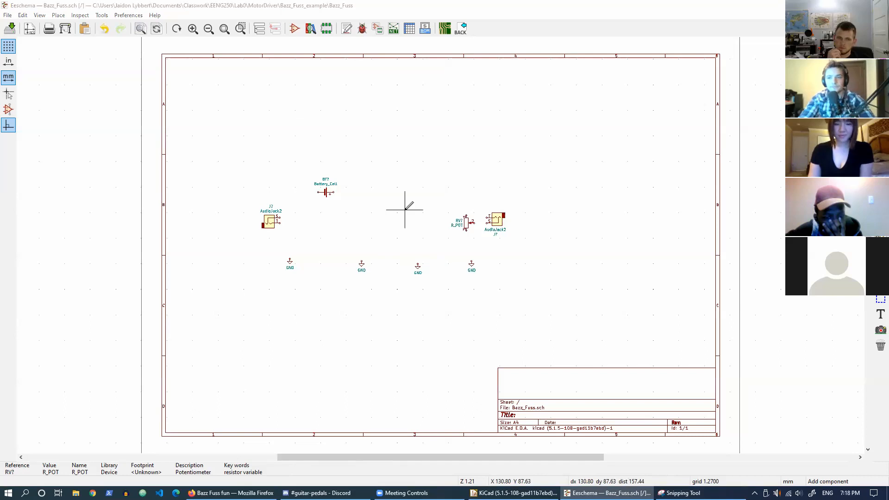
Search the symbol libraries for "res" and place a resistor R vertically, just below and right of the battery cell.
left_click(405, 209)
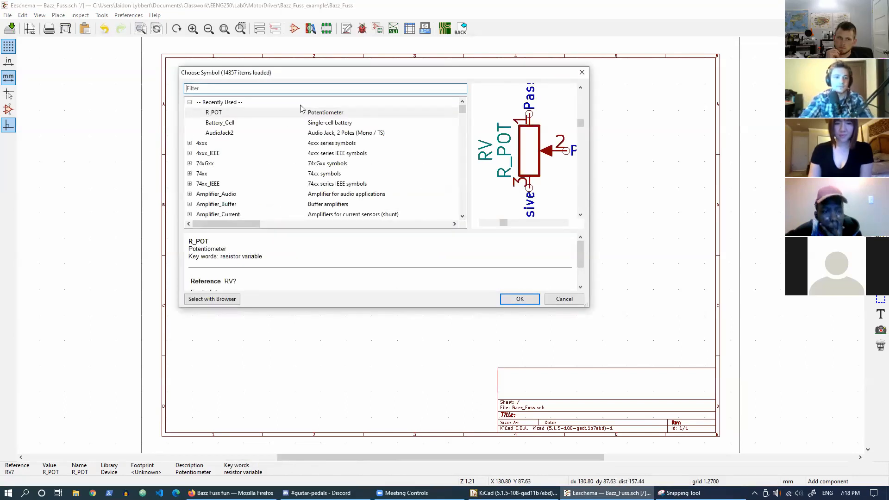
type("res")
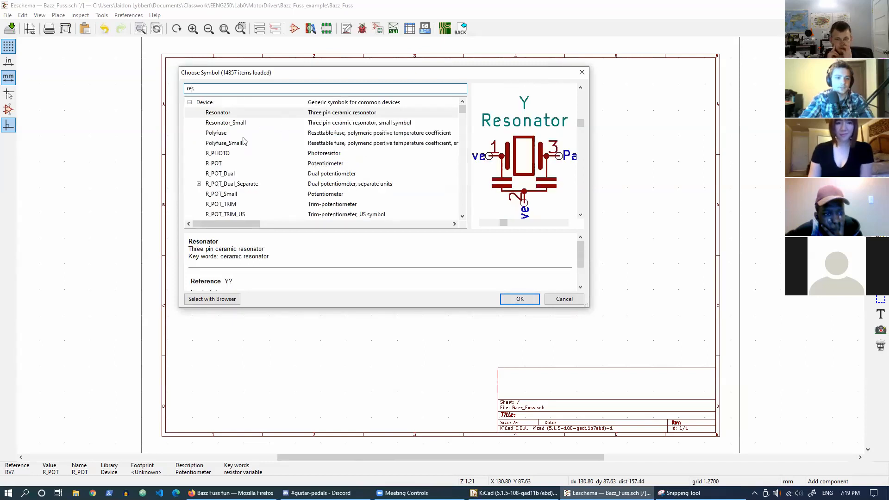
scroll(254, 171, "down", 1)
scroll(254, 170, "down", 2)
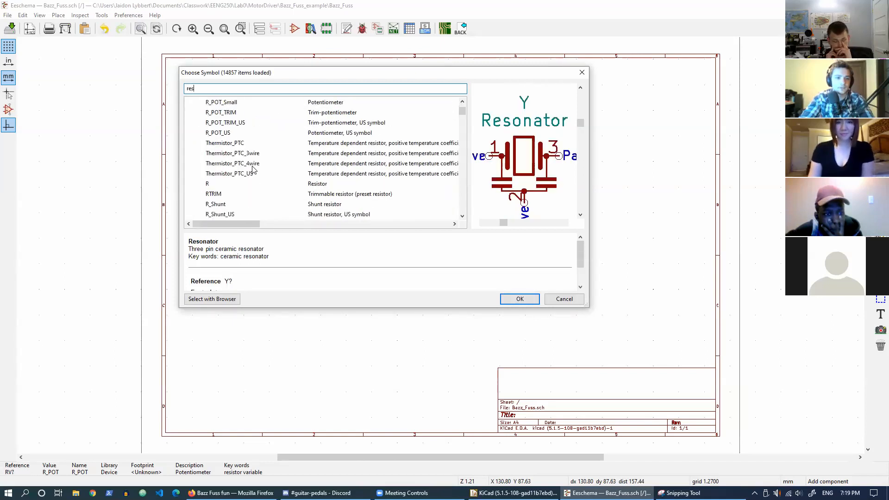
left_click(233, 184)
left_click(521, 298)
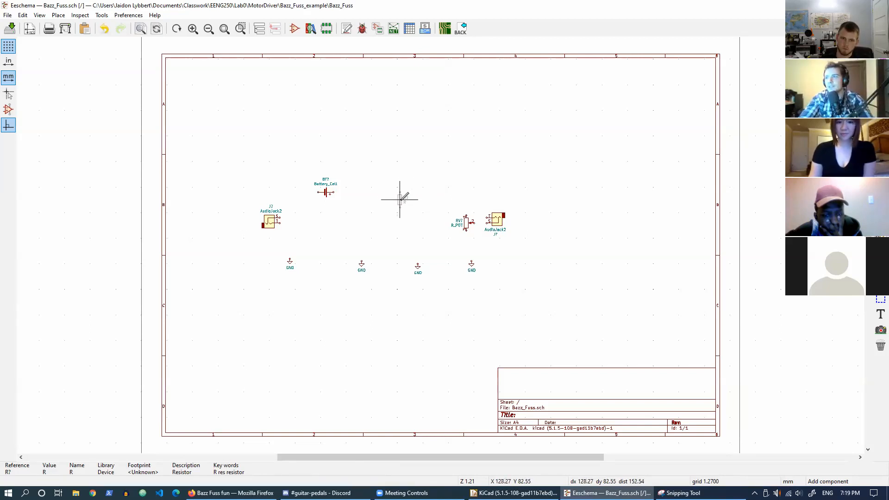
left_click(351, 210)
left_click_drag(341, 198, 365, 223)
key("Escape")
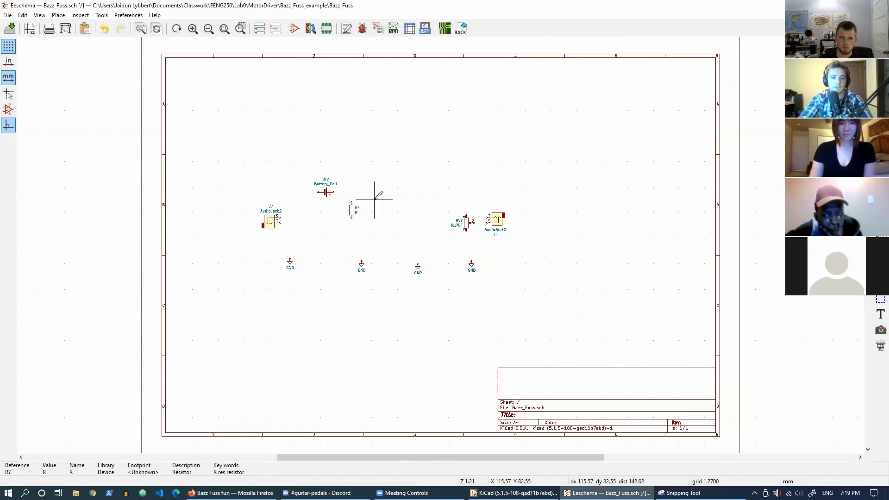
Search the symbol libraries for "cap" and place the pspice capacitor C horizontally between the input jack and the resistor.
left_click(374, 200)
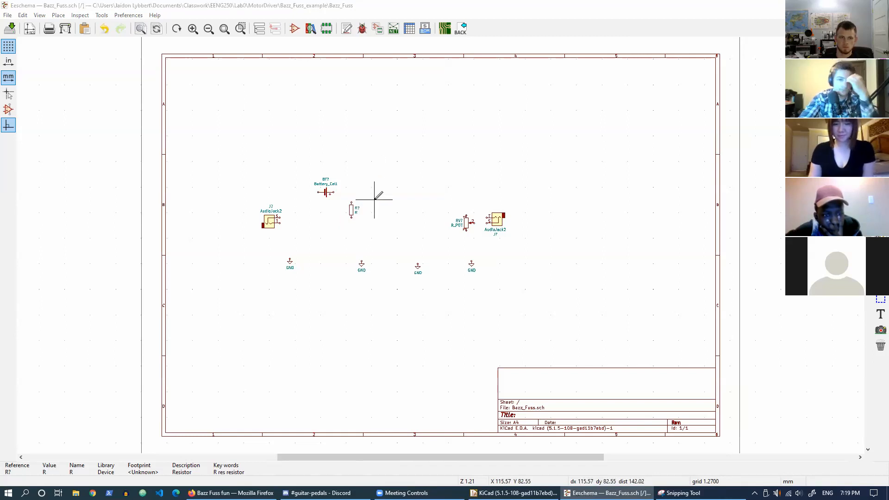
type("c")
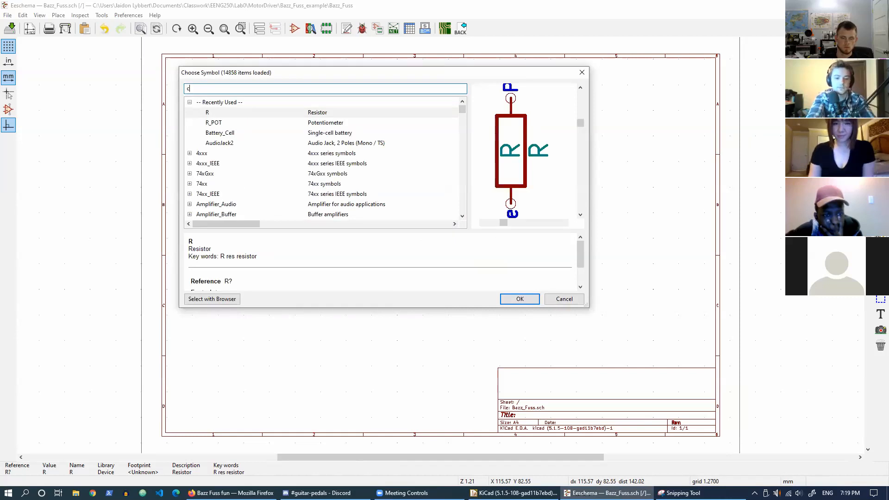
type("ap")
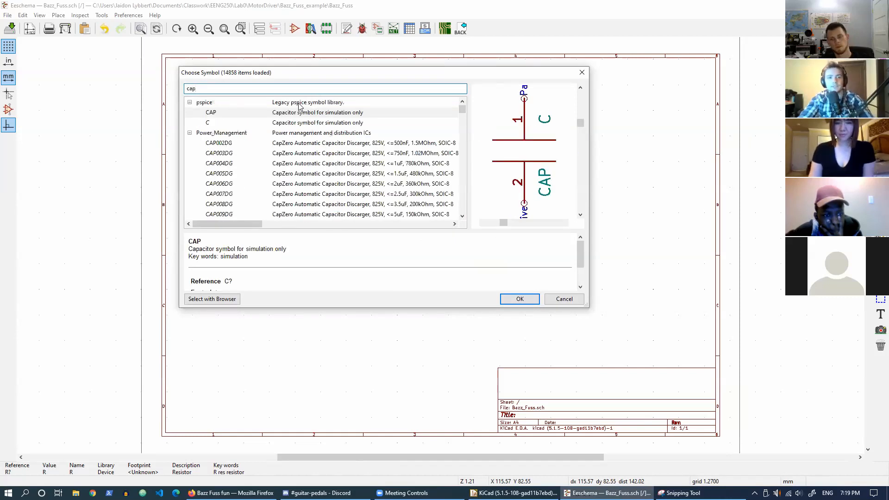
left_click(237, 124)
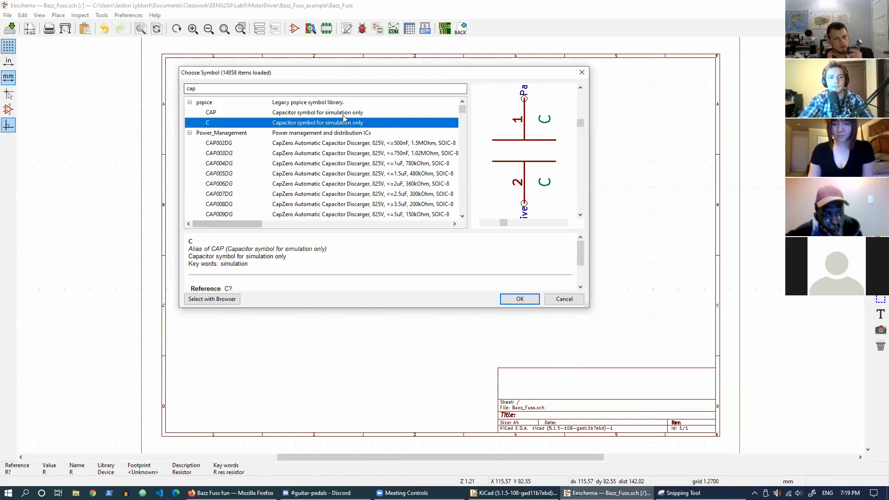
left_click(512, 301)
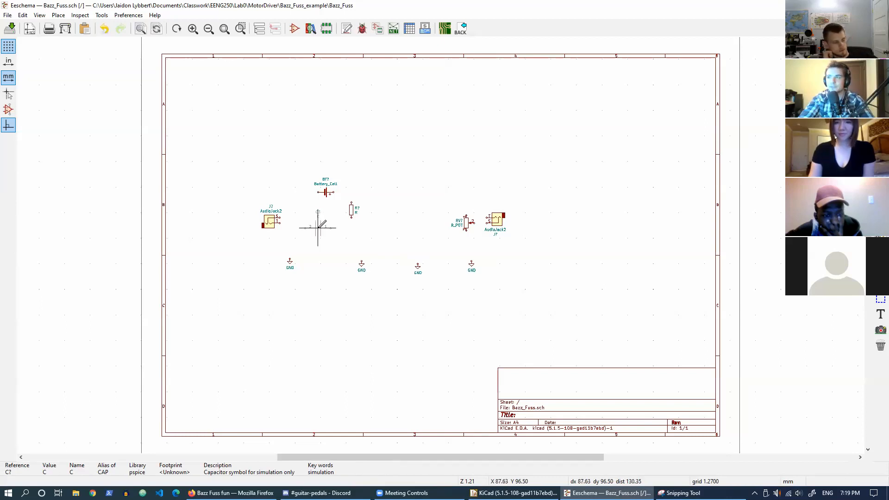
key("r")
left_click(317, 227)
Duplicate the capacitor and place the copy just right of the resistor.
left_click_drag(302, 212, 336, 241)
key("ctrl+c")
key("ctrl+v")
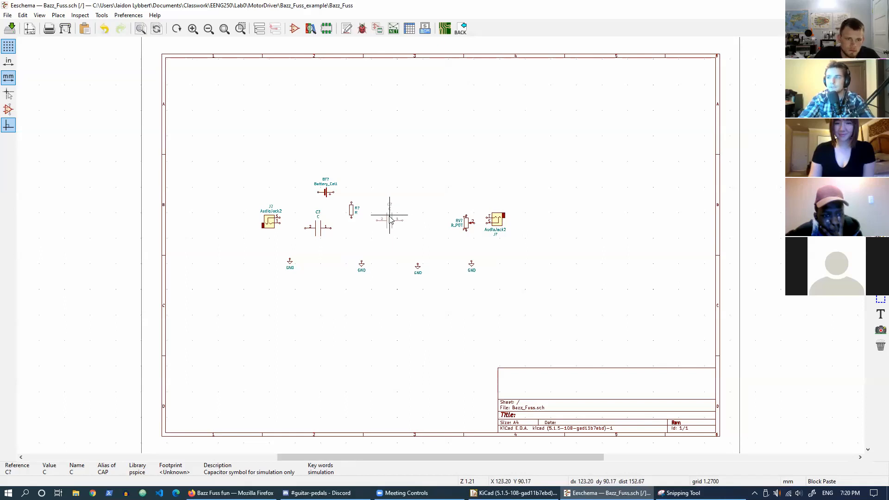
left_click(390, 219)
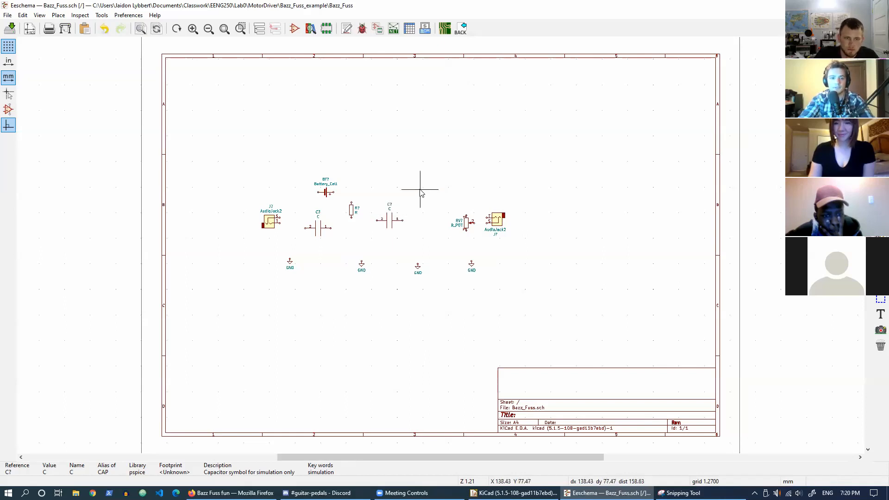
Start adding a symbol and search the symbol libraries for "trans".
left_click(405, 167)
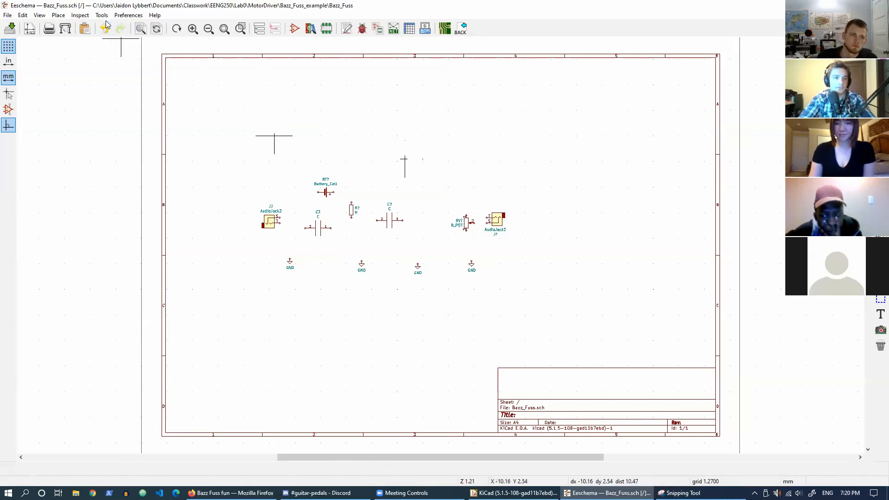
key("a")
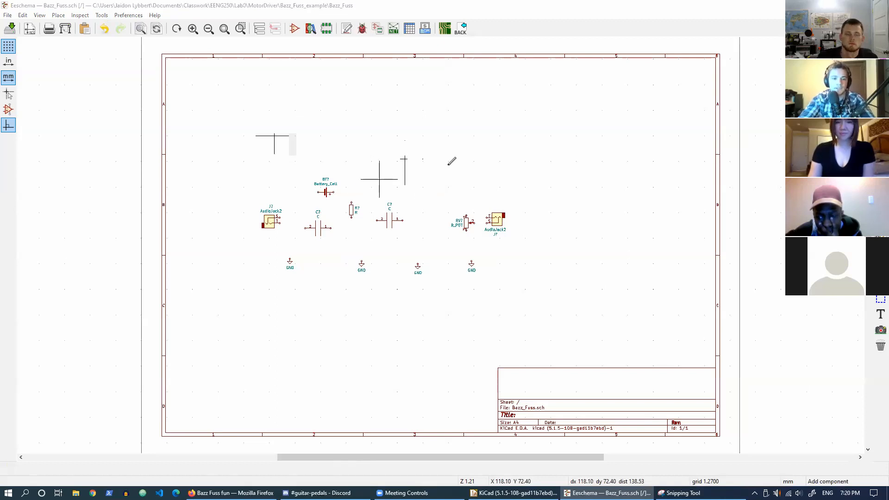
left_click(415, 174)
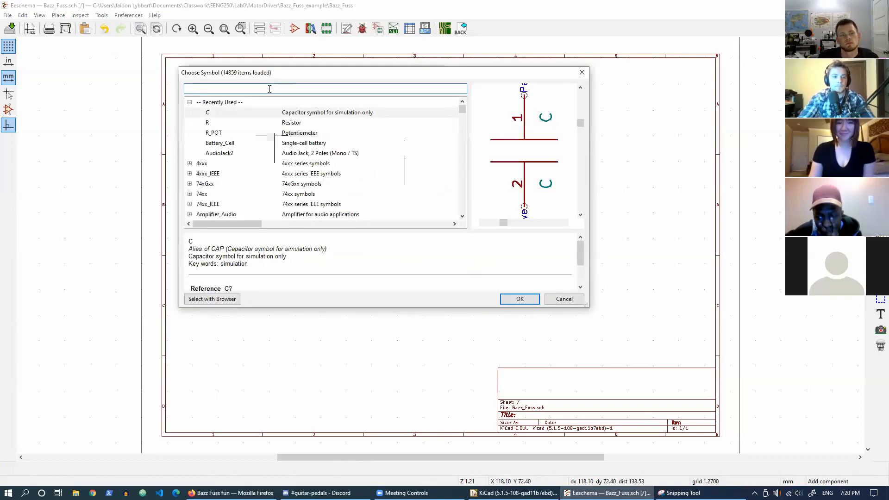
type("trans")
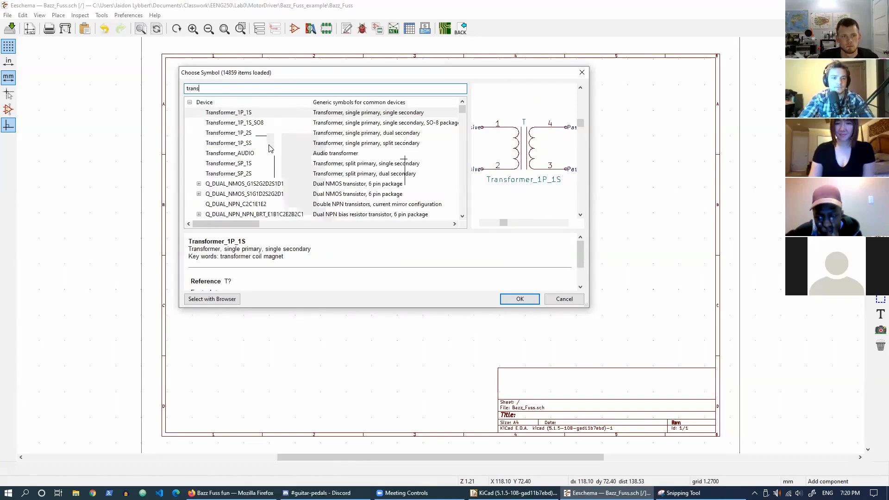
scroll(273, 150, "down", 2)
scroll(273, 151, "down", 6)
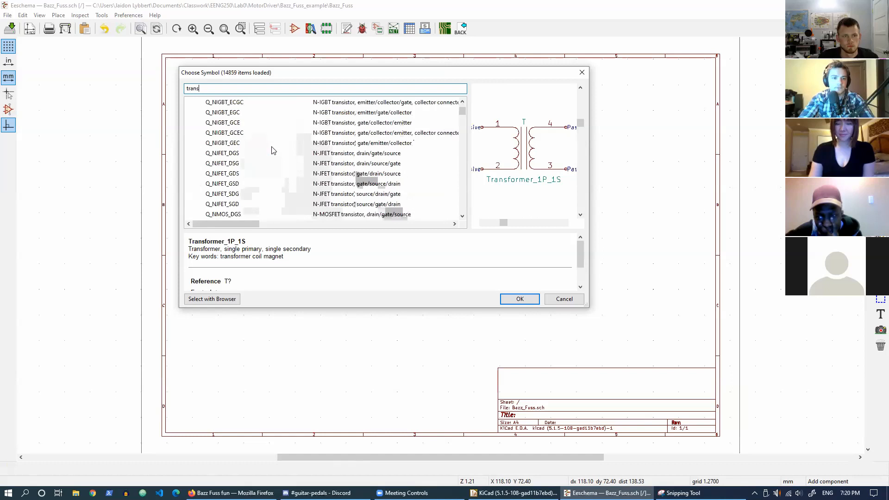
Search the symbol libraries for "2n" and place the 2N3904 NPN transistor between the two capacitors, just below the resistor.
key("BackSpace")
type("1")
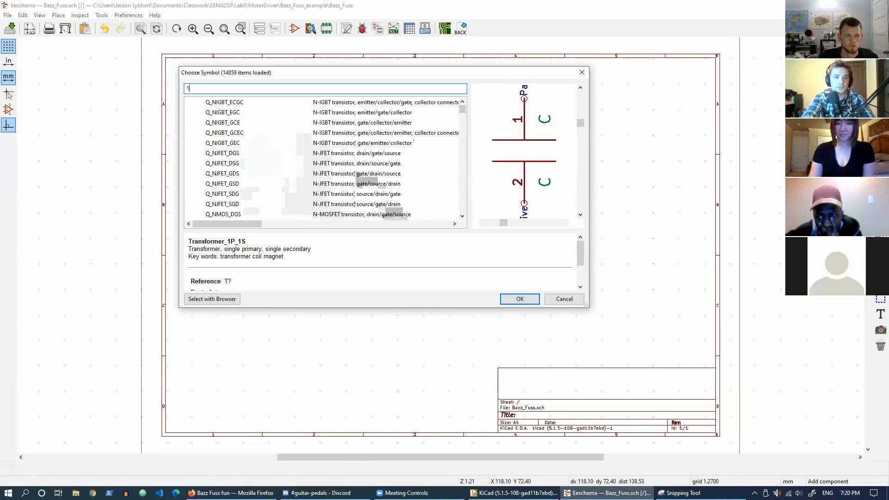
type("n")
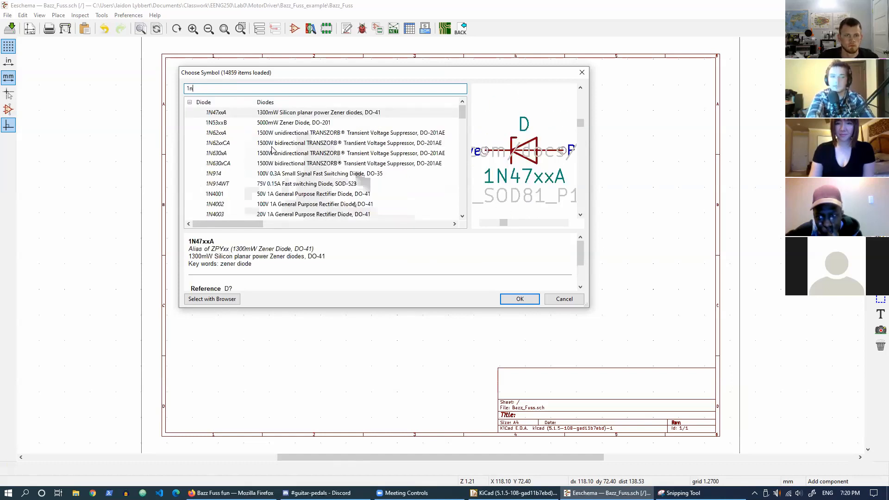
key("BackSpace")
type("2n")
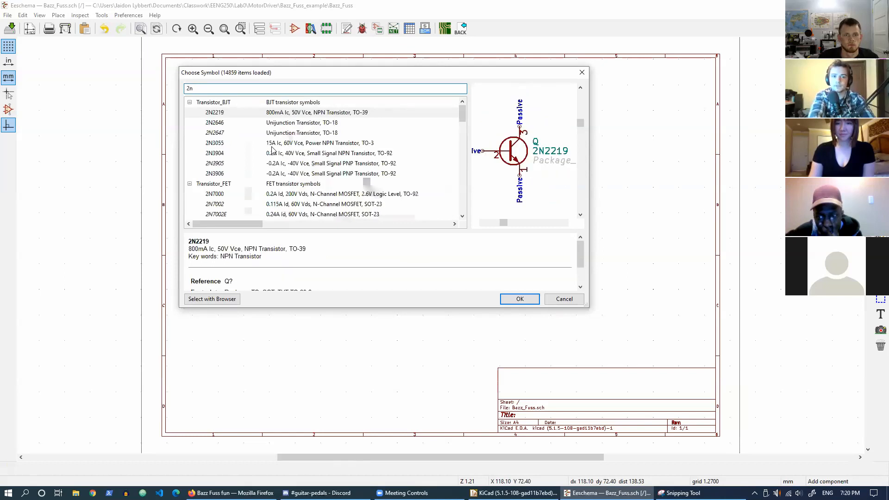
left_click(233, 155)
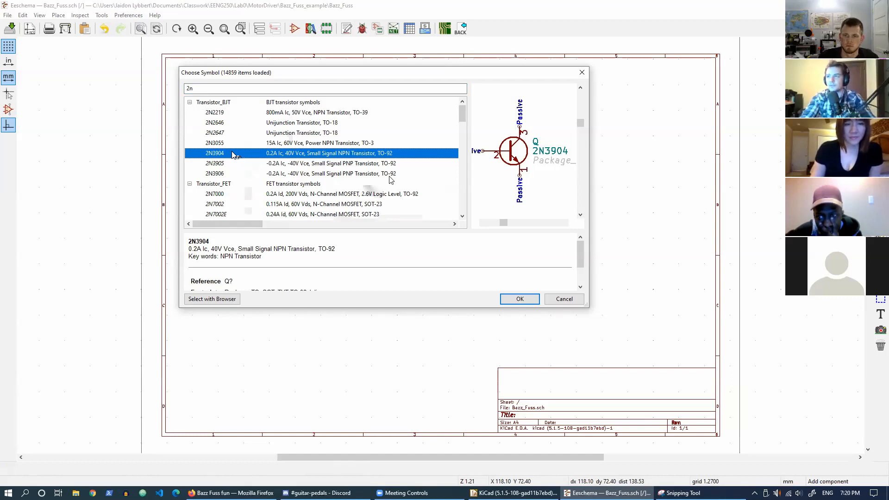
left_click(520, 299)
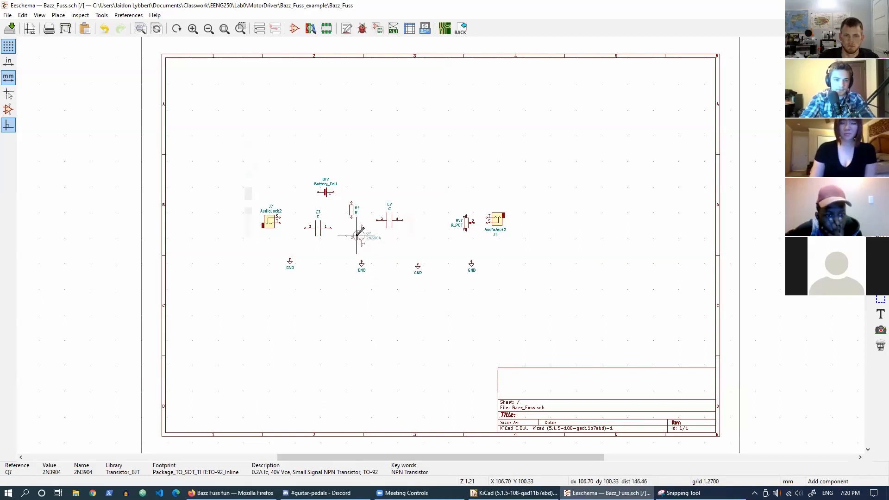
left_click(357, 236)
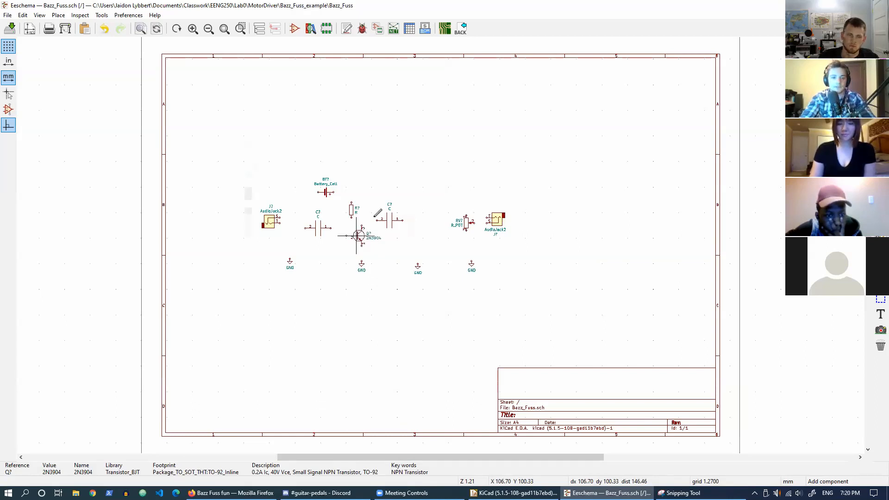
Wire the input jack's T pin to pin 2 of the first capacitor, and that capacitor's pin 1 to the transistor's base.
scroll(344, 241, "left", 3)
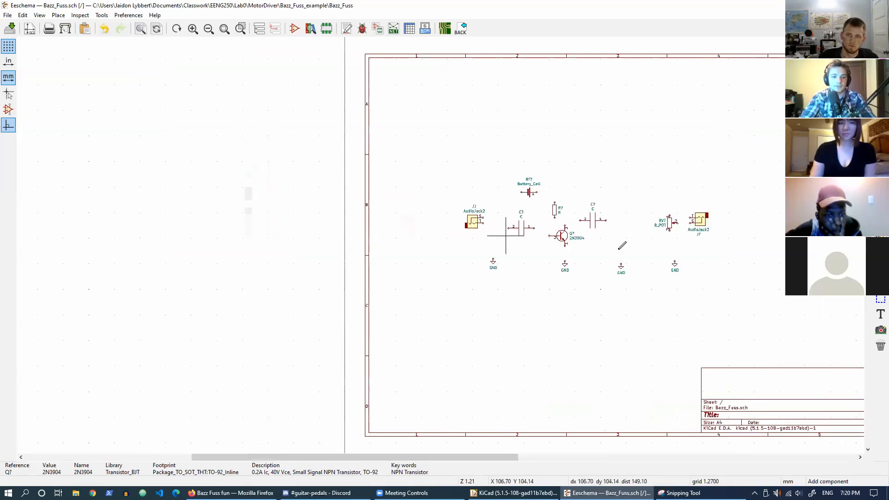
scroll(518, 242, "right", 2)
scroll(492, 240, "up", 5)
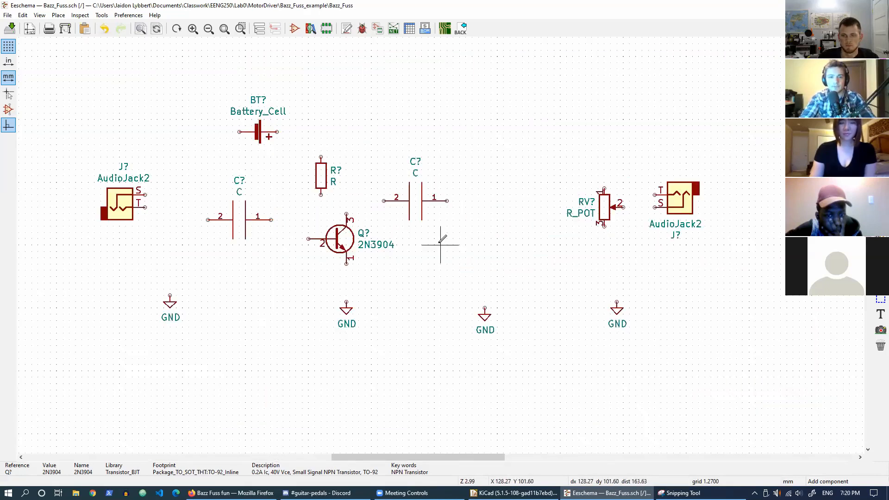
scroll(453, 241, "down", 2)
scroll(441, 244, "up", 2)
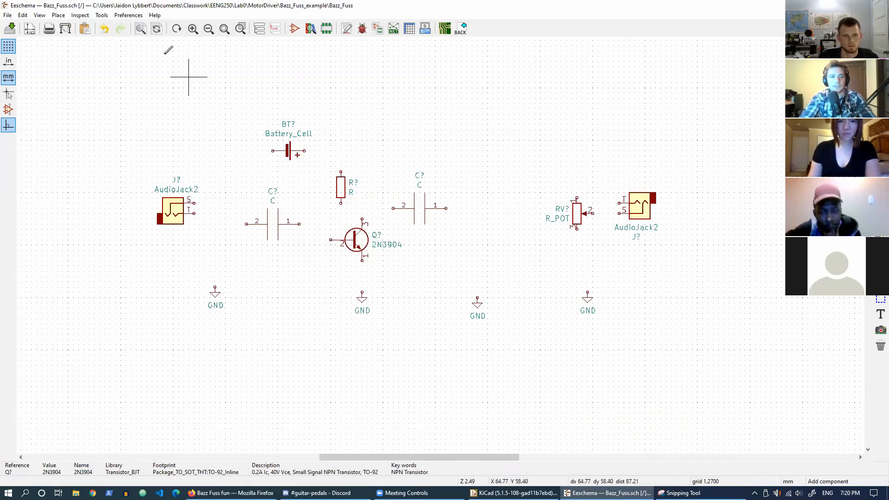
left_click(58, 15)
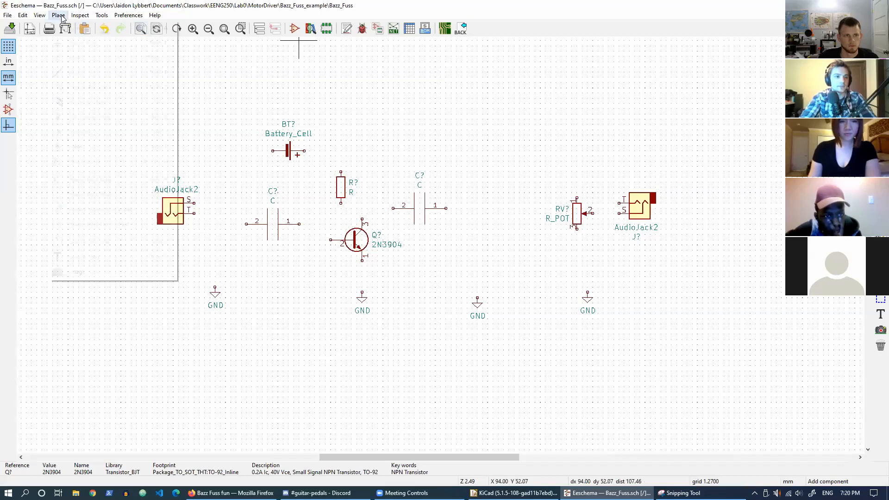
left_click(86, 58)
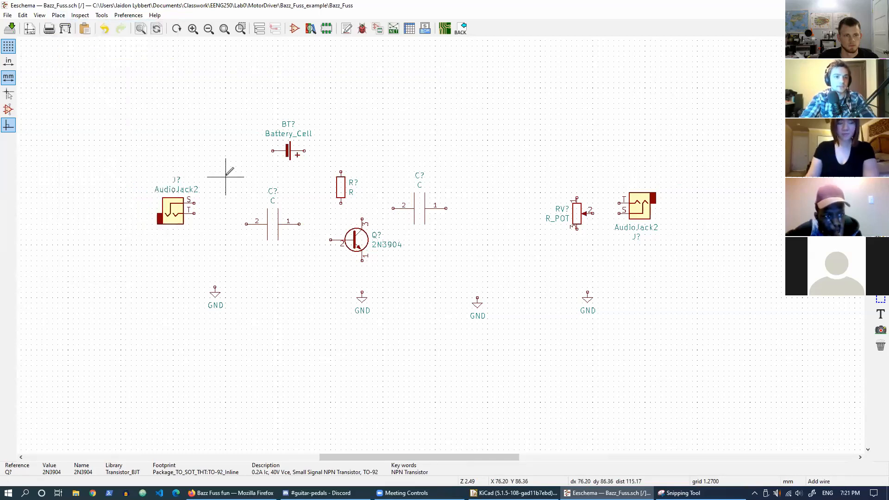
left_click(194, 213)
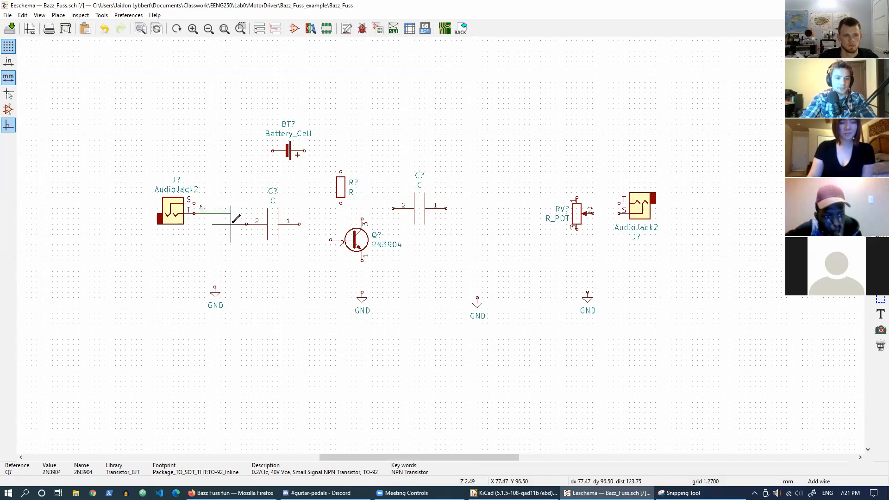
left_click(247, 224)
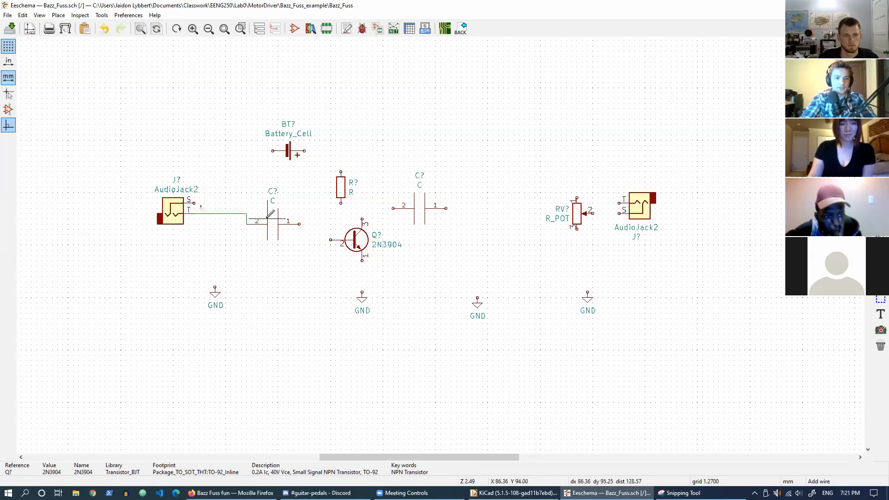
left_click(300, 224)
left_click(342, 240)
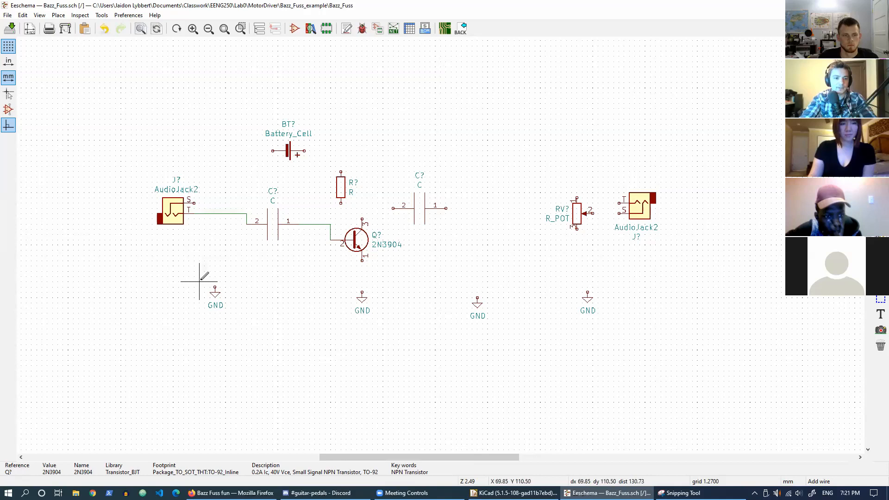
Move the leftmost GND symbol to just above and right of the input jack and wire the jack's S pin to it.
left_click_drag(193, 270, 236, 314)
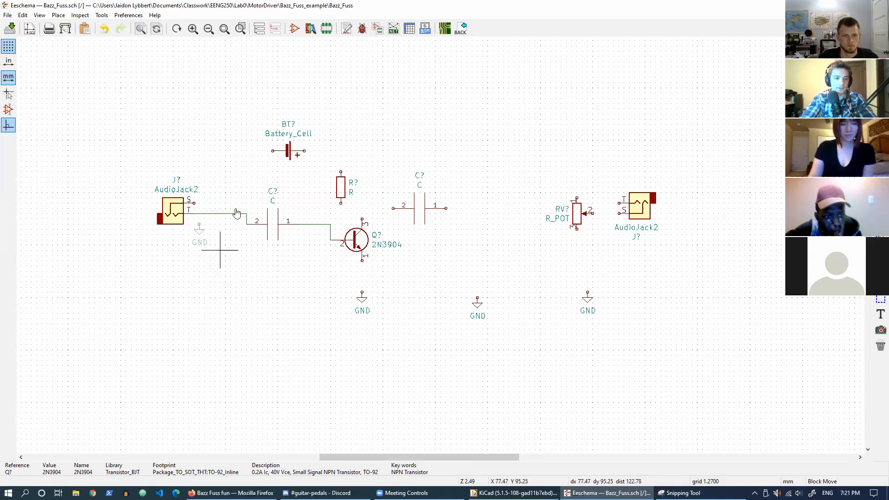
left_click(241, 193)
left_click(194, 202)
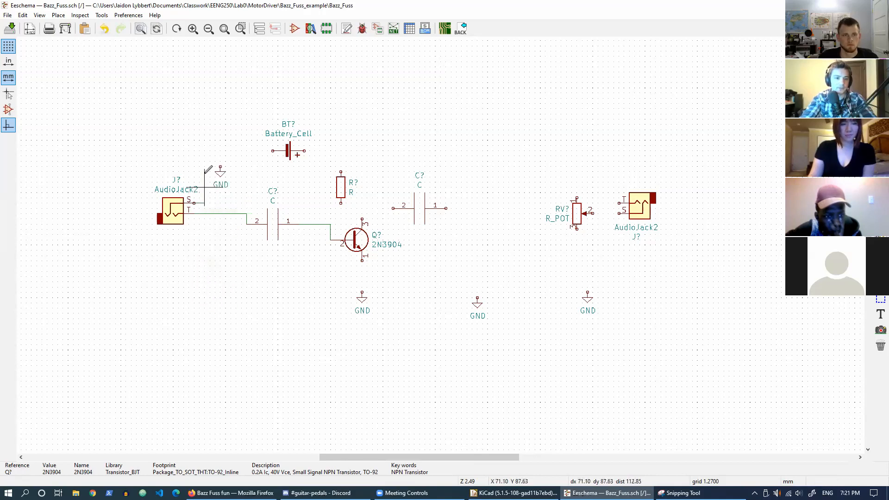
left_click(220, 167)
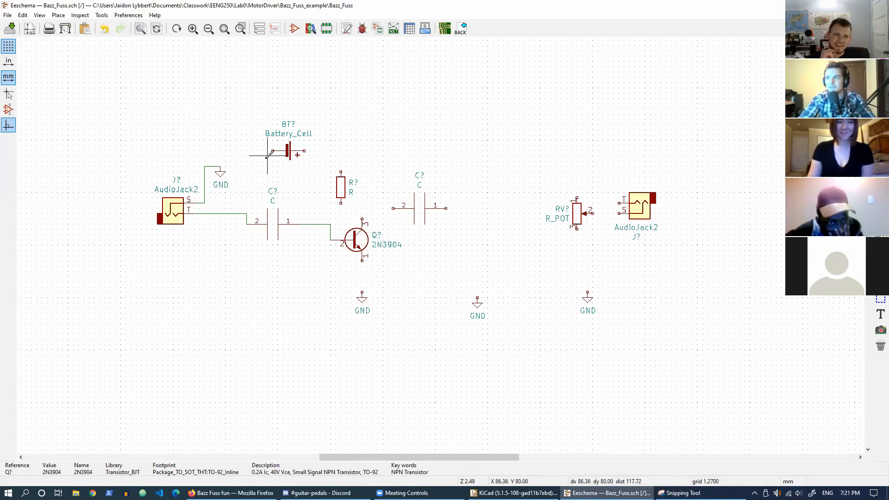
Wire the battery cell's negative terminal to the GND near the input jack and its positive terminal to the resistor's upper pin.
left_click(273, 151)
left_click(220, 167)
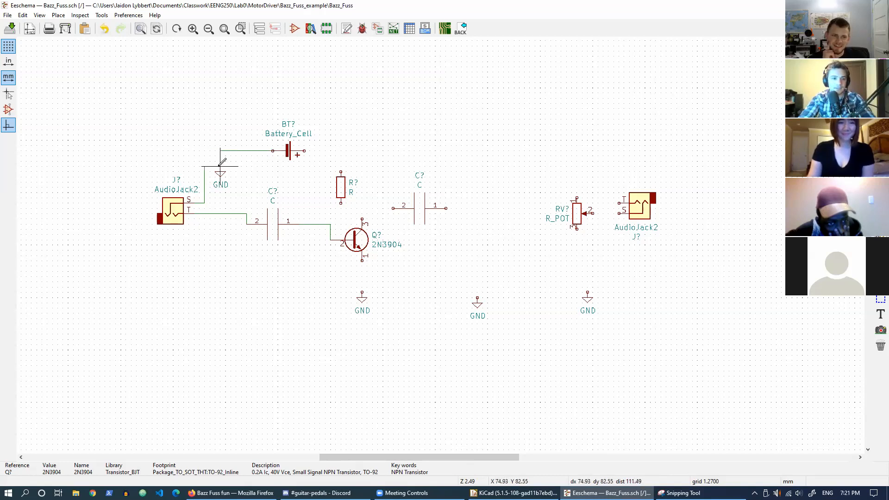
left_click(304, 151)
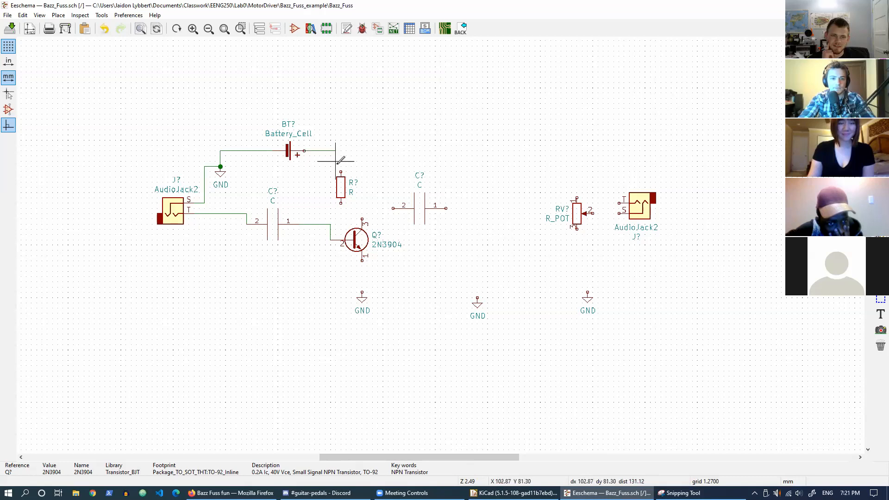
left_click(341, 171)
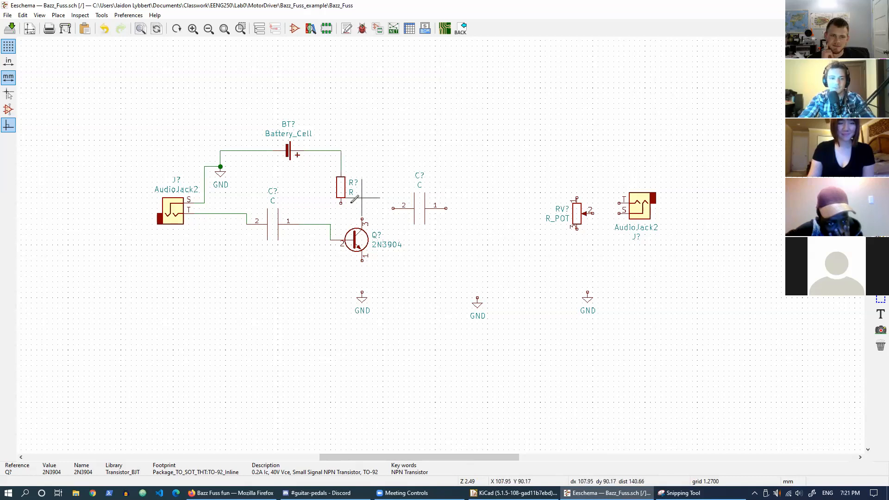
Wire the resistor's lower pin to the transistor's collector, and the collector to pin 2 of the second capacitor.
left_click(341, 208)
left_click(362, 219)
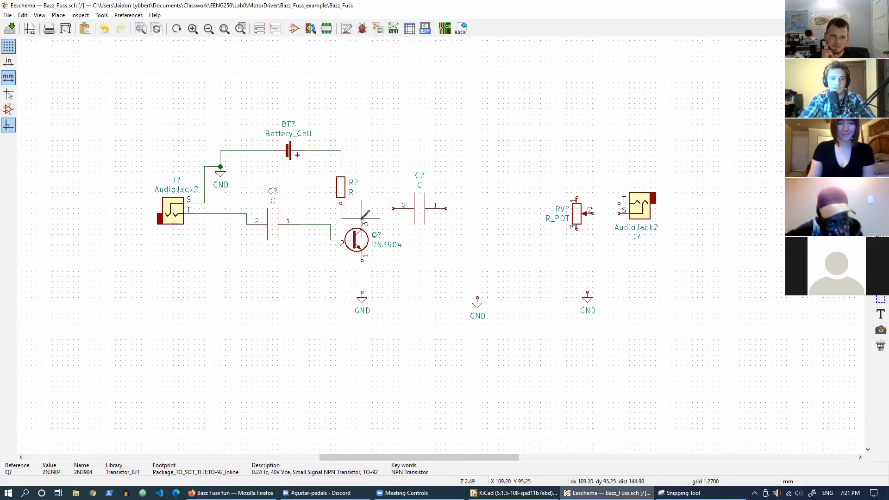
left_click(394, 209)
left_click(362, 219)
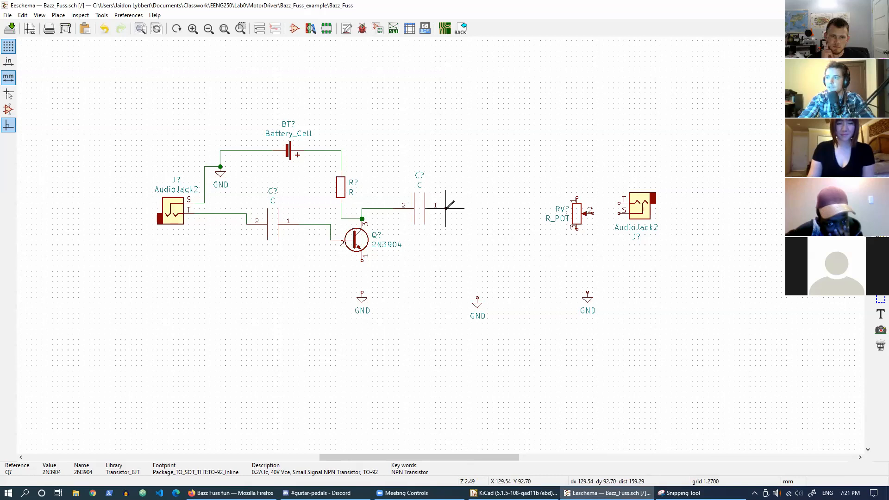
Wire the second capacitor's pin 1 to the potentiometer's pin 1, and the potentiometer's pin 3 to the GND symbol below it.
left_click(446, 209)
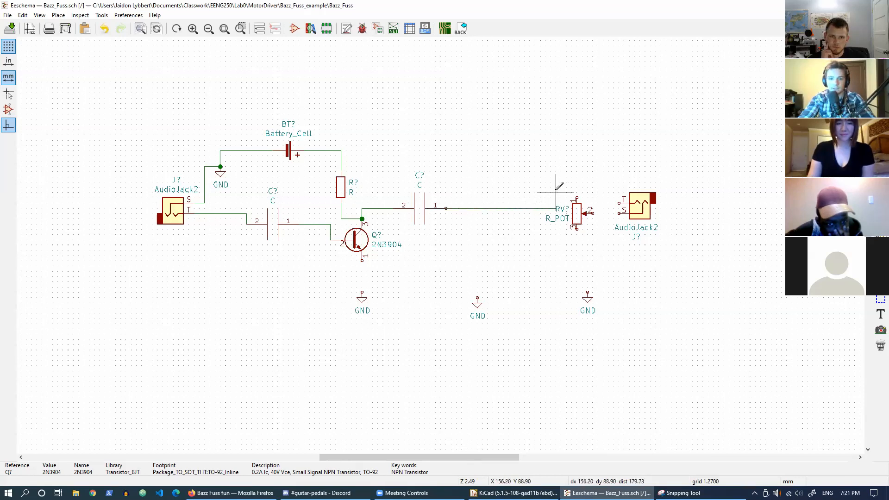
left_click(535, 198)
left_click(576, 198)
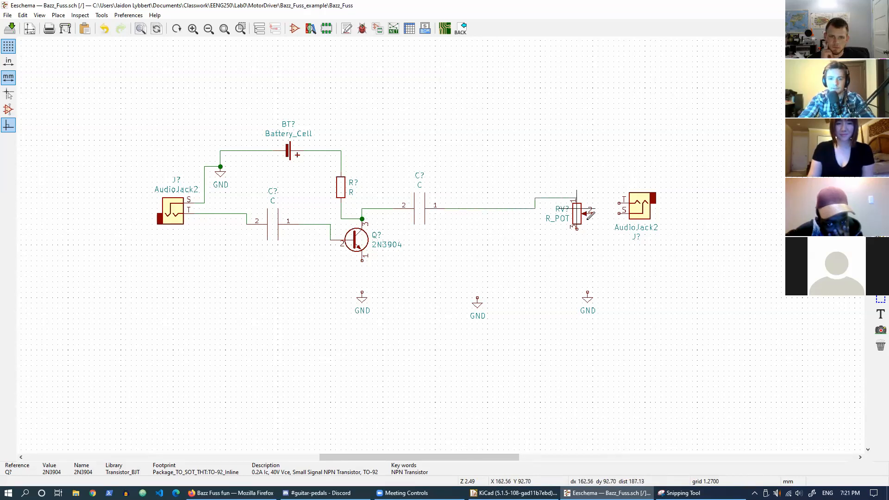
left_click(577, 228)
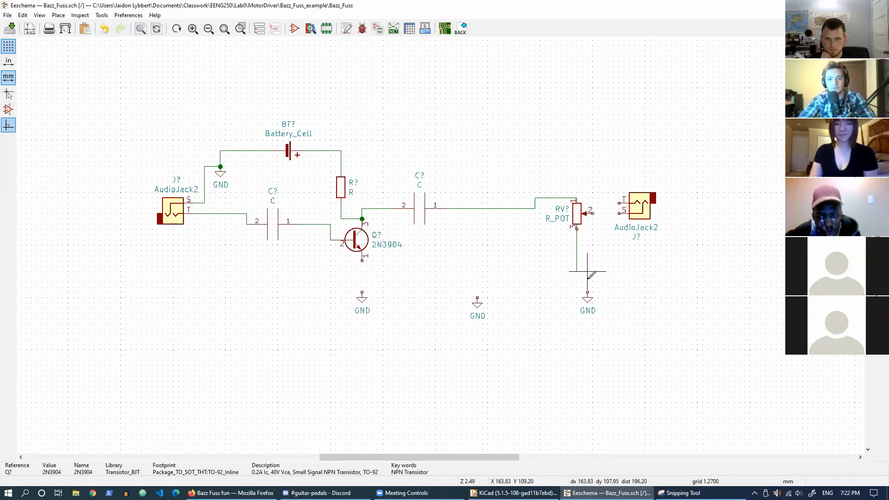
left_click(588, 293)
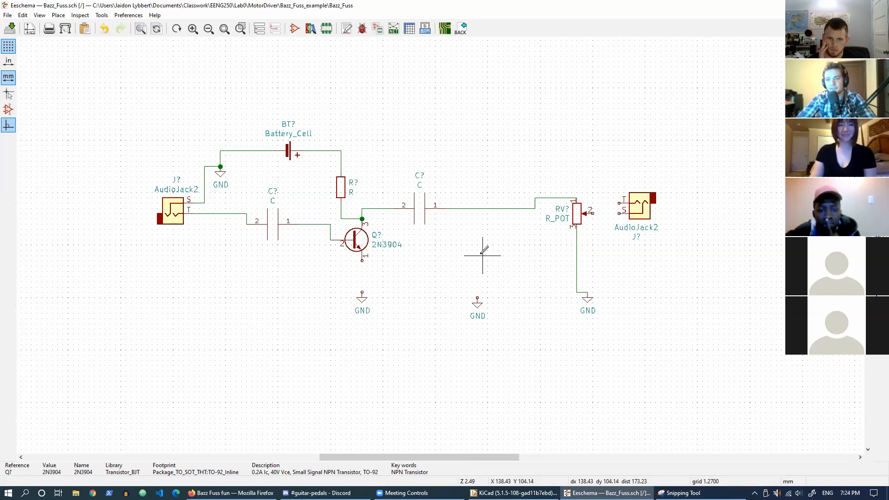
Wire the potentiometer's wiper to the output jack's T pin, and the jack's S pin to the GND below the potentiometer.
left_click(603, 203)
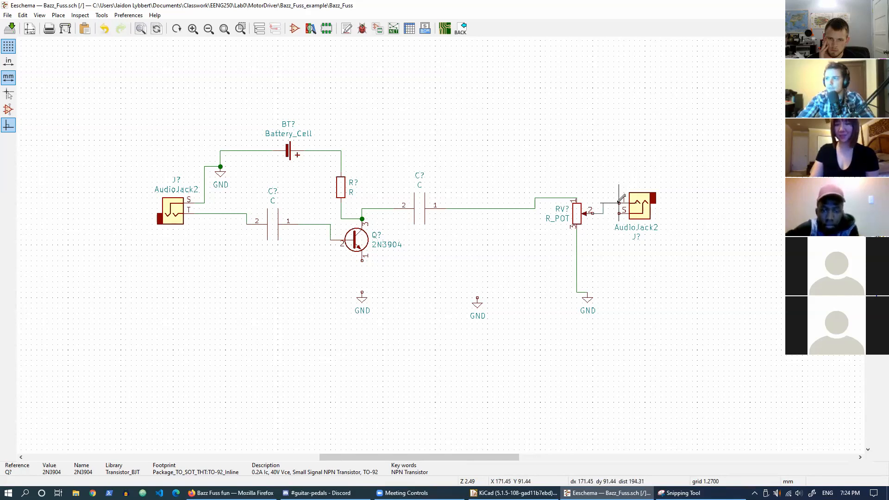
left_click(621, 203)
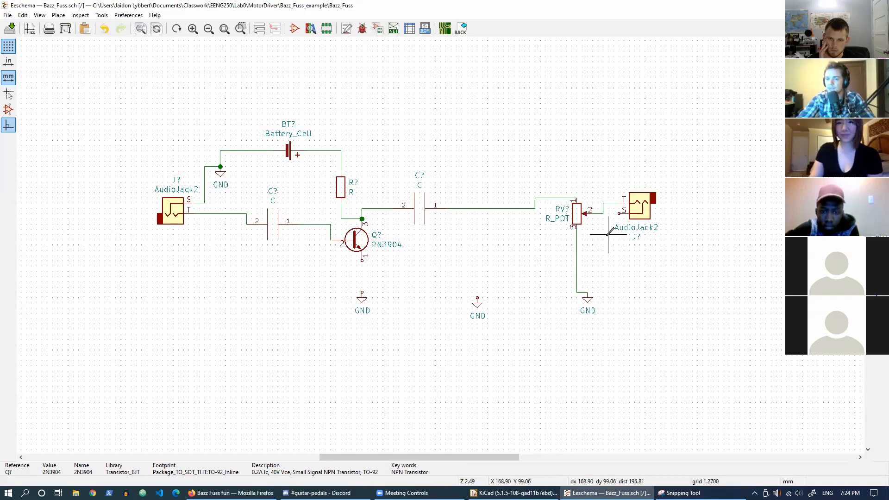
left_click(618, 213)
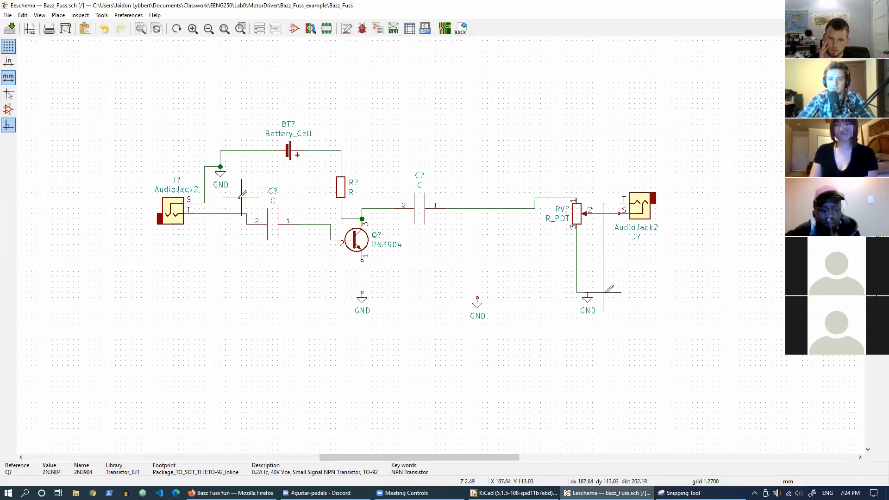
left_click(588, 293)
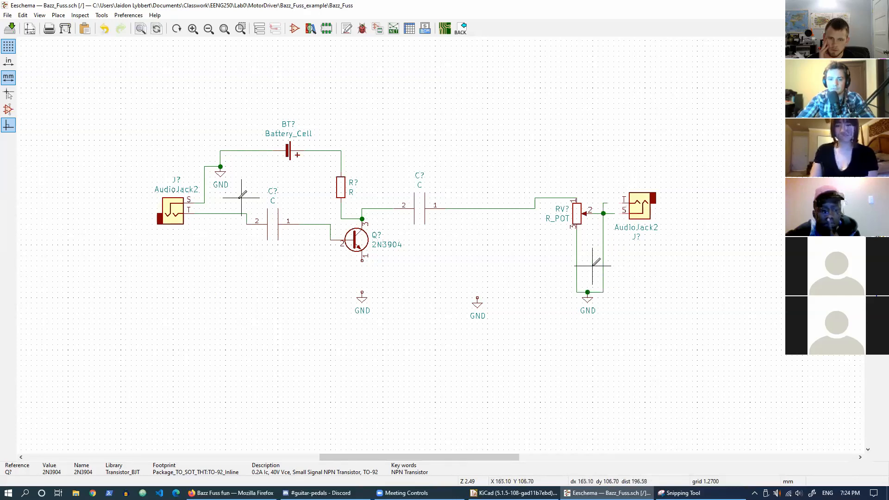
Undo the wire from the output jack's S pin and place a copy of the spare GND symbol below the output jack.
key("ctrl+z")
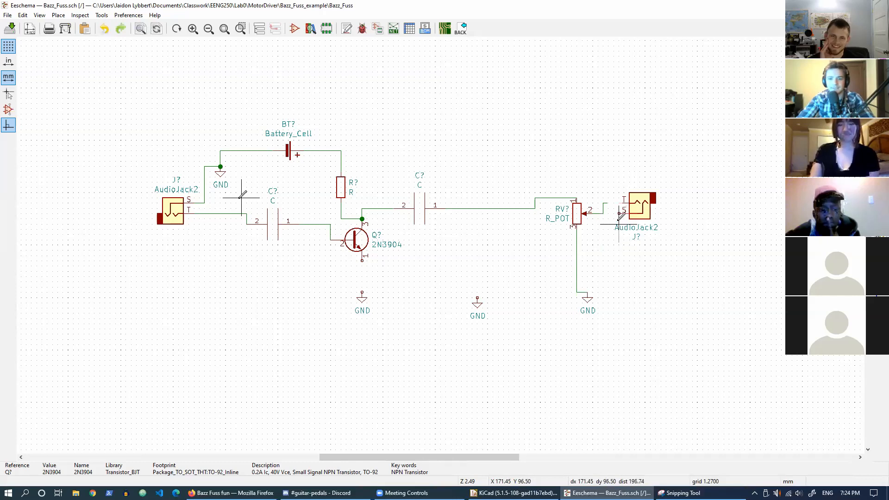
left_click_drag(459, 288, 510, 321)
key("ctrl+c")
key("ctrl+v")
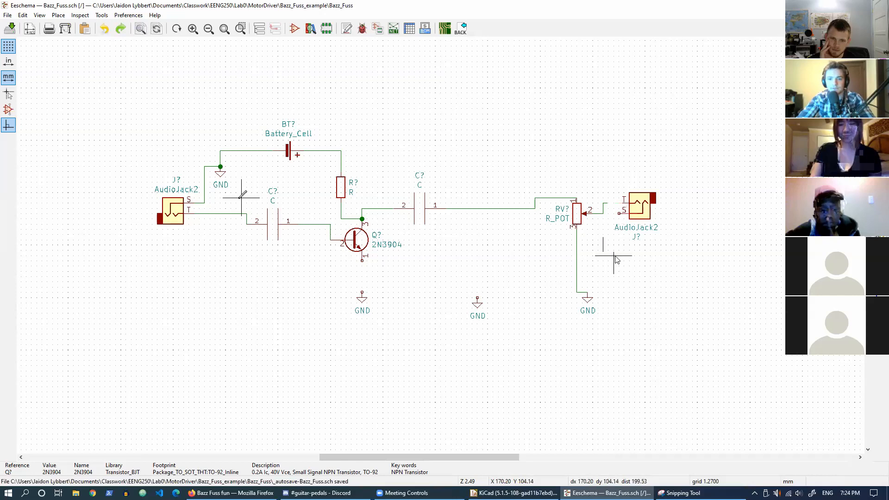
left_click(614, 258)
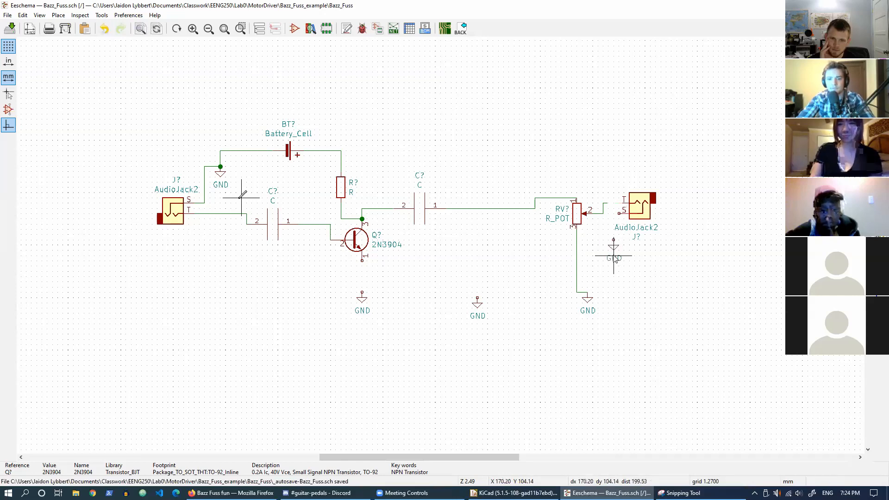
Wire the output jack's S pin to the GND symbol directly below the jack.
left_click(614, 216)
left_click(619, 217)
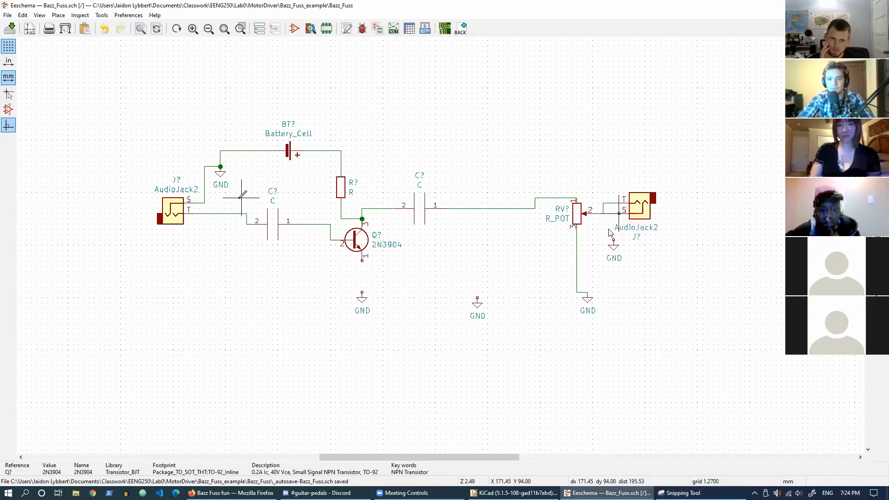
key("w")
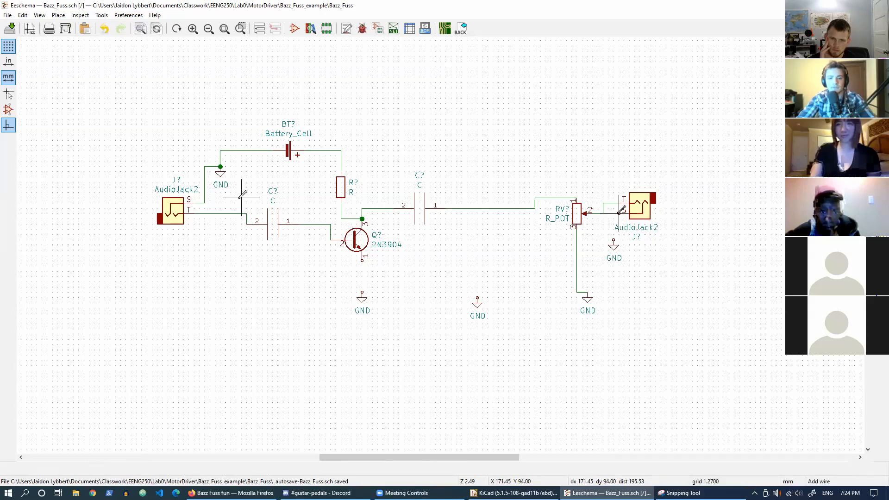
left_click(614, 246)
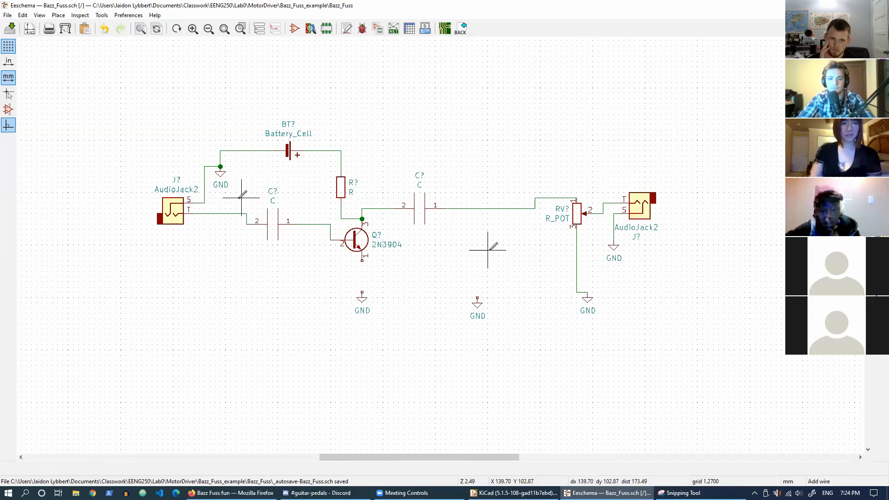
Wire the transistor's emitter to the GND symbol below it and delete the unused GND symbol.
left_click(362, 292)
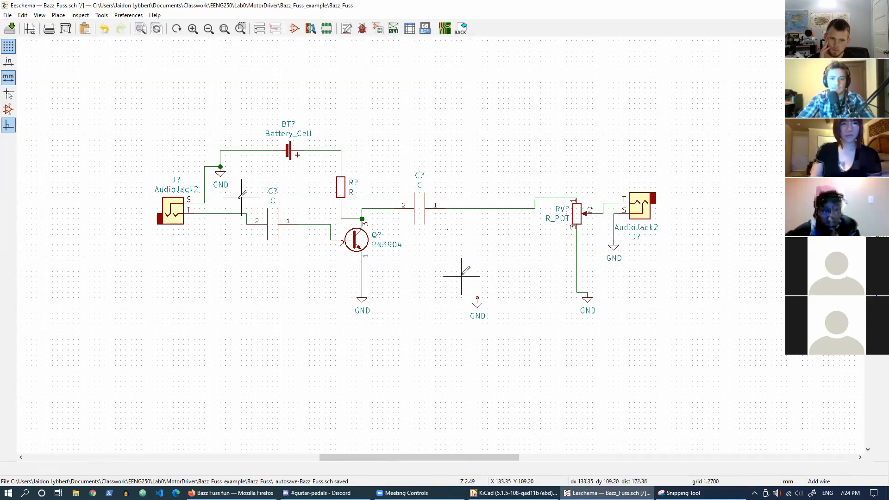
left_click_drag(467, 281, 497, 333)
key("Delete")
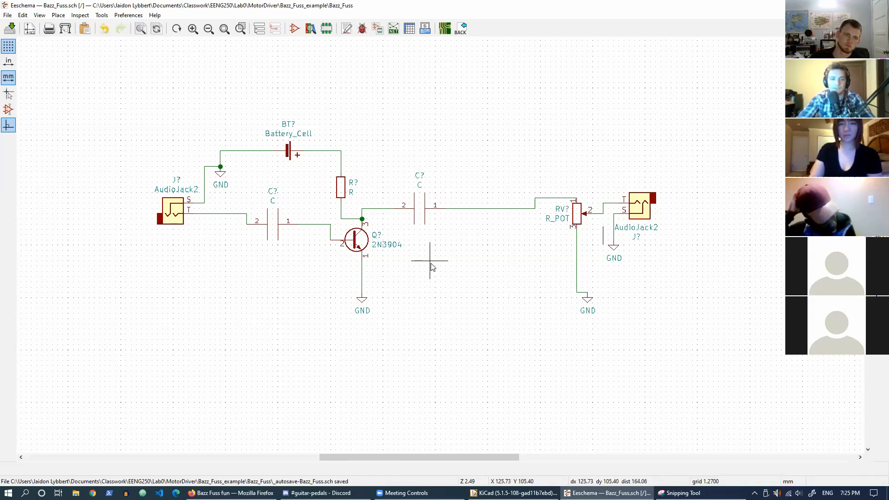
Place a 1N914 diode symbol above the transistor's base wire, with its anode on the wire below the resistor.
scroll(444, 246, "down", 1)
scroll(446, 245, "down", 5)
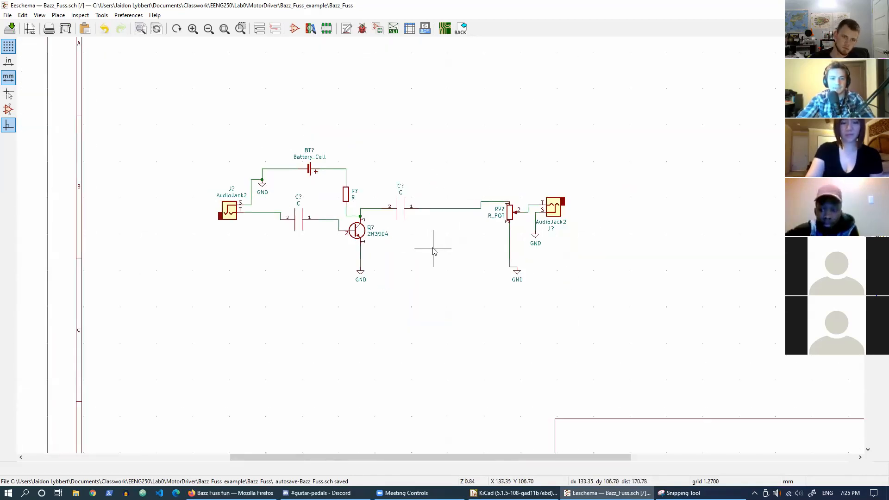
scroll(447, 265, "up", 5)
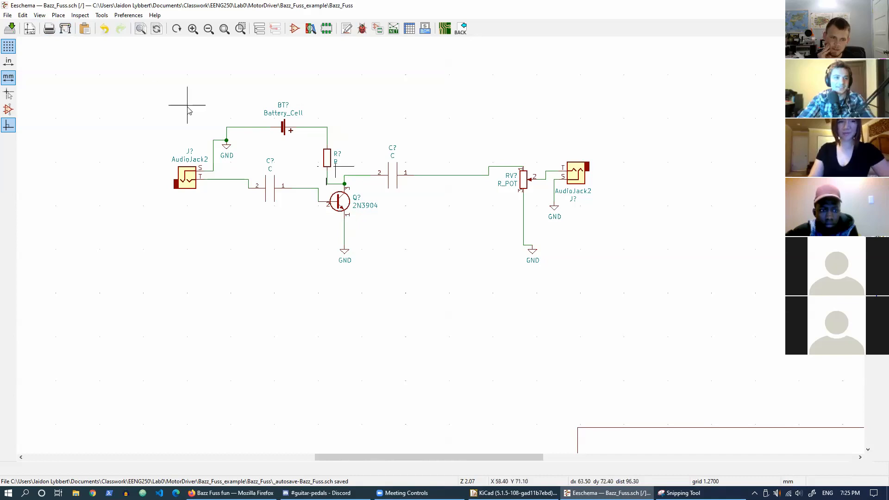
left_click(63, 16)
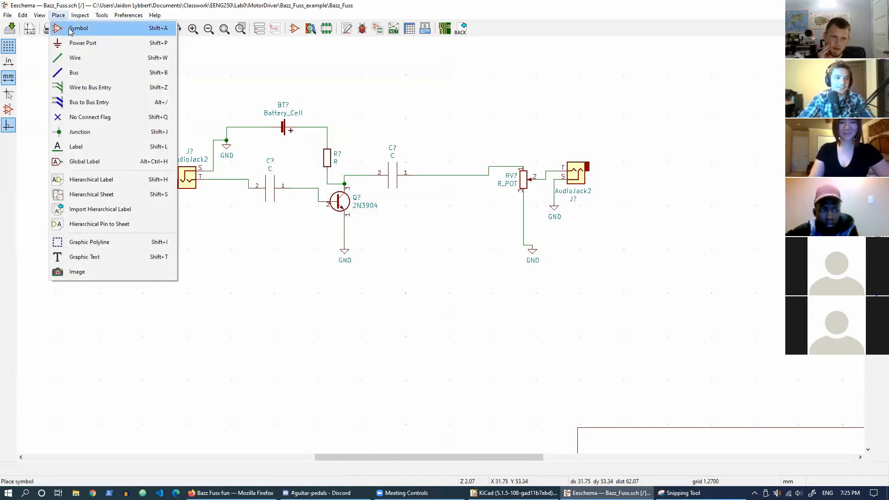
left_click(76, 29)
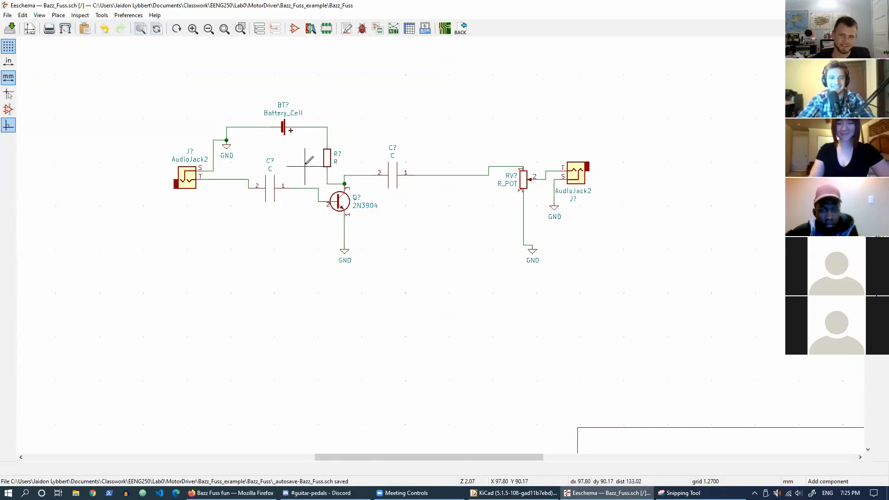
left_click(429, 130)
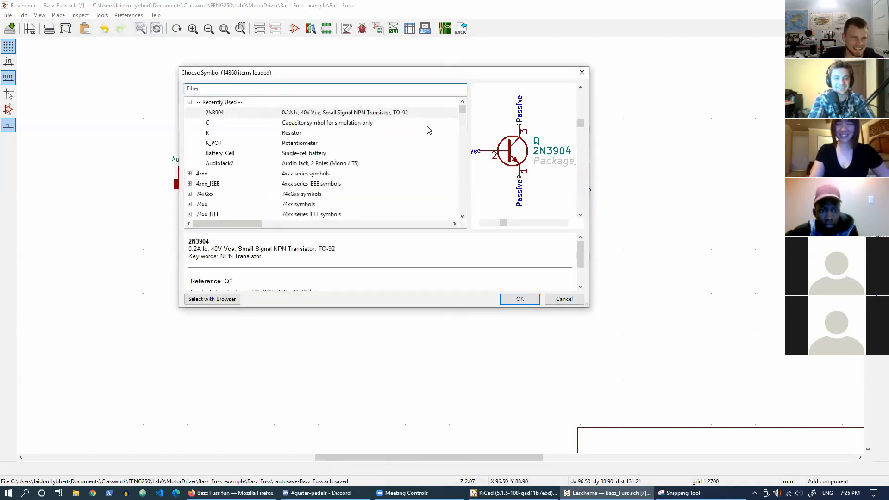
type("1n")
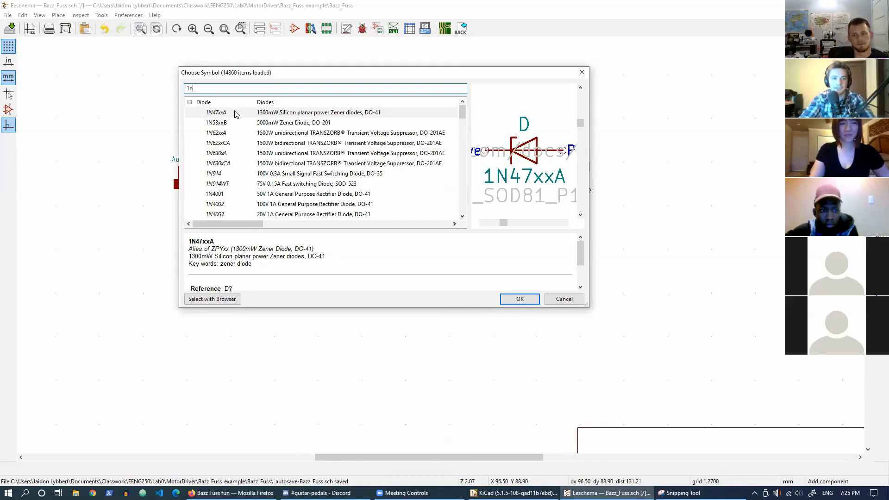
left_click(237, 176)
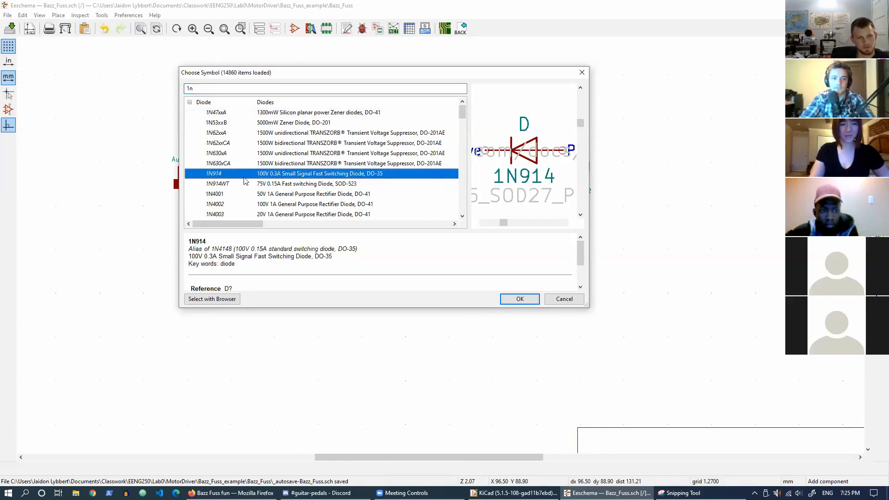
left_click(518, 299)
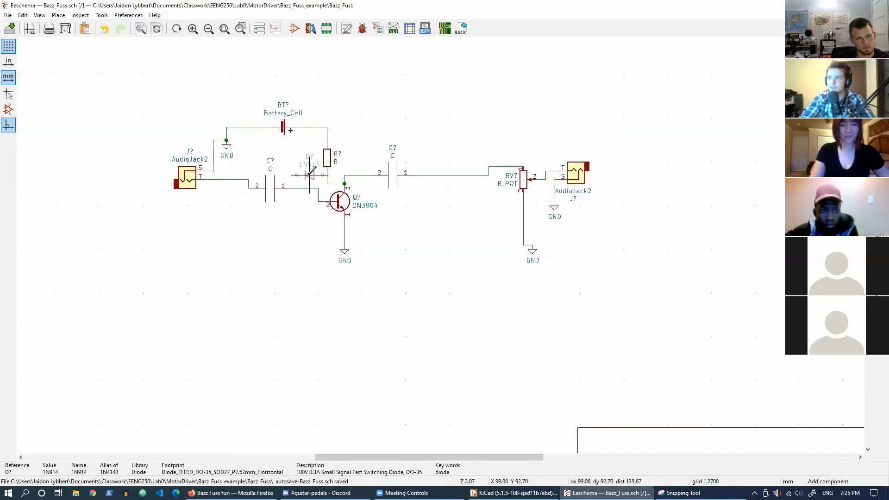
left_click(314, 175)
Wire the diode's cathode to the wire between the first capacitor and the transistor's base.
key("w")
left_click(301, 175)
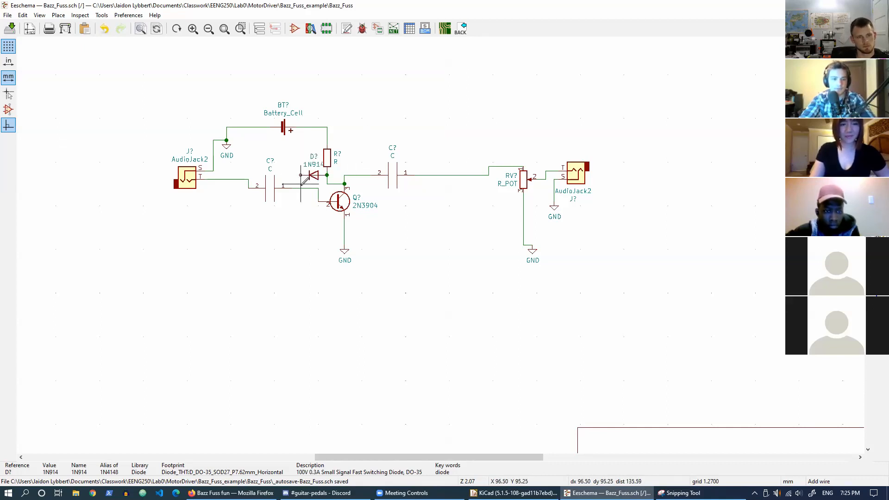
left_click(300, 188)
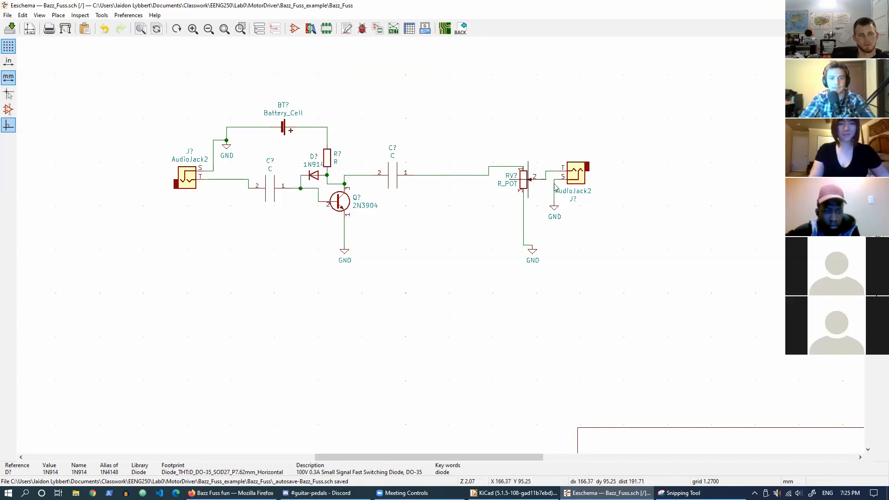
key("Escape")
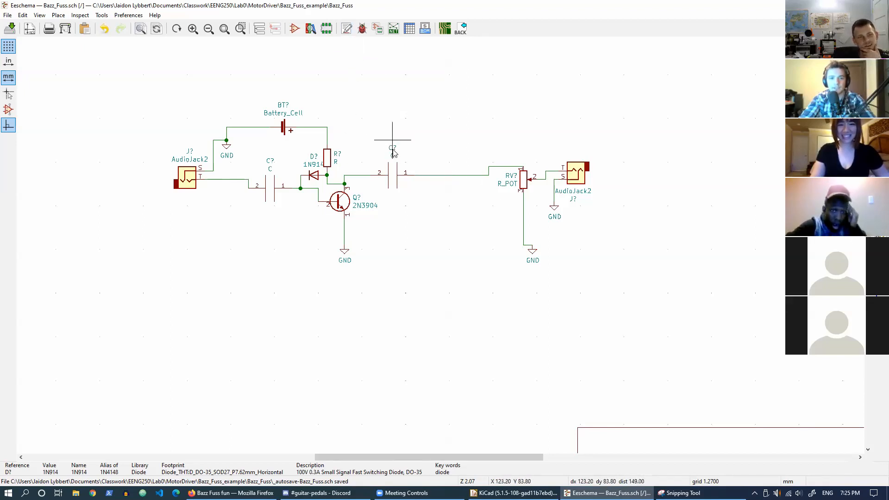
Annotate the entire schematic, keeping existing annotations and sorting components by X position.
left_click(348, 29)
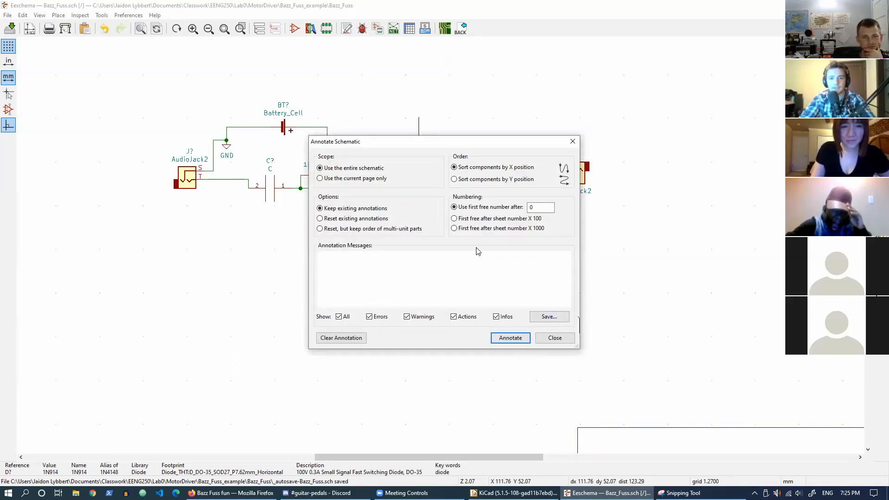
left_click(503, 336)
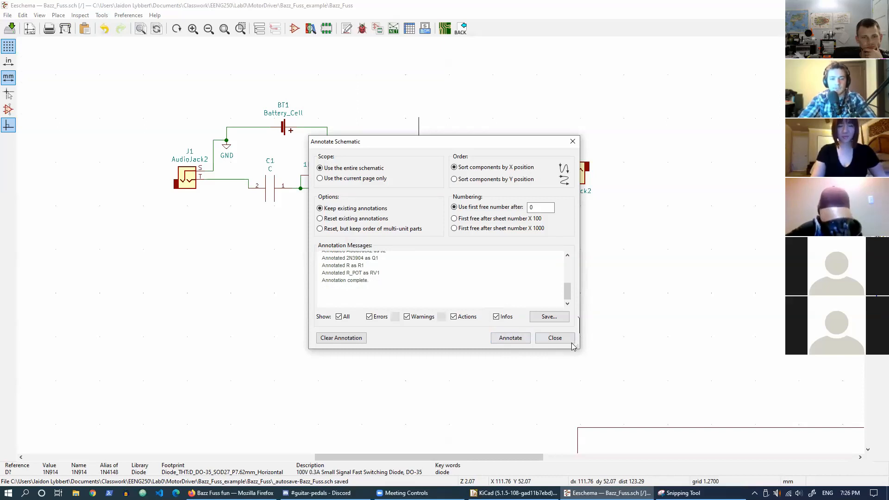
left_click(555, 337)
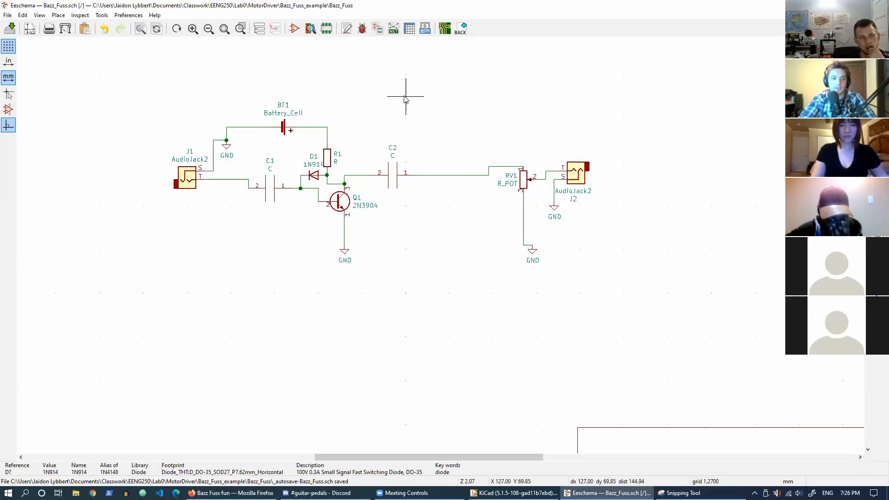
Generate the netlist in the default Pcbnew format and save it as Bazz_Fuss.net in the Bazz_Fuss project folder.
left_click(393, 29)
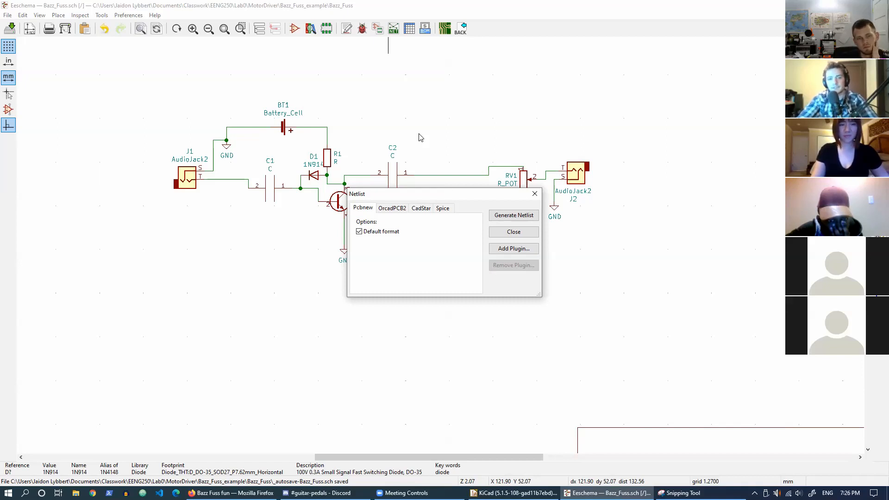
left_click(513, 219)
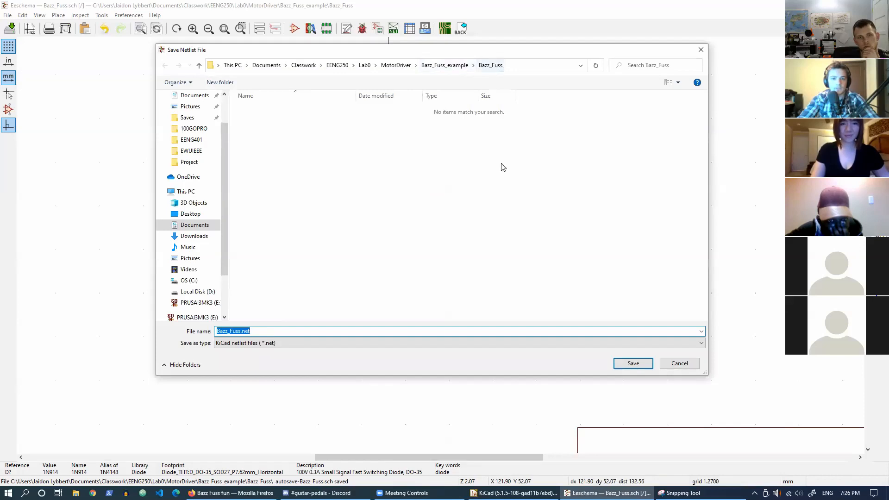
left_click(633, 364)
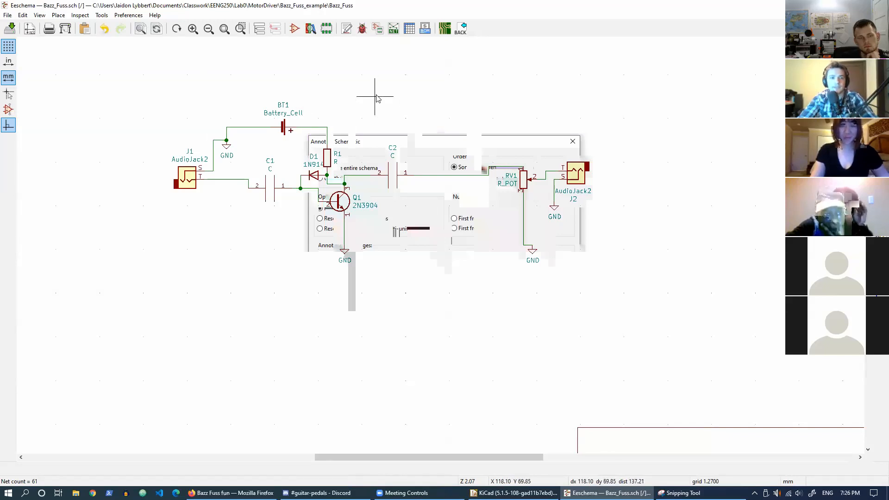
Open the footprint assignment and assign BatteryHolder_Bulgin_BX0036_1xC from the Battery library to BT1.
left_click(378, 30)
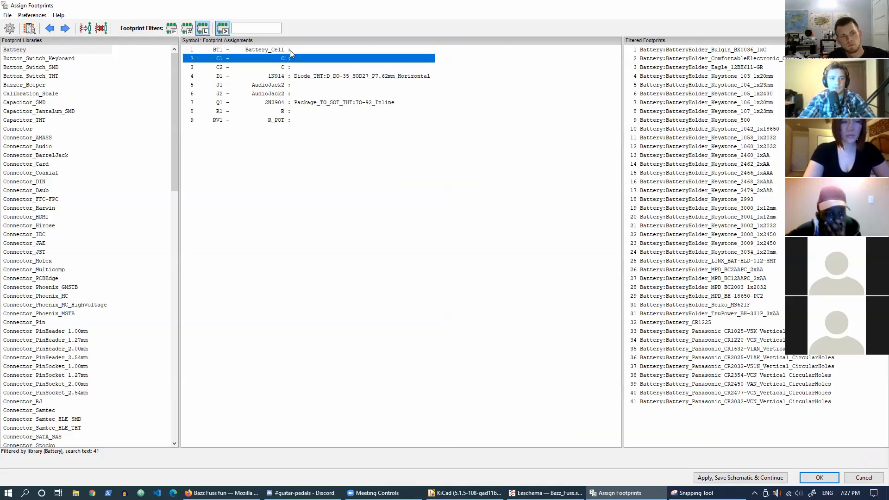
left_click(55, 51)
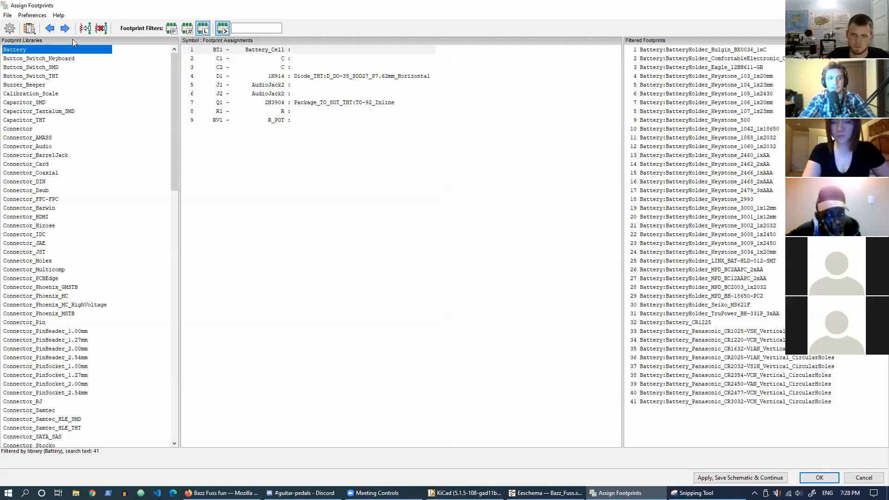
left_click(60, 59)
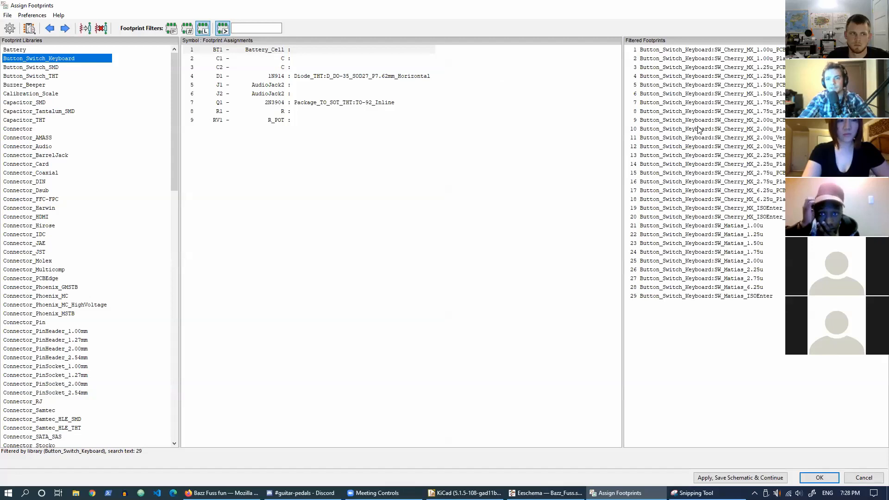
left_click(43, 52)
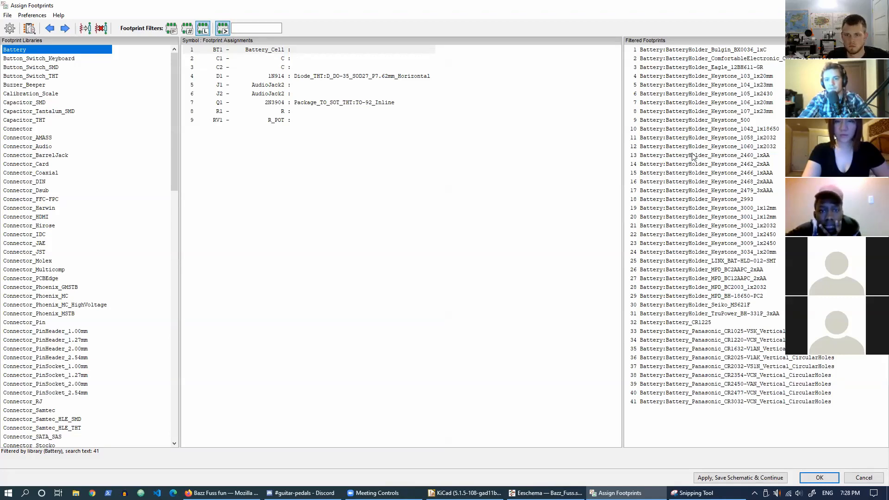
left_click(695, 51)
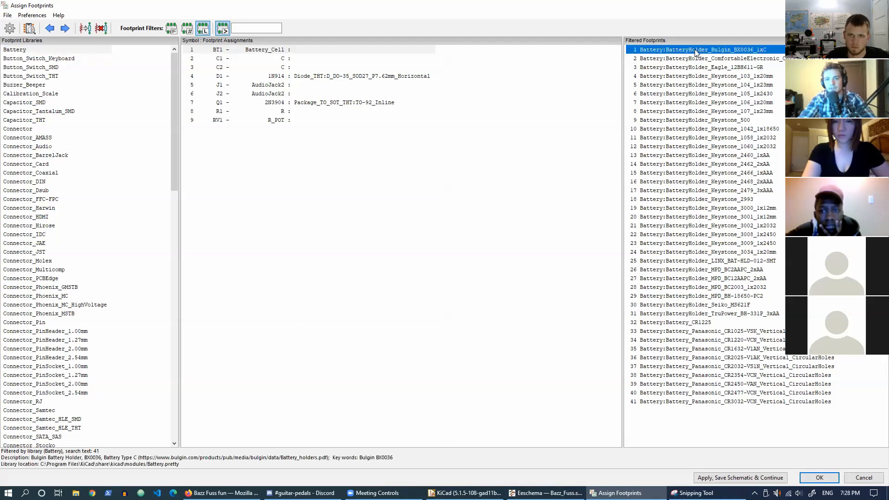
double_click(722, 50)
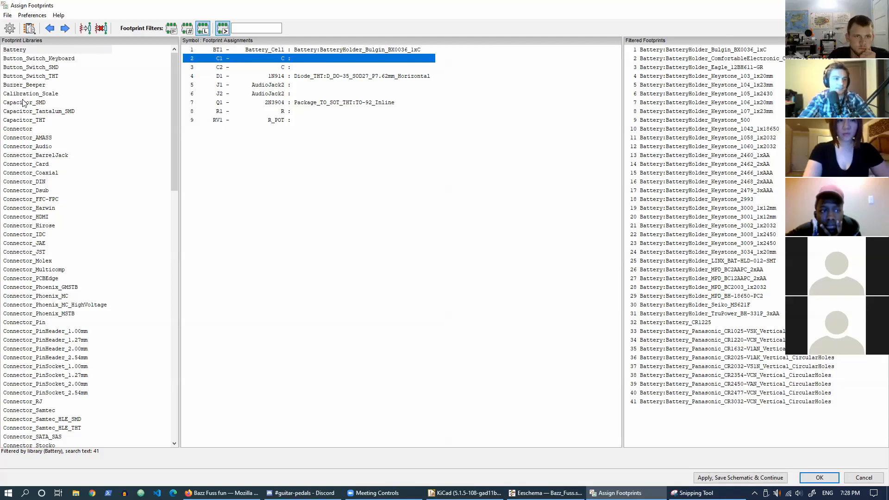
Assign the C_Disc_D3.0mm_W1.6mm_P2.50mm footprint from the Capacitor_THT library to C1 and C2.
left_click(35, 120)
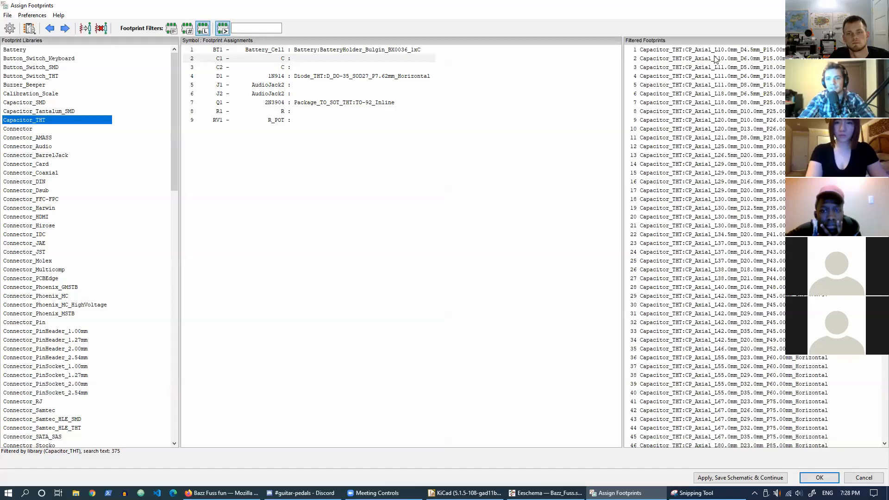
scroll(708, 170, "down", 13)
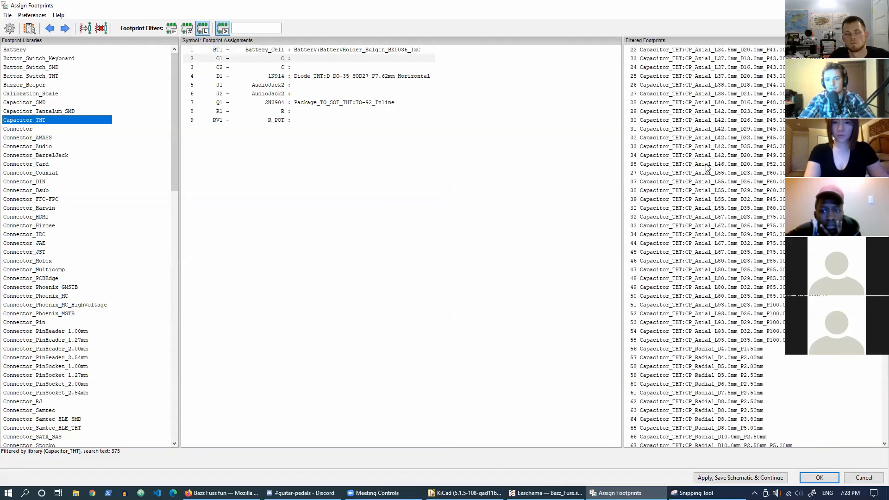
scroll(708, 168, "down", 3)
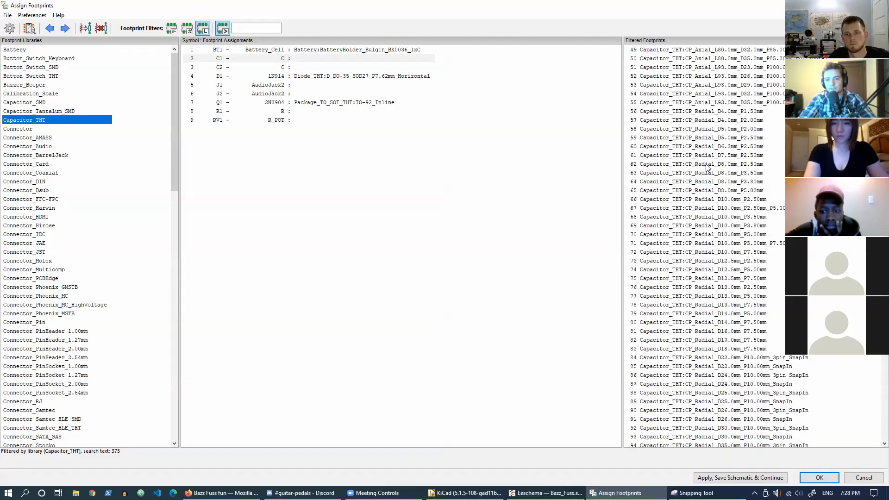
scroll(708, 168, "down", 16)
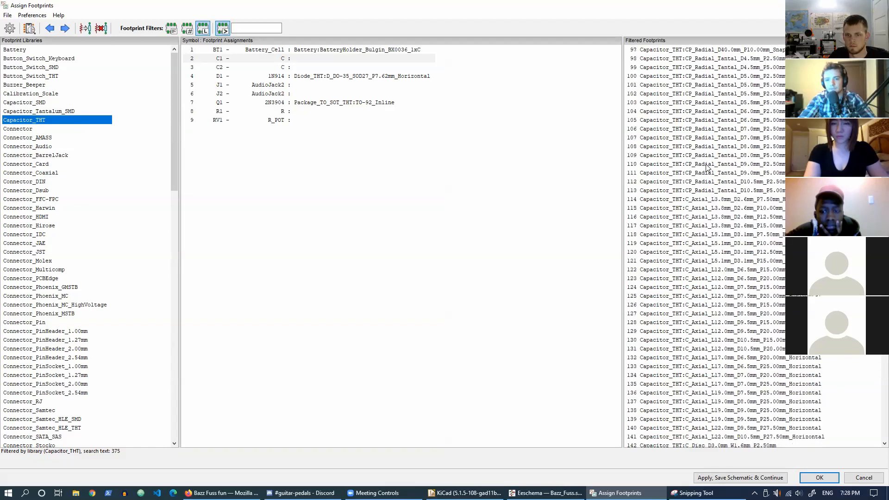
scroll(707, 168, "down", 1)
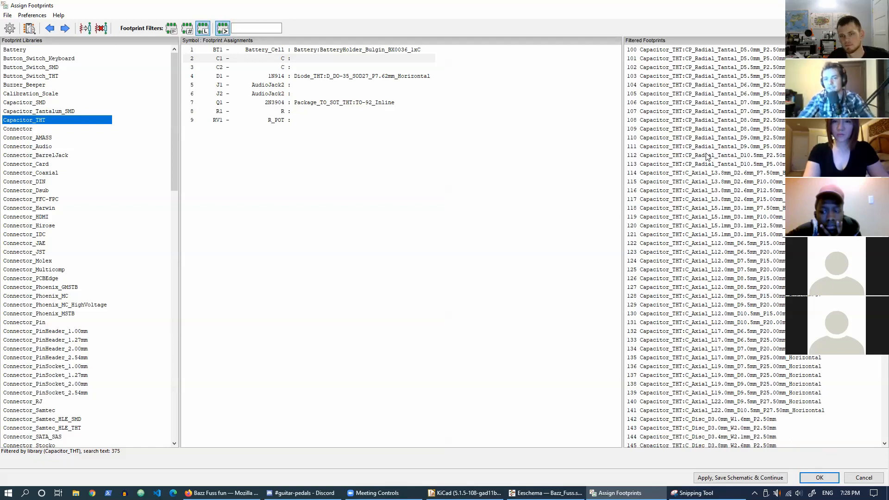
left_click(702, 174)
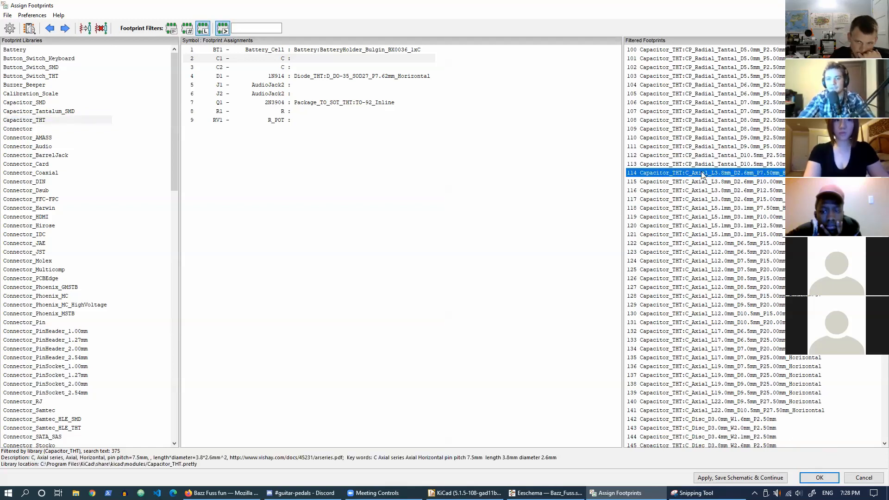
scroll(731, 342, "down", 2)
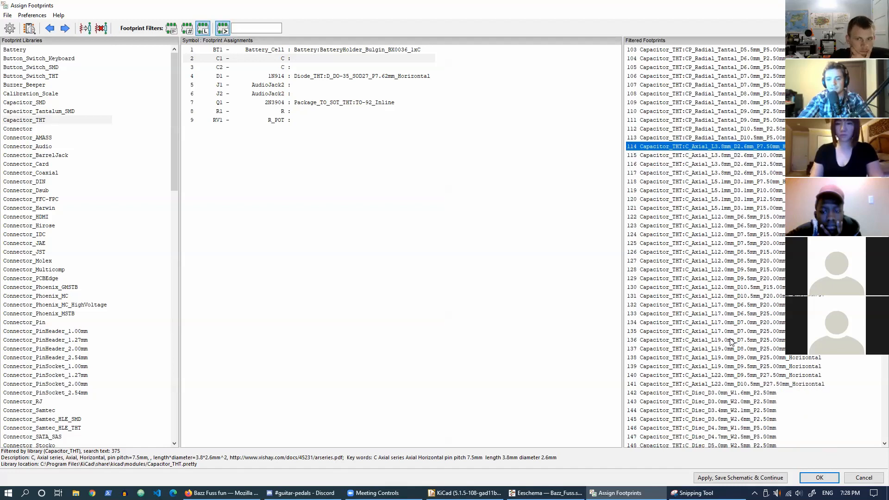
left_click(703, 368)
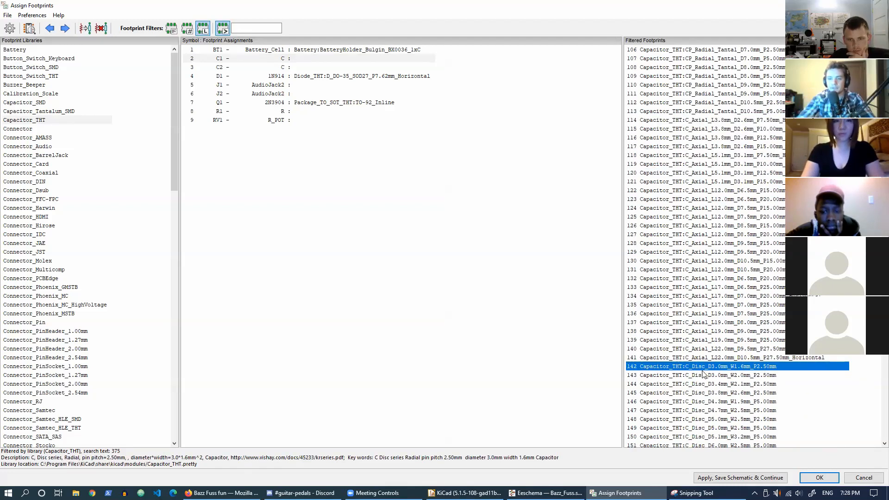
scroll(702, 370, "down", 1)
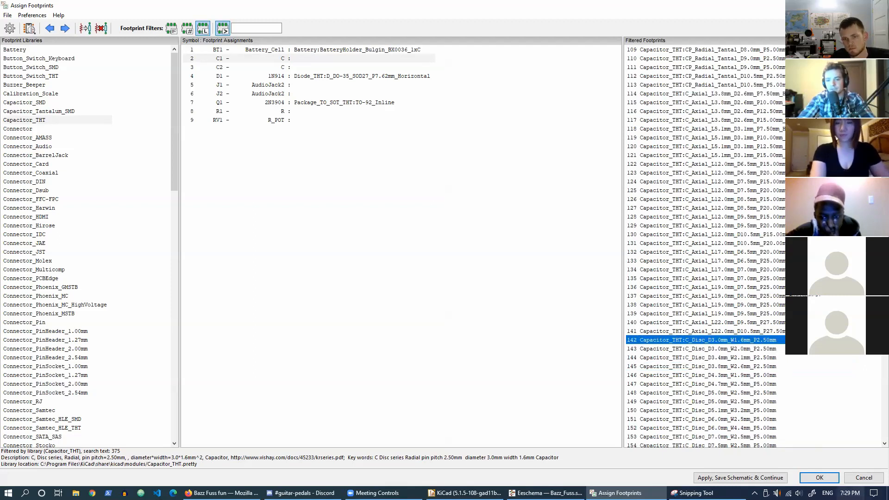
double_click(694, 341)
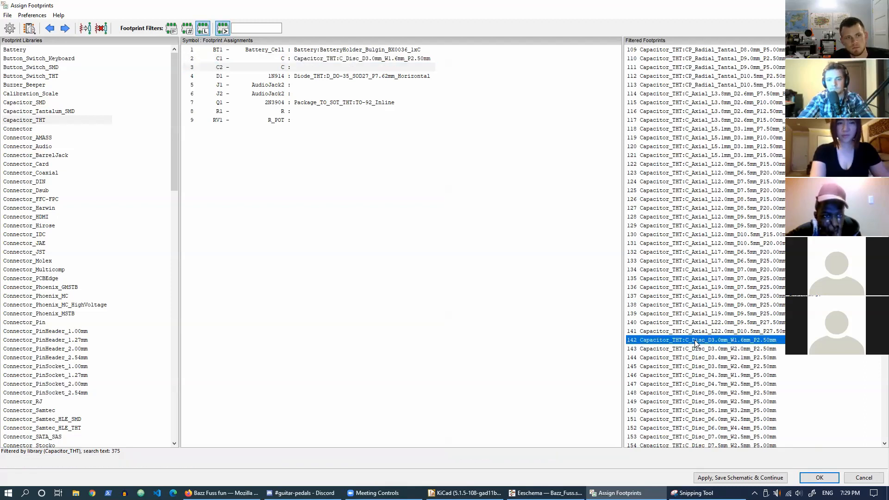
double_click(695, 342)
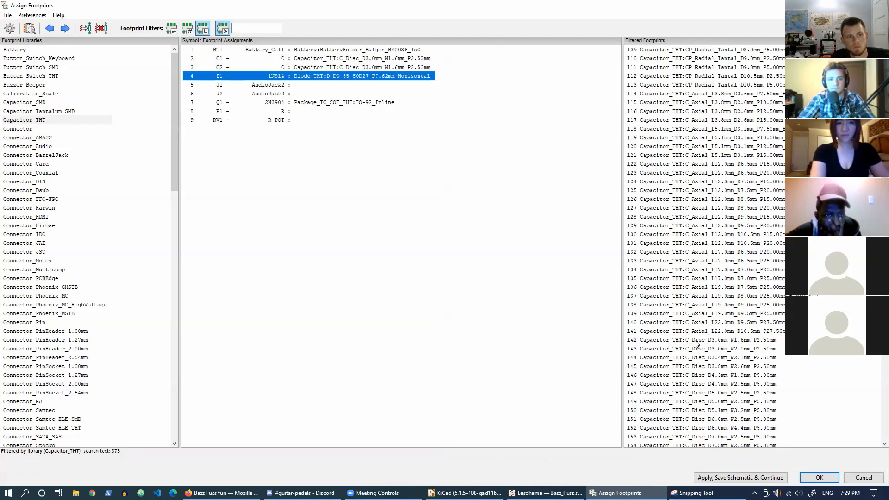
Assign the Jack_3.5mm_CUI_SJ1-3533NG_Horizontal_CircularHoles footprint from the Connector_Audio library to J1 and J2.
left_click(309, 86)
scroll(76, 157, "down", 10)
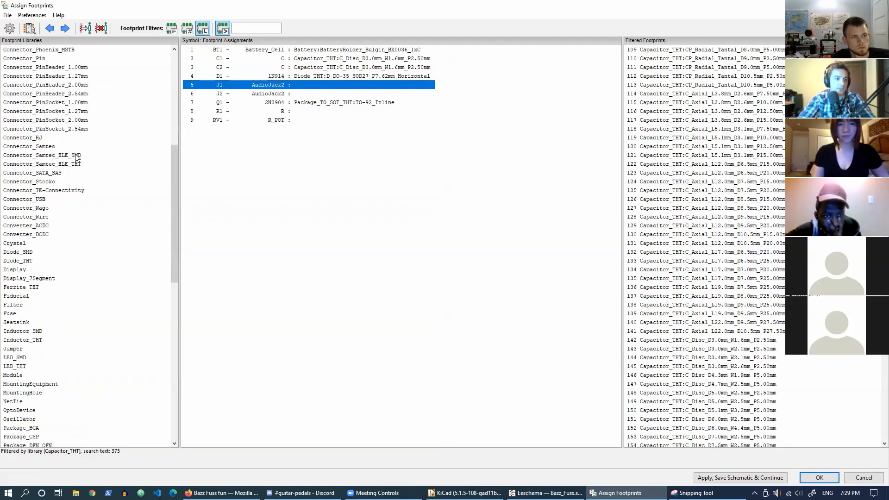
scroll(77, 157, "down", 9)
scroll(77, 158, "up", 16)
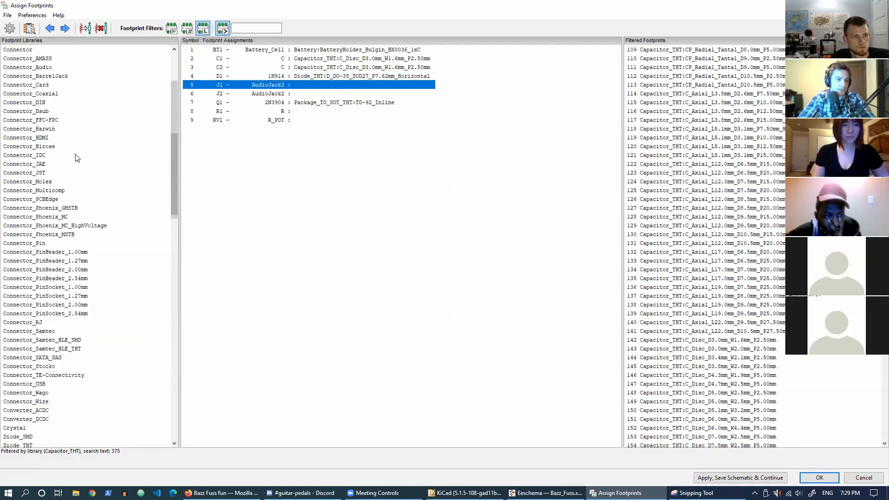
scroll(77, 158, "up", 3)
scroll(77, 158, "down", 5)
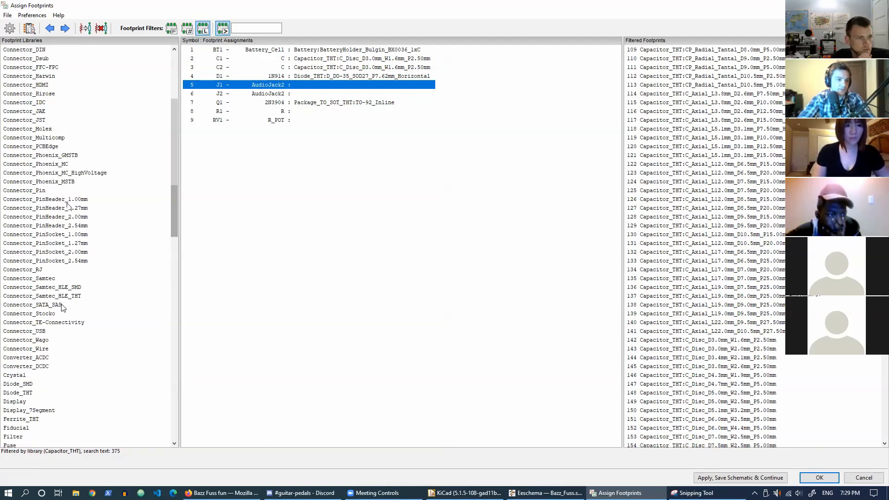
scroll(59, 316, "down", 1)
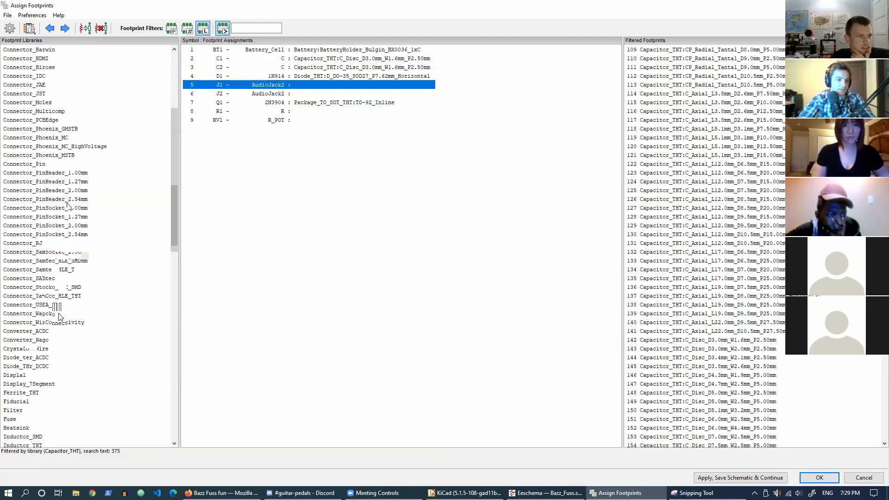
scroll(59, 316, "up", 1)
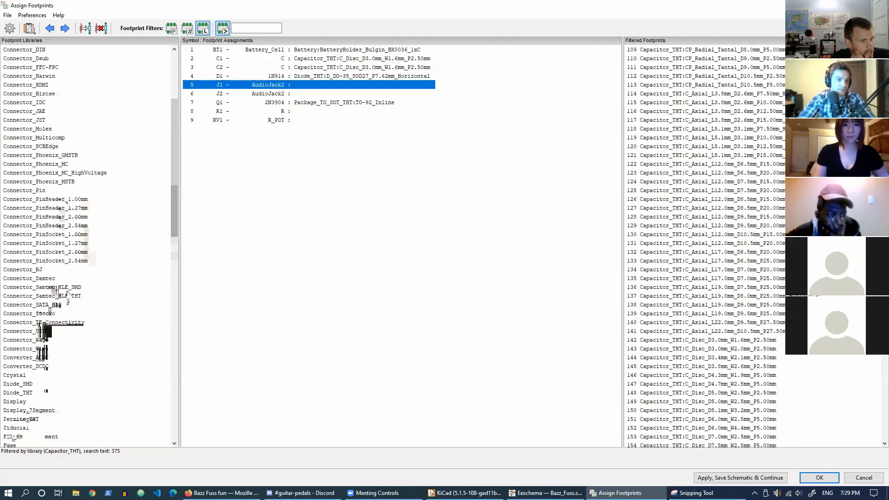
scroll(68, 297, "up", 2)
left_click(28, 67)
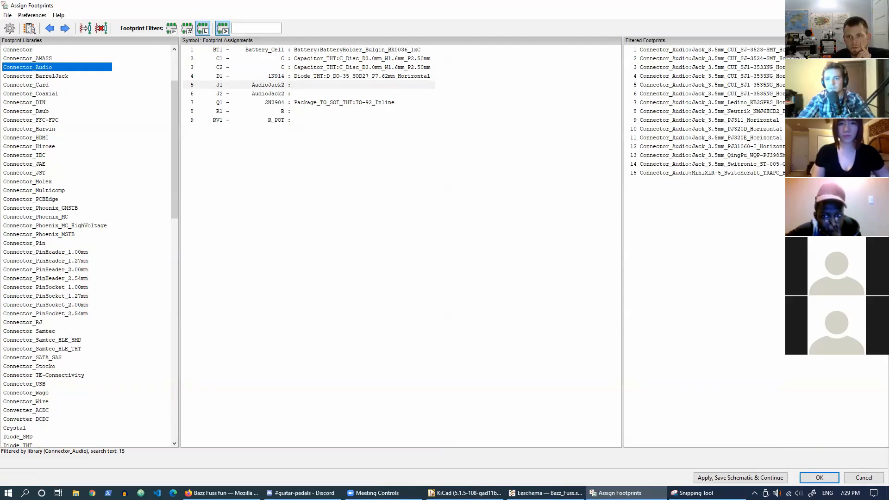
left_click(777, 77)
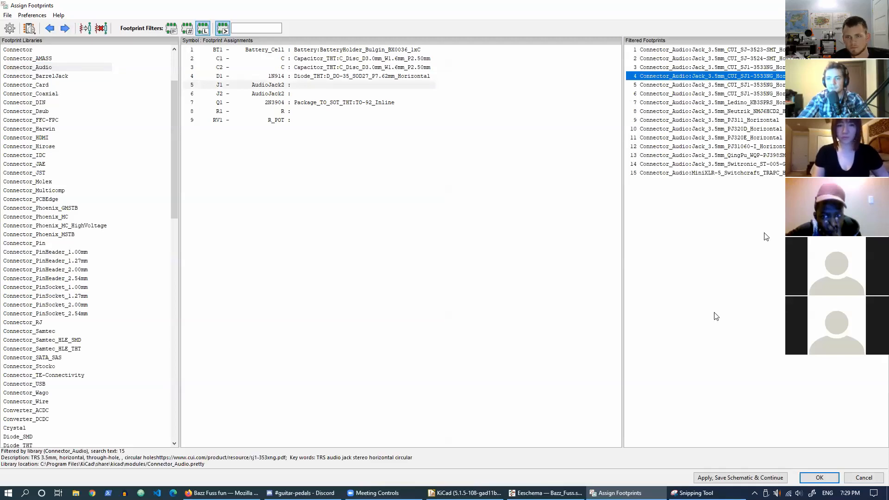
double_click(687, 76)
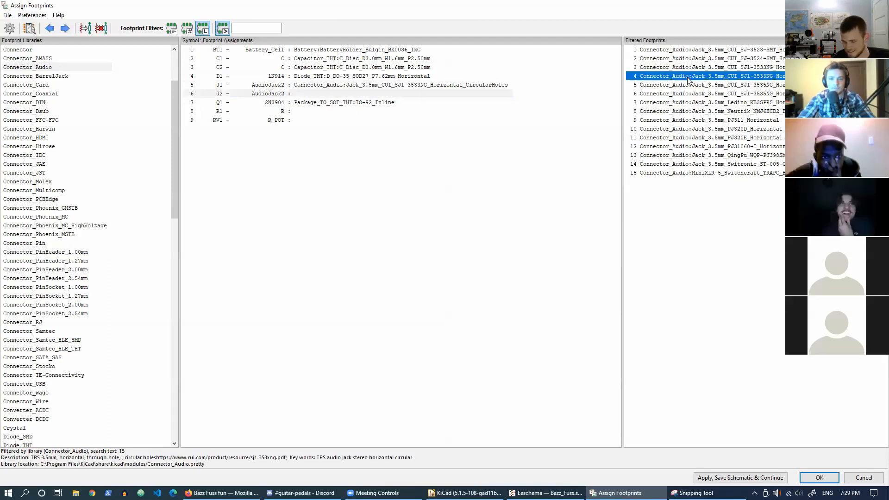
double_click(688, 78)
Assign the R_Axial_DIN0204_L3.6mm_D1.6mm_P5.08mm_Horizontal footprint from the Resistor_THT library to R1.
left_click(321, 114)
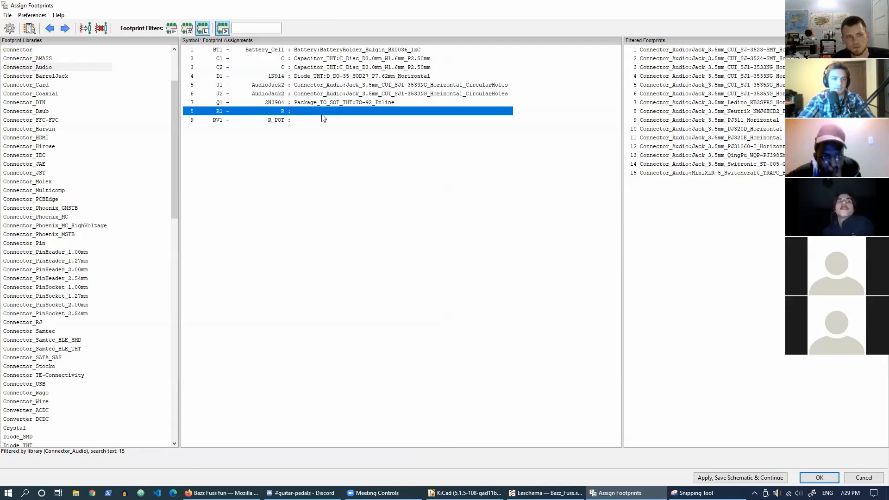
left_click_drag(172, 162, 177, 317)
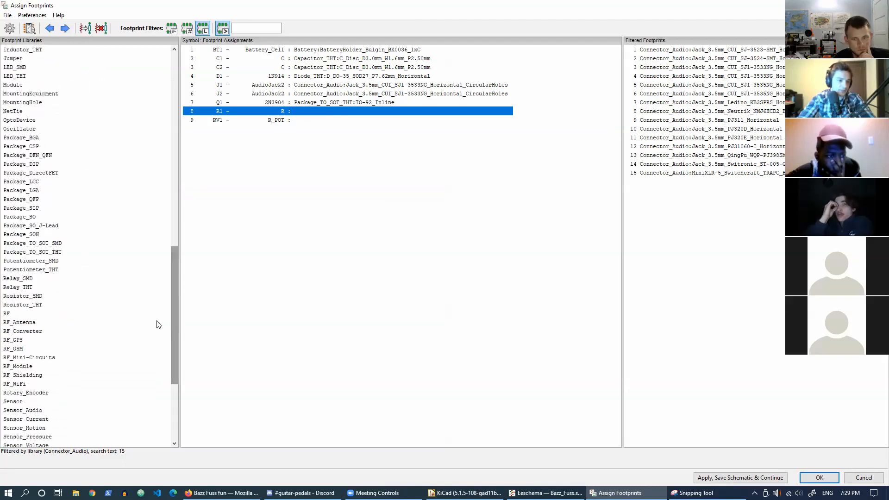
left_click(24, 306)
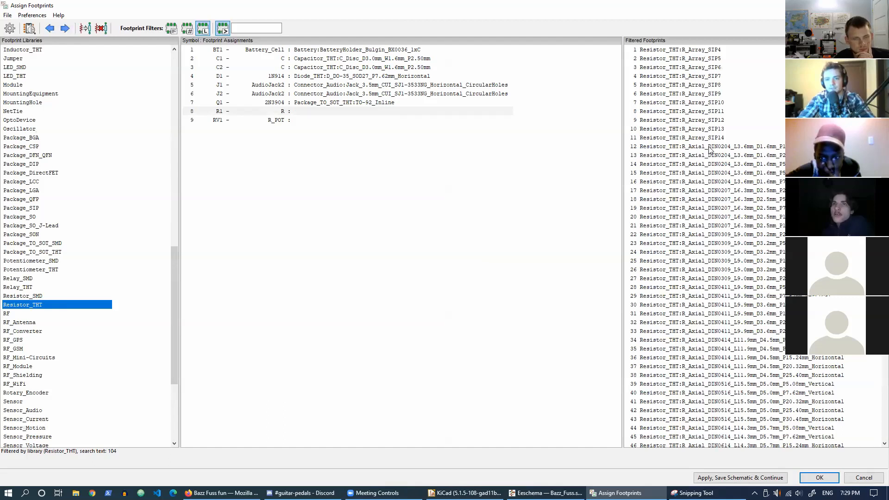
left_click(726, 148)
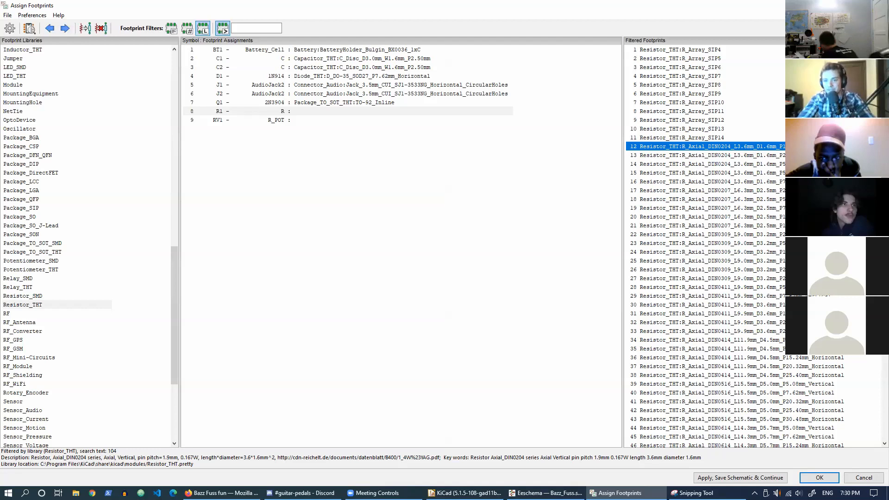
left_click(737, 165)
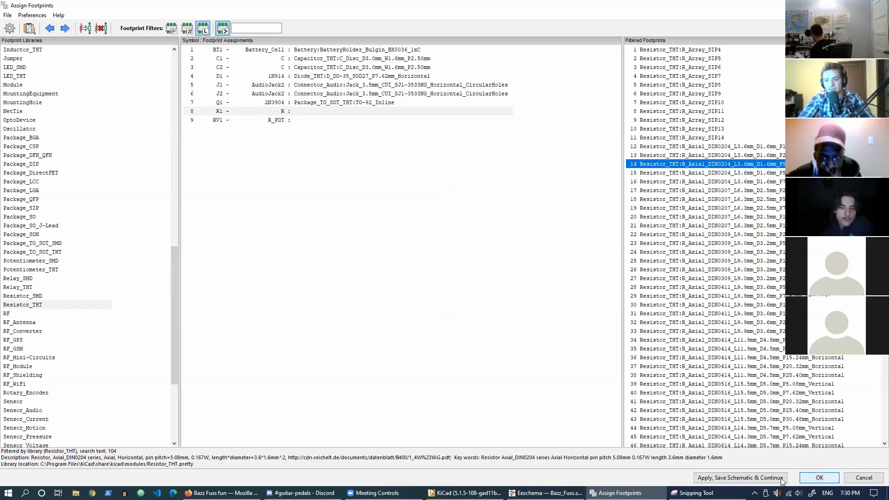
double_click(722, 165)
Assign the Potentiometer_ACP_CA6-H2,5_Horizontal footprint from the Potentiometer_THT library to RV1.
left_click_drag(173, 300, 175, 368)
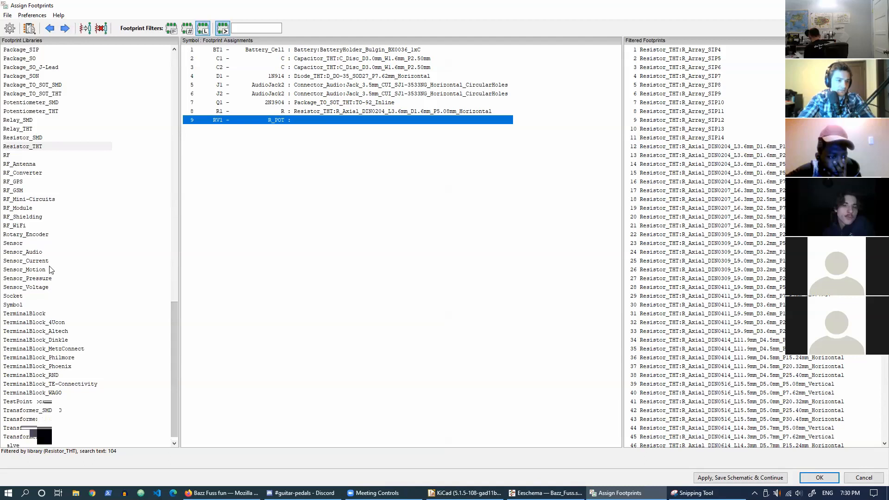
left_click_drag(173, 337, 178, 312)
left_click(41, 191)
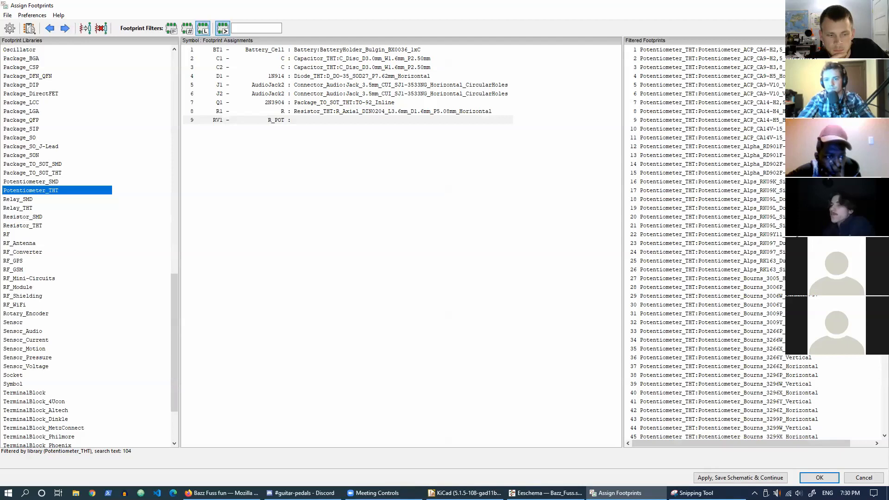
scroll(782, 86, "down", 1)
scroll(782, 85, "up", 1)
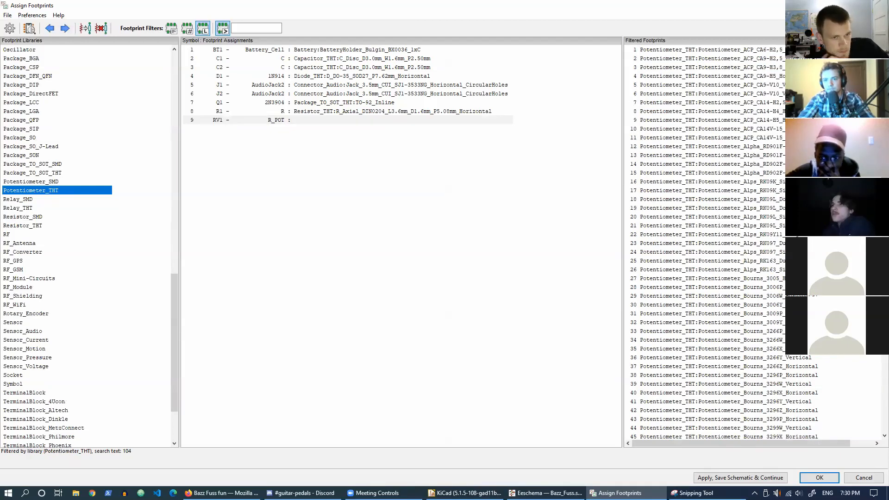
left_click(781, 49)
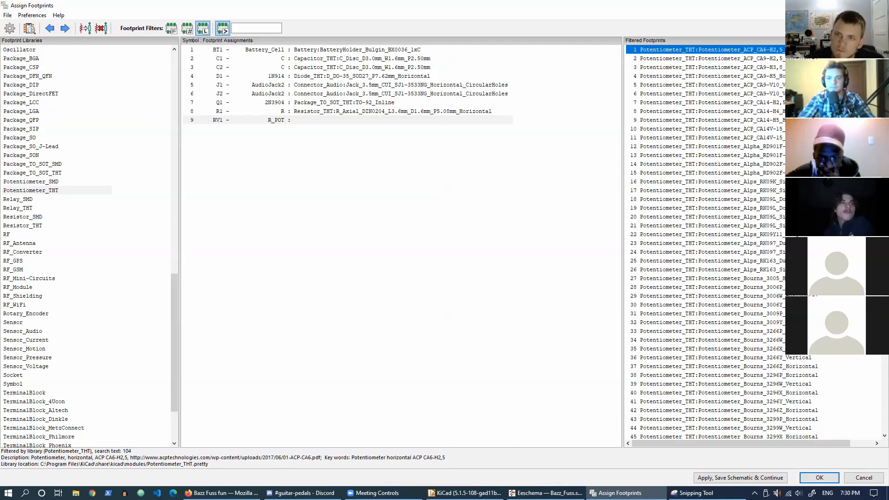
double_click(712, 50)
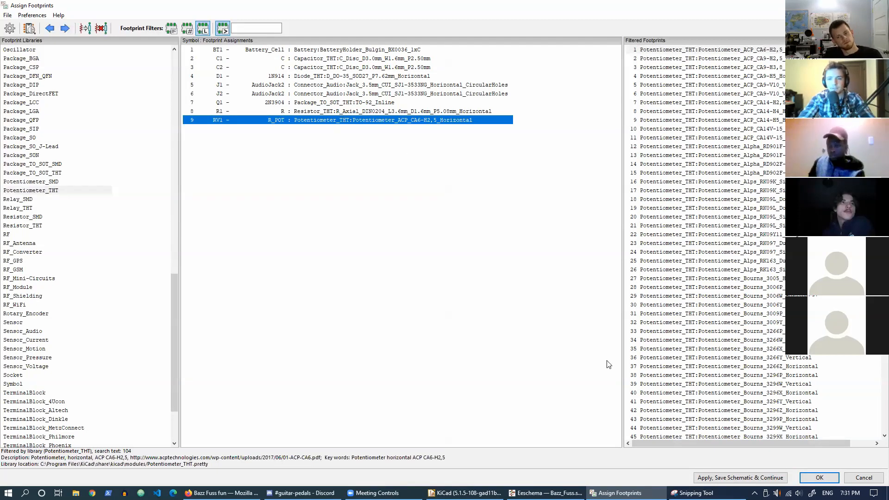
Save the footprint assignments to the schematic, close the assignment window and open the board in Pcbnew.
left_click(740, 477)
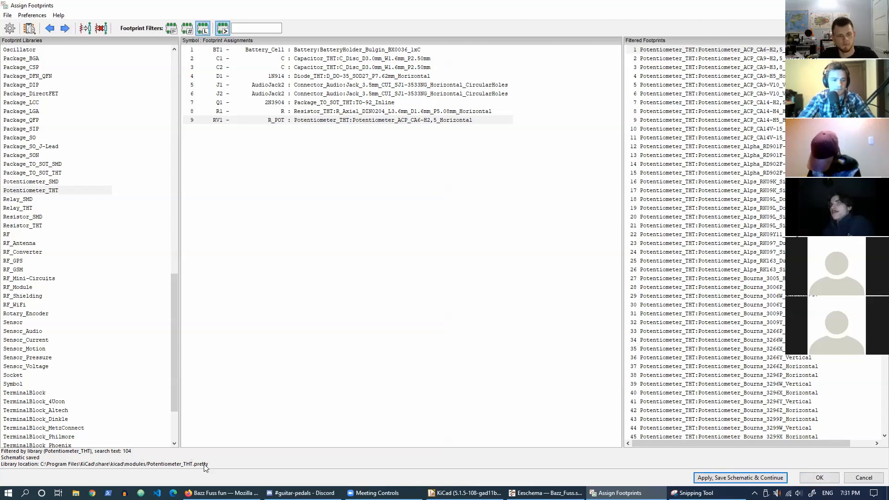
left_click(823, 477)
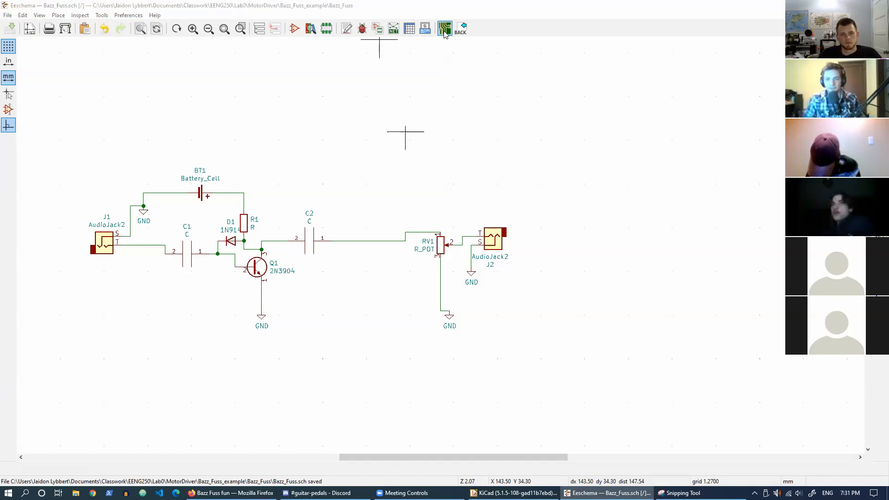
left_click(444, 32)
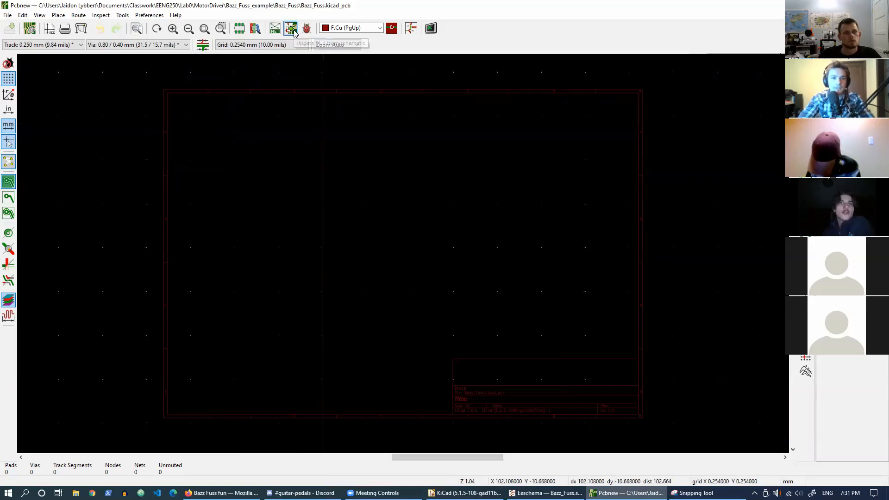
Try to import the Bazz_Fuss.net netlist into the board, keeping the existing symbol-to-footprint associations.
left_click(275, 29)
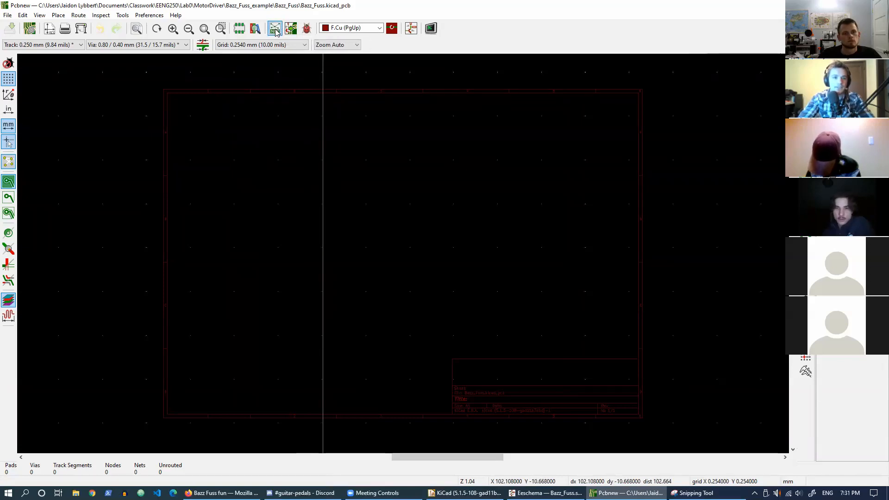
left_click_drag(446, 148, 438, 113)
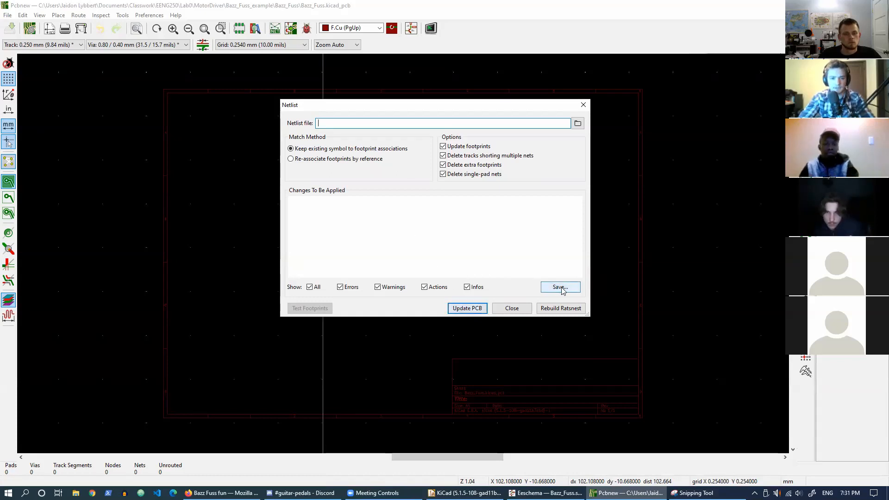
left_click(578, 123)
left_click(417, 177)
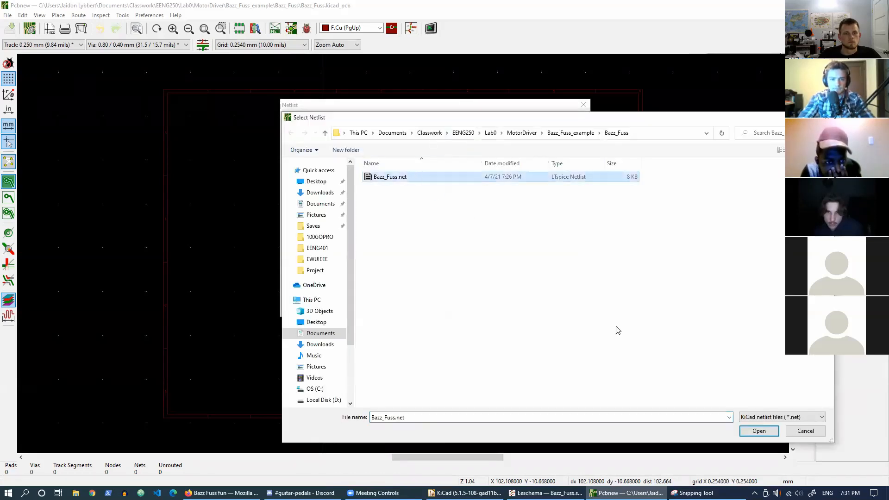
left_click(759, 430)
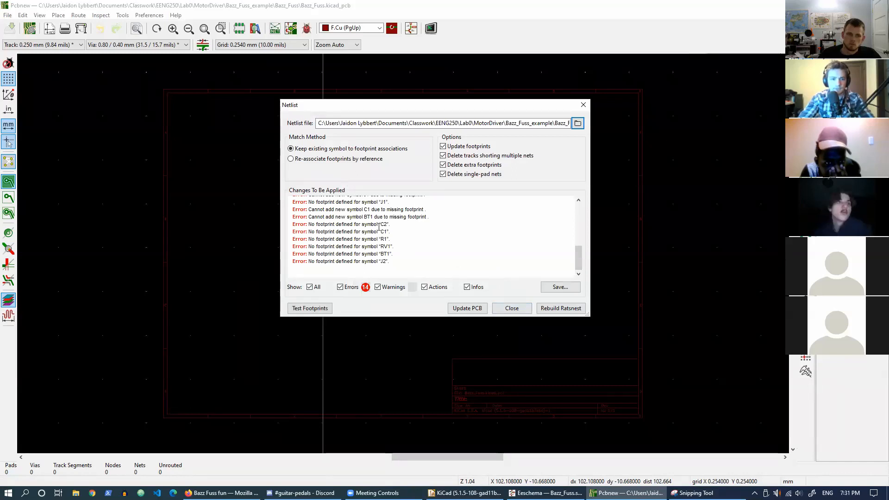
left_click(512, 308)
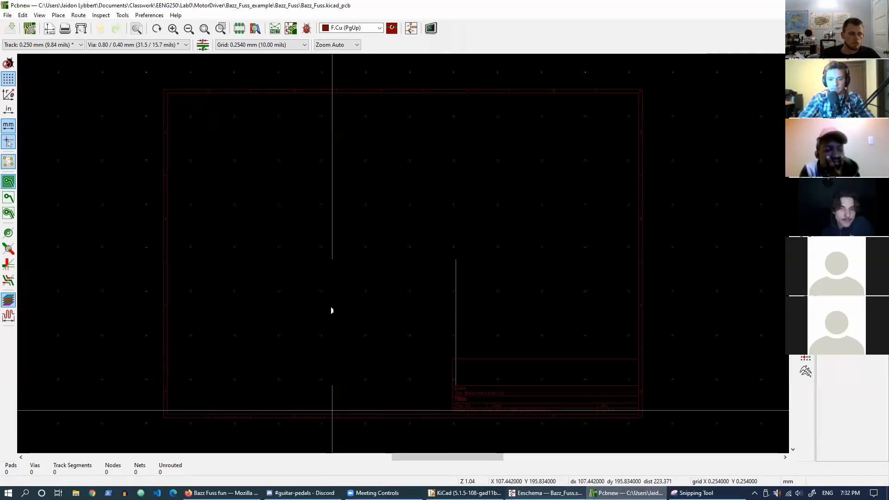
Switch to Eeschema and regenerate the netlist in Pcbnew's default format, overwriting Bazz_Fuss.net.
left_click(546, 493)
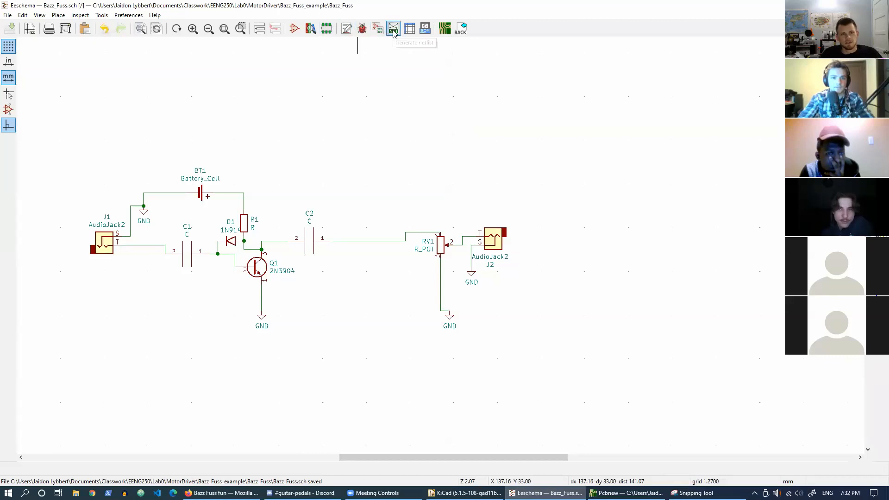
left_click(393, 29)
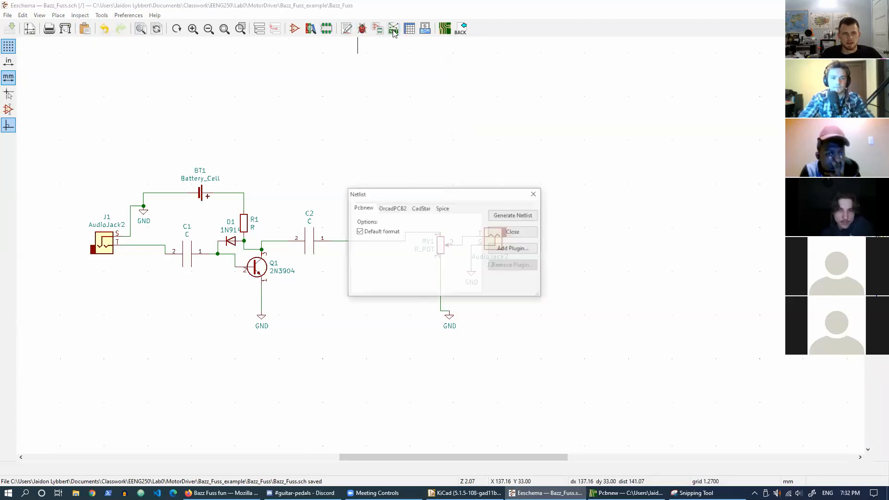
left_click(506, 216)
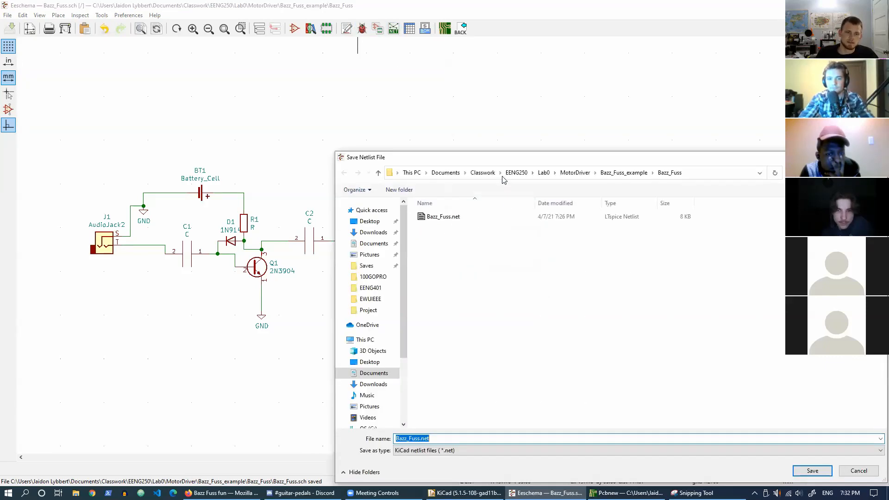
left_click_drag(506, 154, 352, 72)
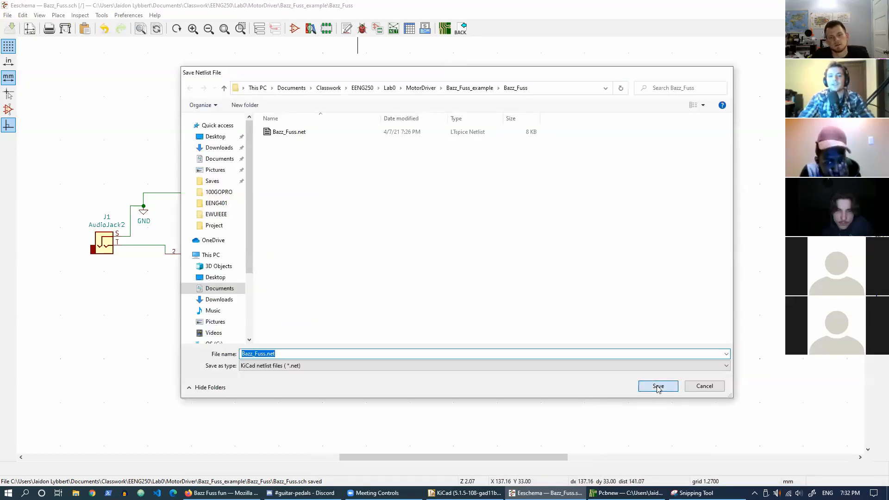
left_click(659, 387)
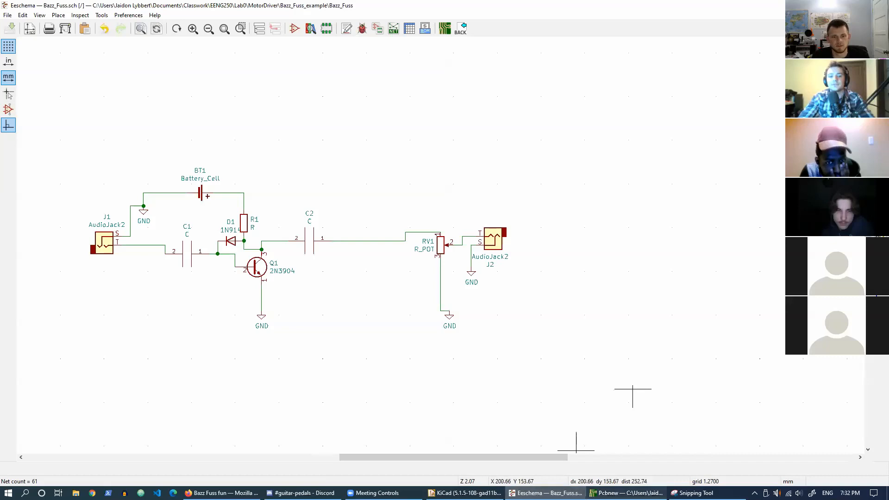
Return to Pcbnew, update the PCB from the schematic and place the imported footprints in the upper middle of the sheet.
left_click(626, 493)
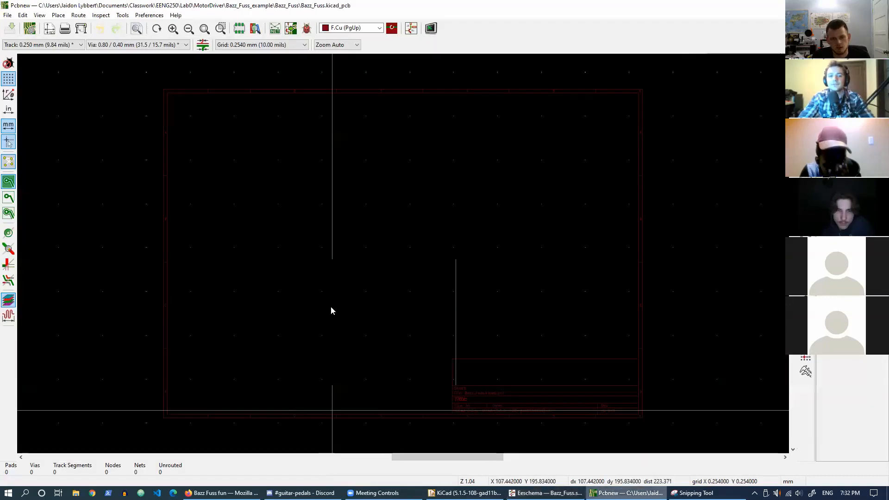
left_click(291, 29)
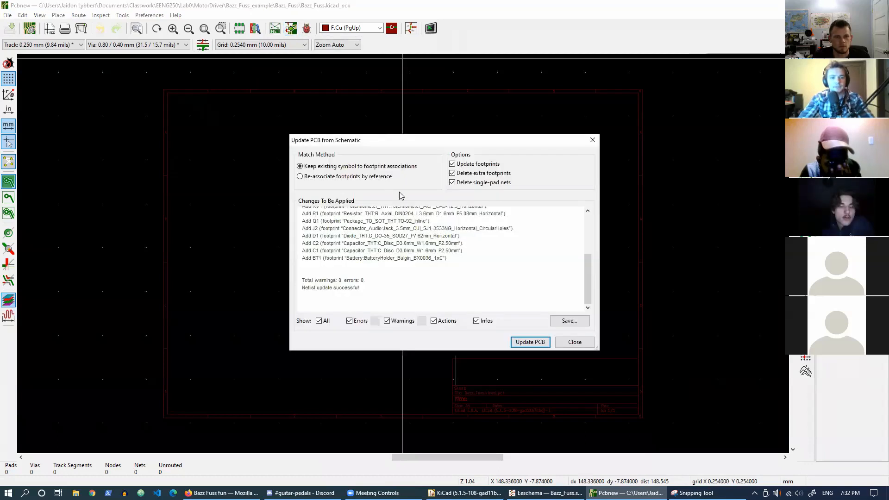
left_click(528, 344)
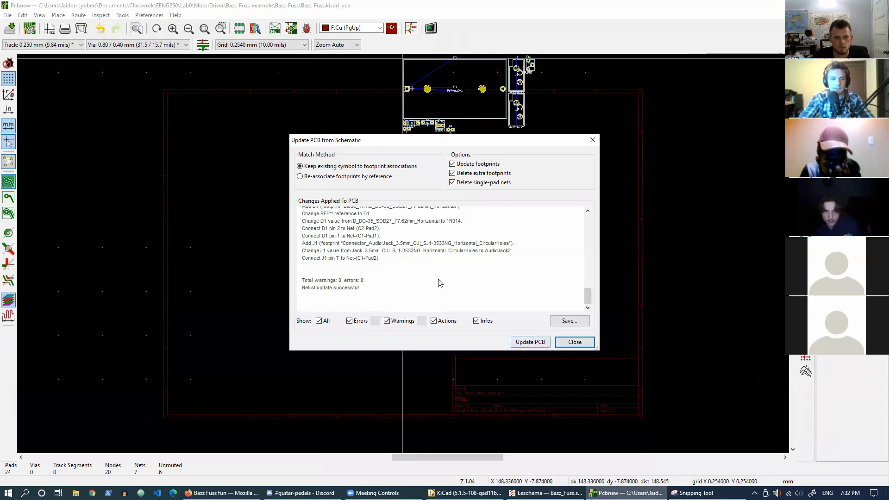
left_click(571, 344)
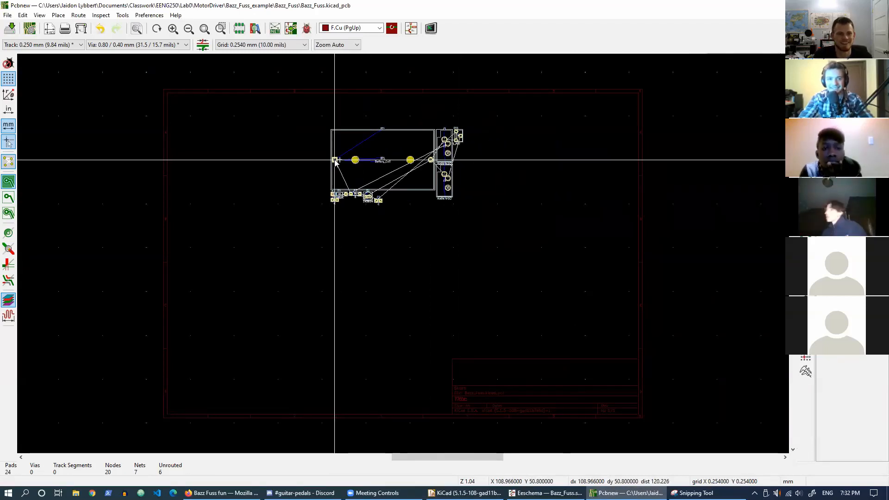
left_click(307, 164)
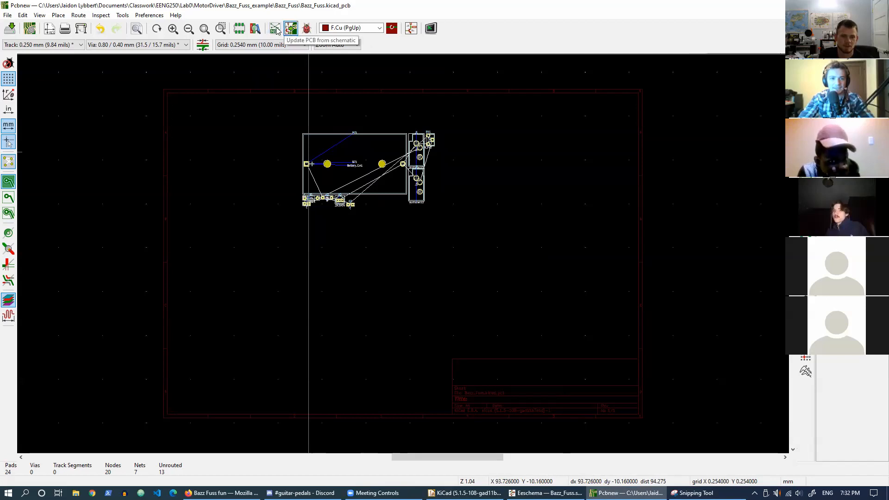
Move the battery holder BT1 up and to the left, clear of the other footprints.
scroll(398, 163, "up", 1)
scroll(404, 256, "up", 3)
scroll(404, 256, "down", 4)
scroll(404, 256, "up", 1)
scroll(403, 256, "up", 4)
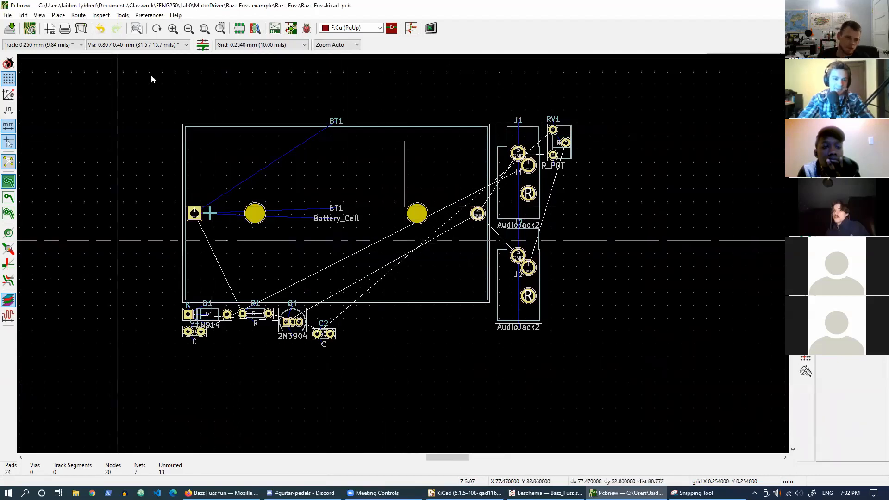
middle_click_drag(172, 111, 256, 125)
left_click(256, 122)
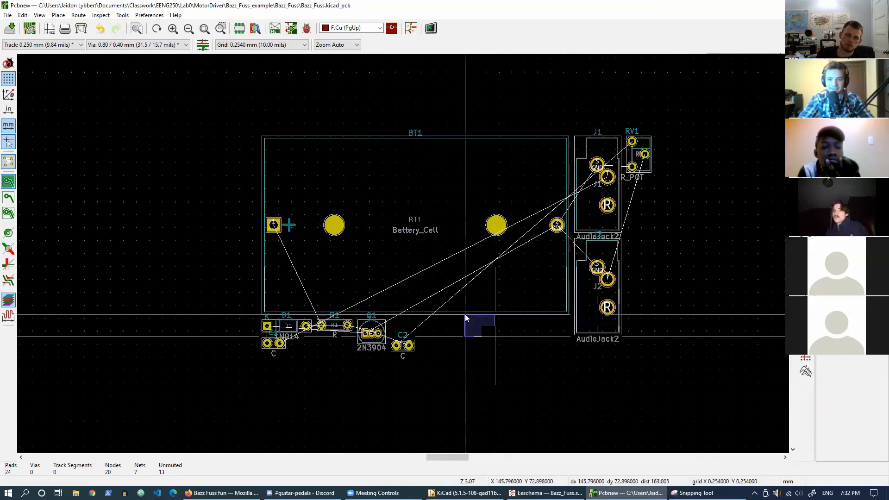
left_click(419, 222)
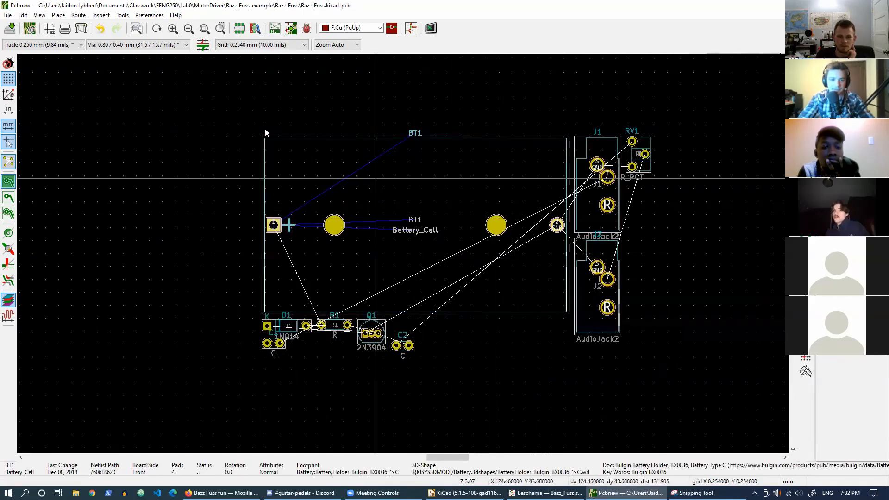
key("m")
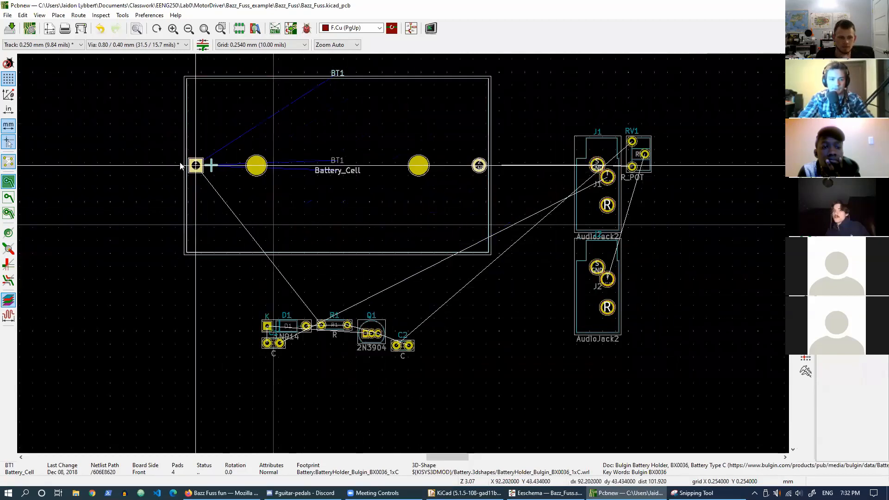
left_click(178, 153)
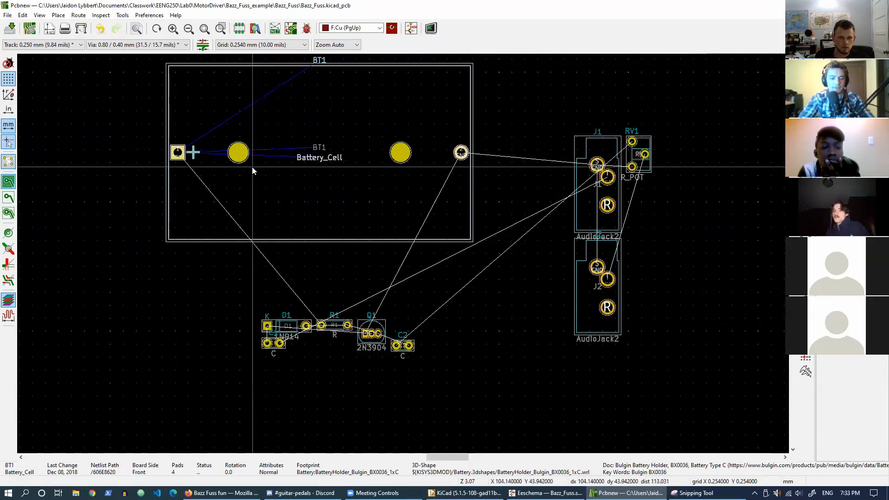
Rotate the battery holder BT1 by 180° and place it above the small components near the sheet's upper border.
key("m")
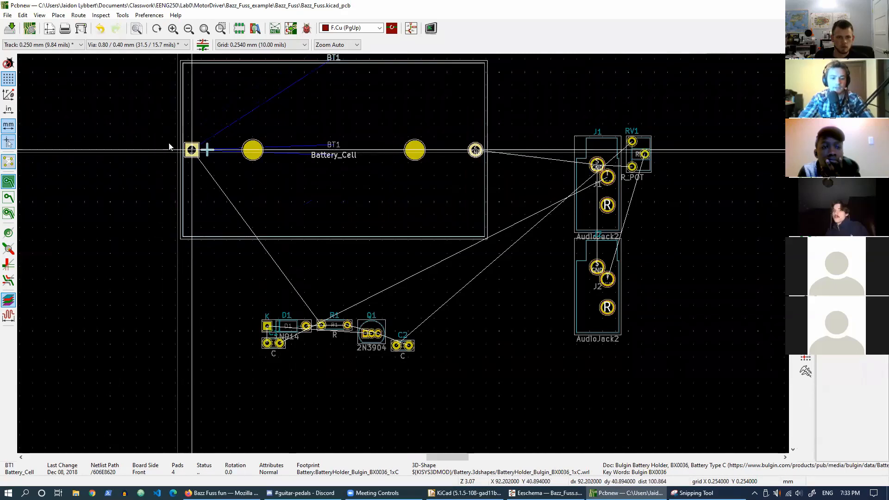
key("r")
key("r")
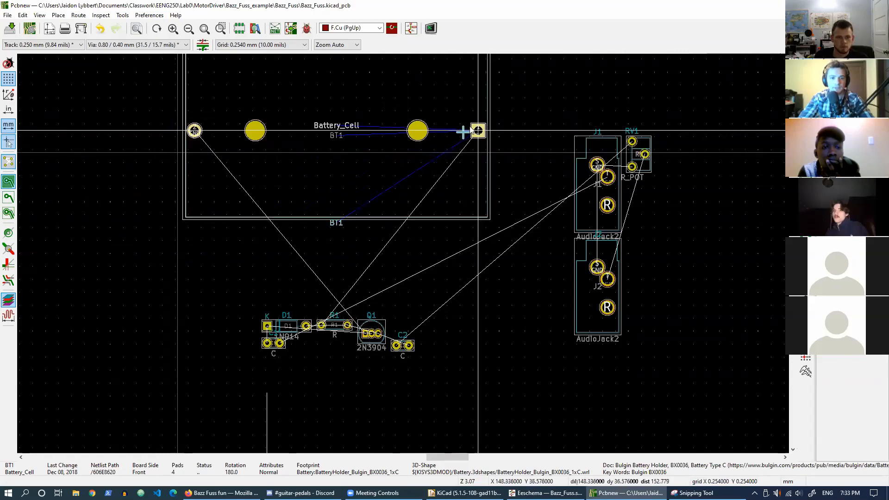
left_click(477, 127)
scroll(403, 256, "down", 3)
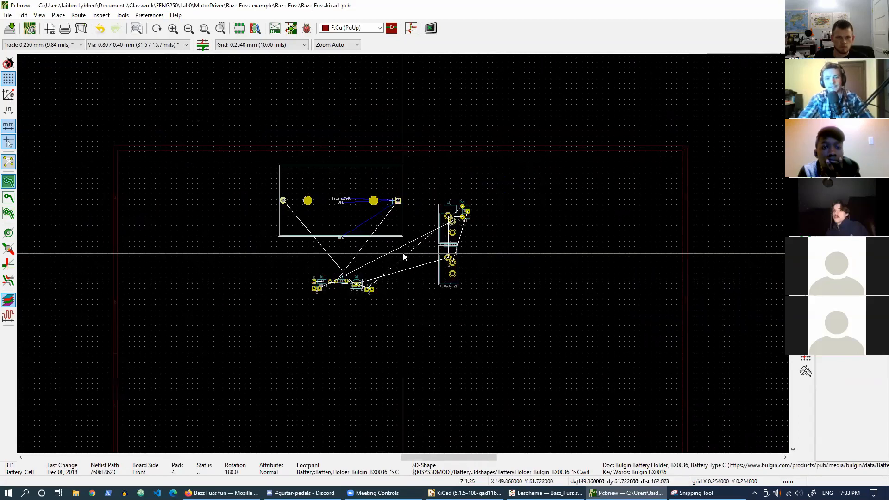
scroll(404, 254, "up", 1)
scroll(398, 248, "up", 1)
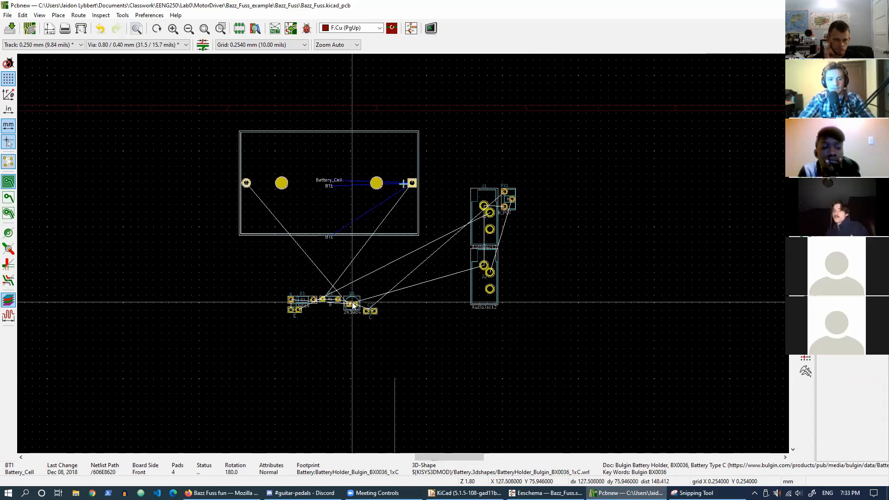
key("m")
left_click(416, 168)
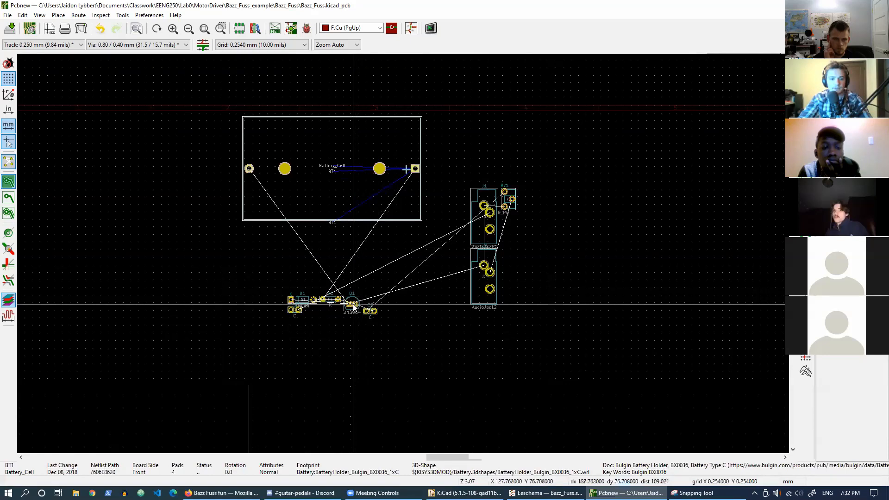
Move transistor Q1 to just below the battery holder, right of its centre.
left_click_drag(354, 307, 368, 254)
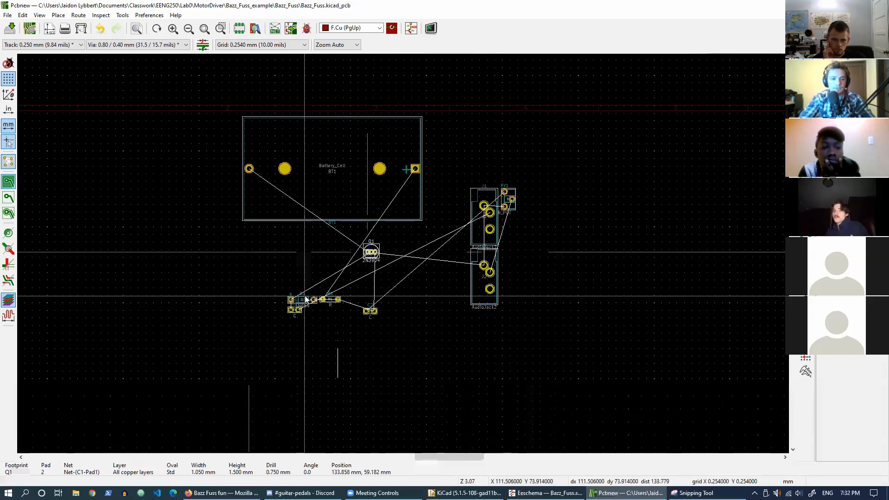
scroll(306, 299, "up", 2)
scroll(387, 261, "down", 6)
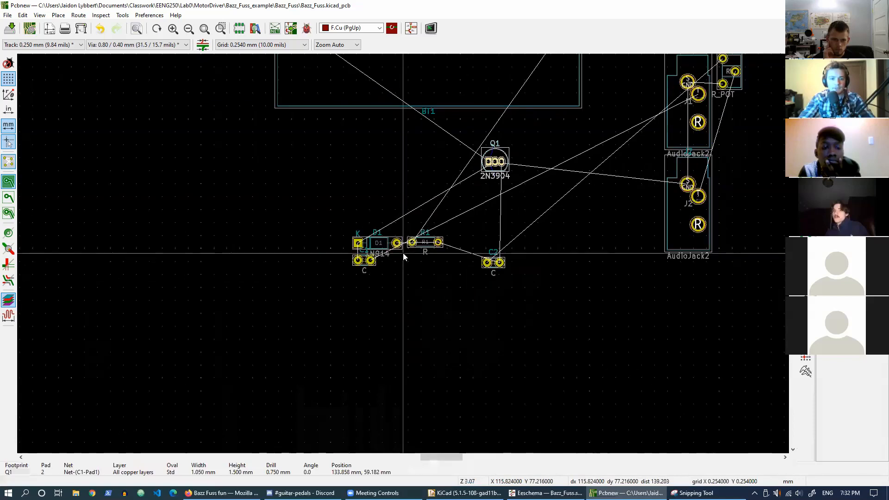
mouse_move(446, 210)
left_mouse_down()
mouse_move(433, 213)
mouse_move(441, 213)
left_mouse_up()
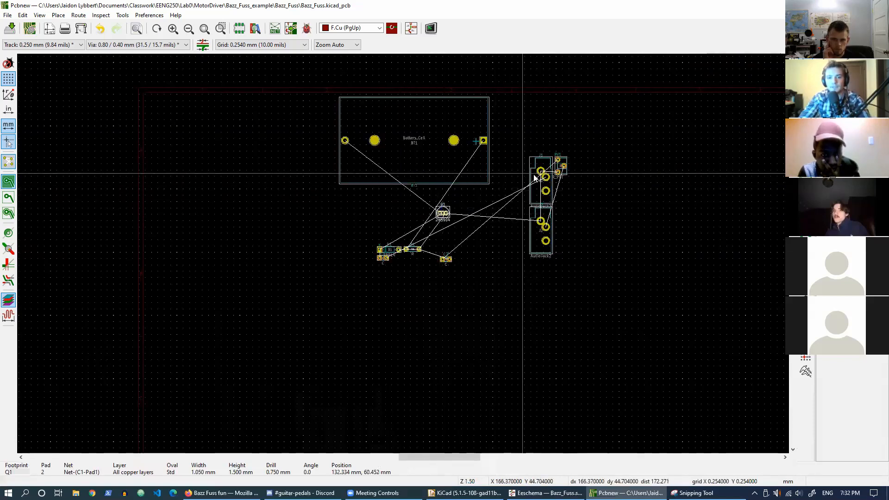
Place audio jack J1, rotated 90°, to the lower left of BT1, and capacitor C1, rotated 90°, just right of J1.
left_click_drag(541, 180, 259, 206)
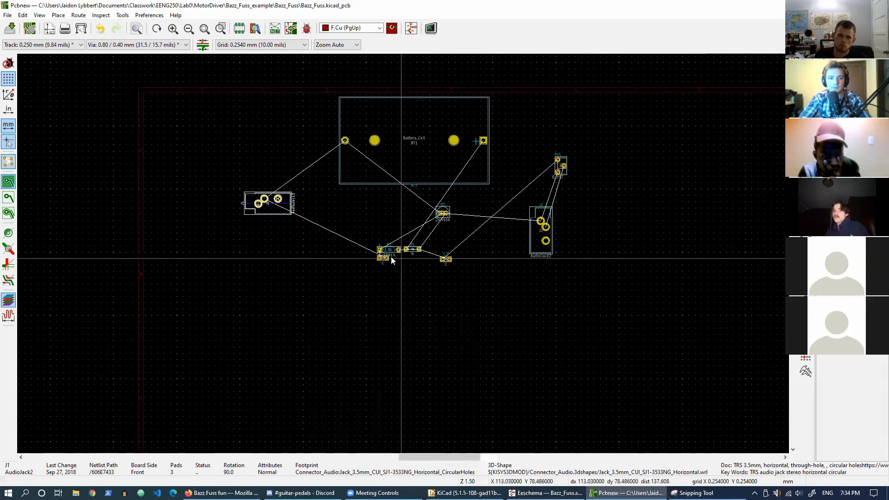
left_click_drag(259, 205, 256, 205)
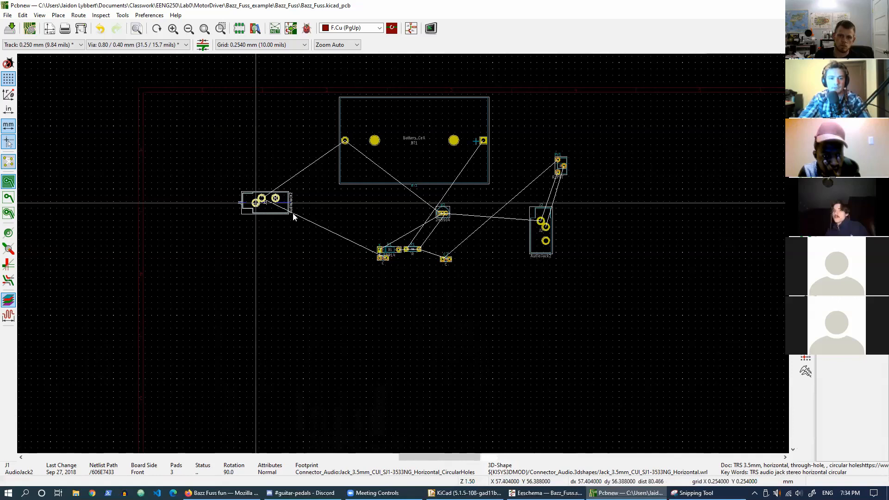
left_click(382, 258)
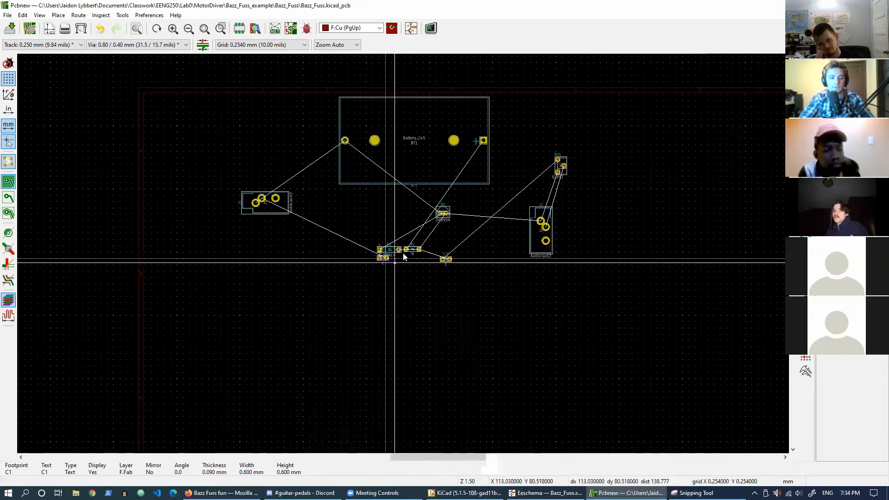
scroll(387, 259, "up", 2)
scroll(394, 252, "up", 1)
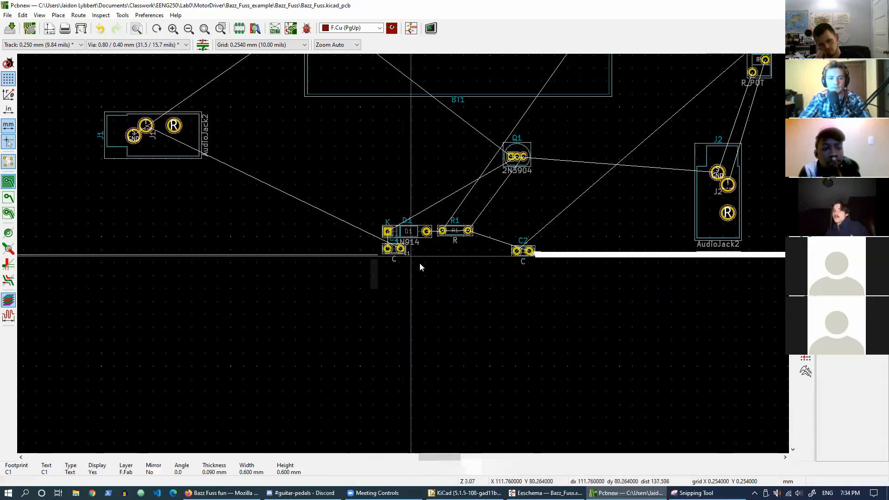
left_click(393, 253)
left_click_drag(393, 253, 244, 180)
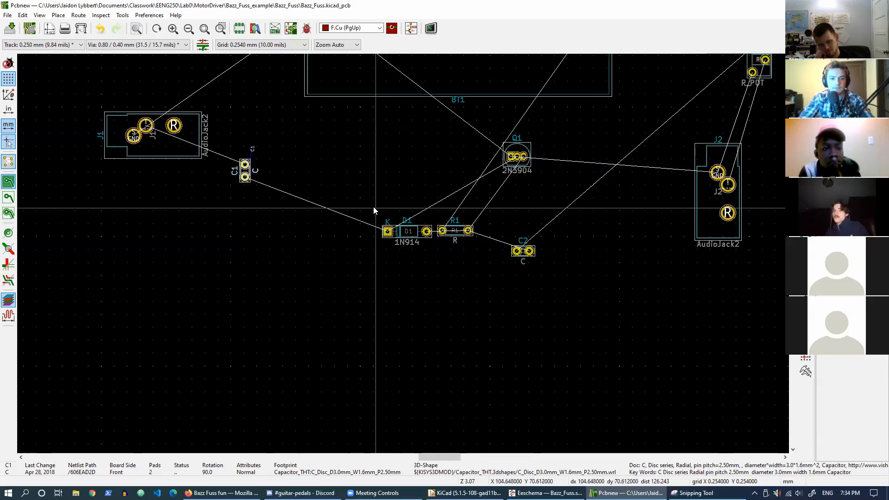
Place diode D1 to the right of capacitor C1, and rotate C1 by 180° to face its connections.
left_click_drag(371, 206, 435, 250)
key("m")
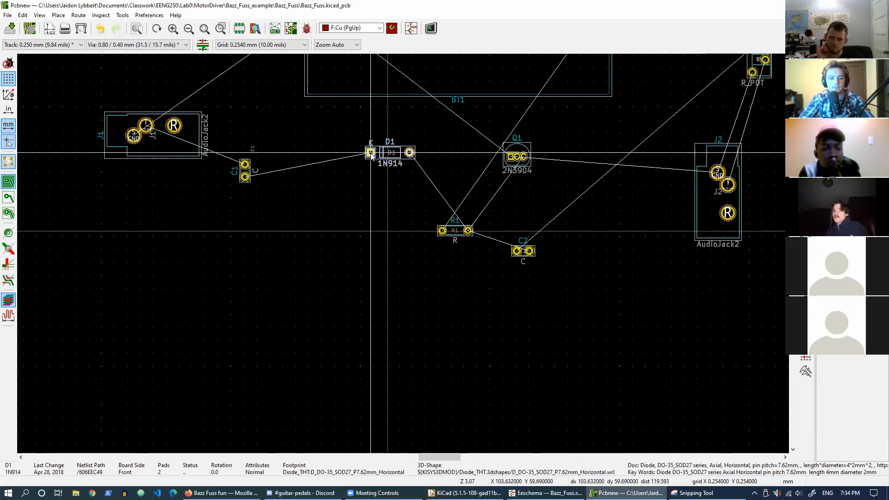
key("r")
key("r")
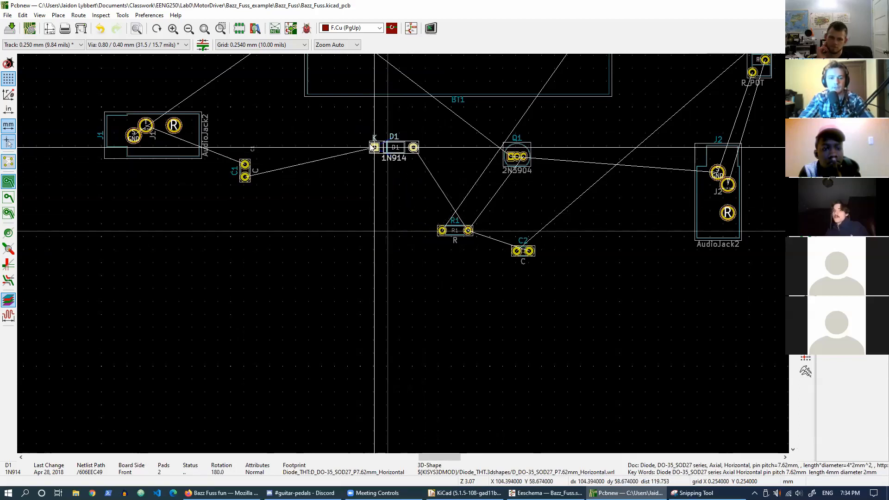
left_click(293, 142)
left_click_drag(234, 154, 261, 189)
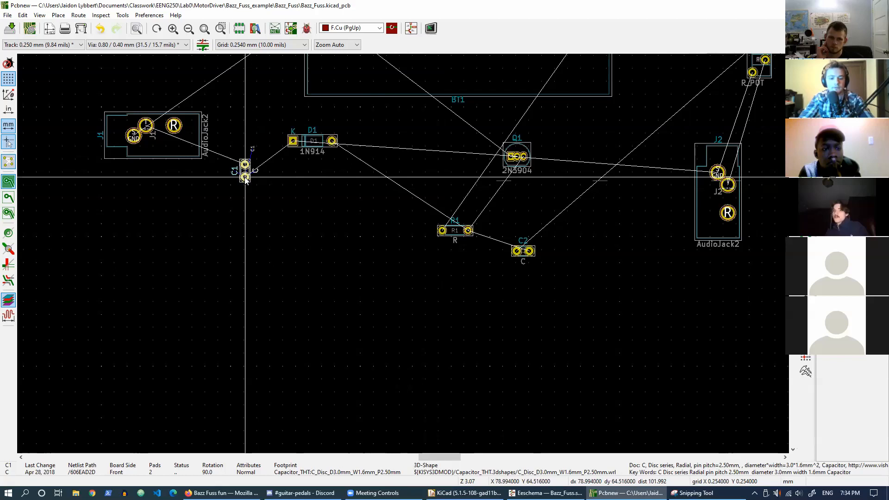
left_click(246, 149)
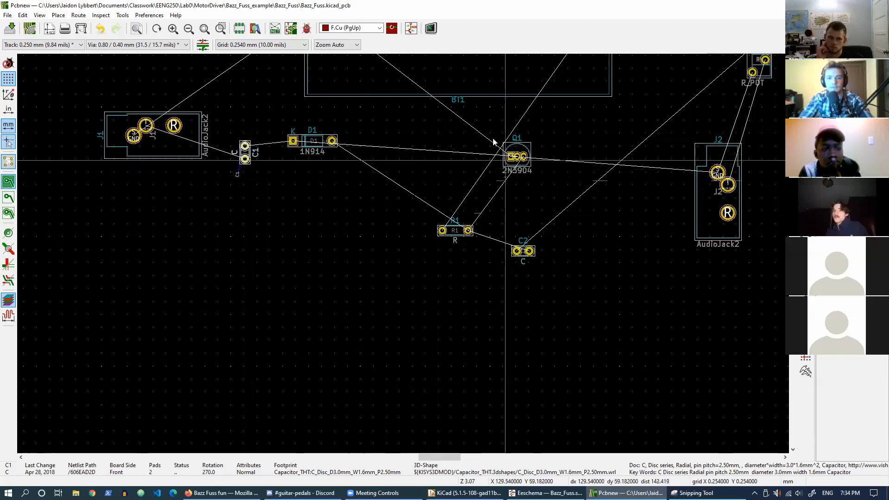
Rotate transistor Q1 by 90° and place it just below and to the right of diode D1.
left_click(540, 180)
key("m")
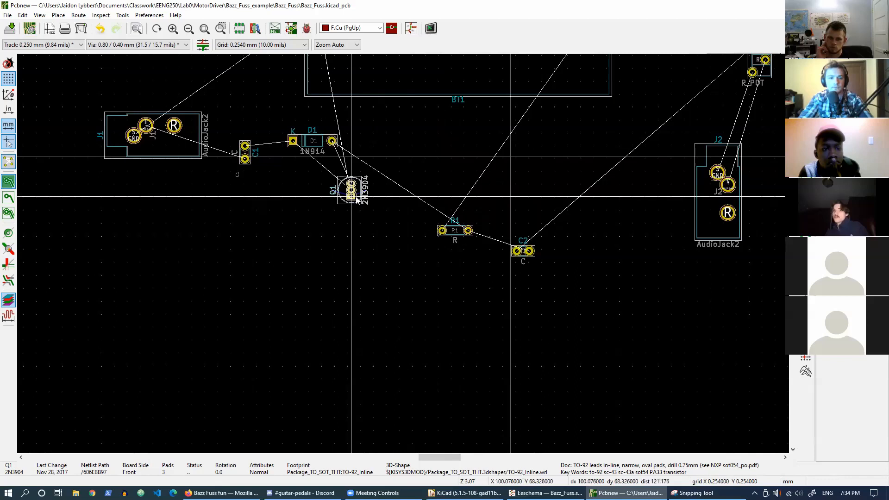
key("r")
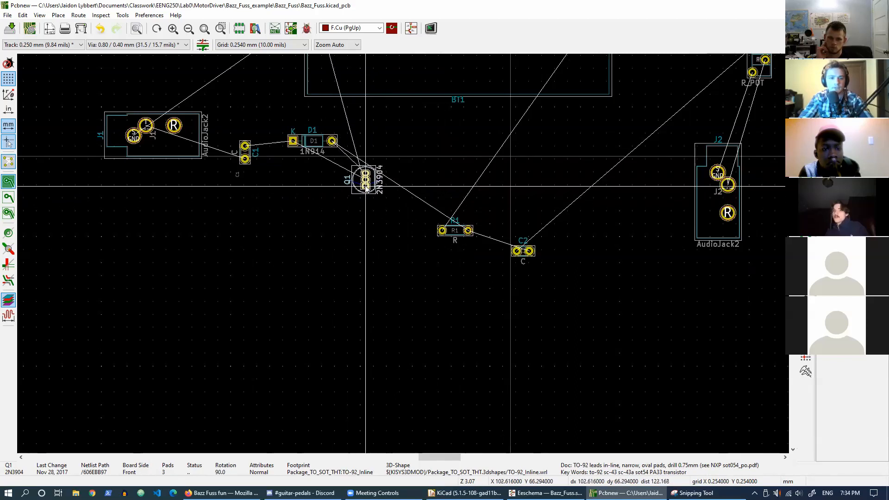
left_click(359, 173)
Place resistor R1, rotated 270°, directly above transistor Q1 and just right of diode D1.
left_click_drag(419, 203, 487, 246)
key("m")
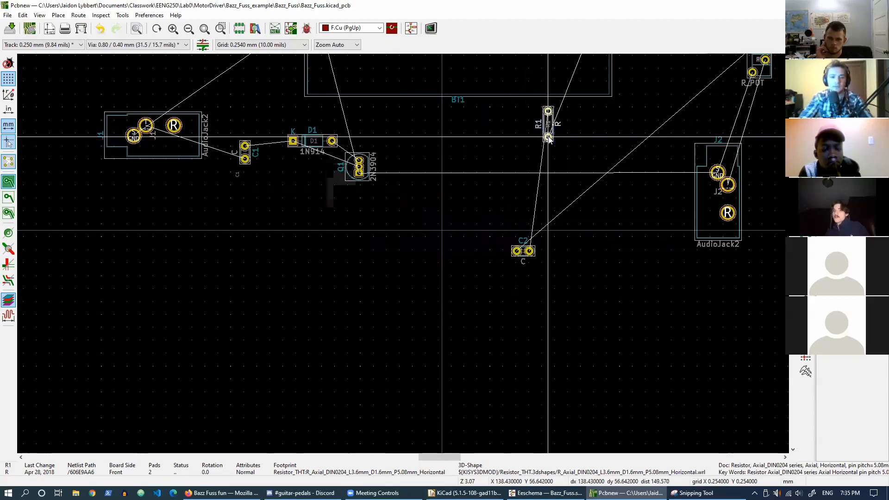
key("r")
key("r")
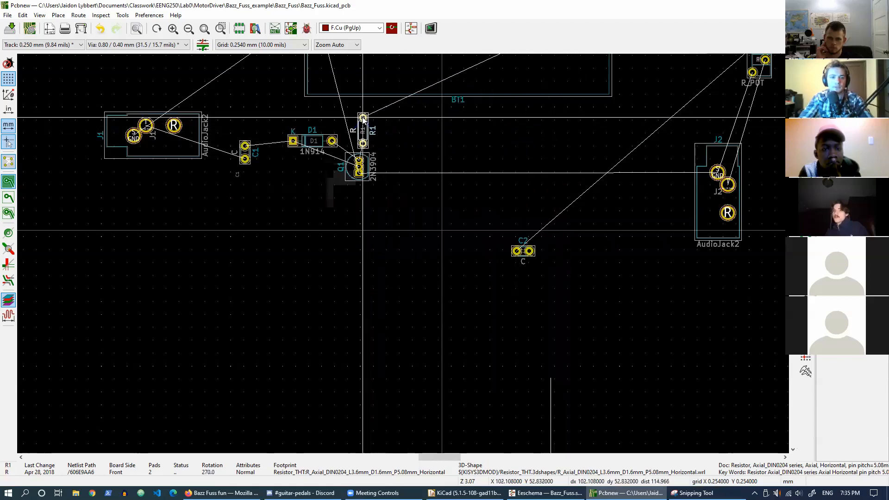
left_click(361, 117)
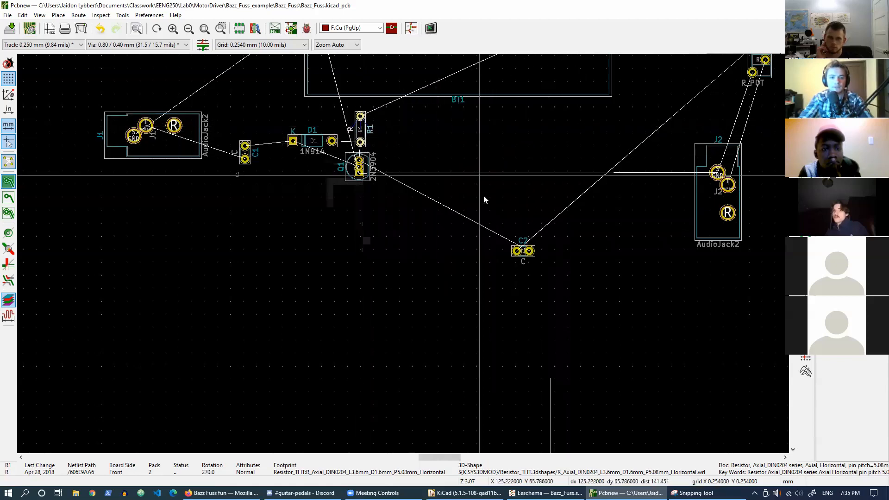
Rotate capacitor C2 by 180° and place it just right of transistor Q1.
left_click_drag(495, 227, 550, 274)
key("m")
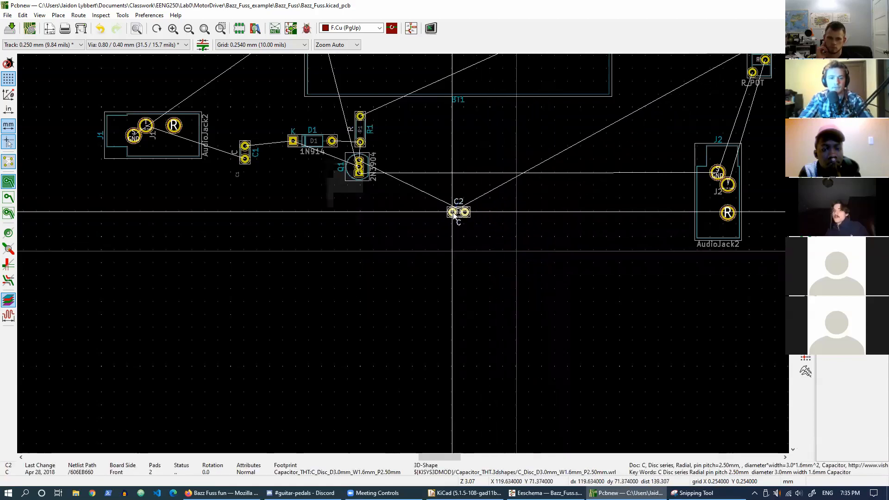
key("r")
key("r")
left_click(415, 163)
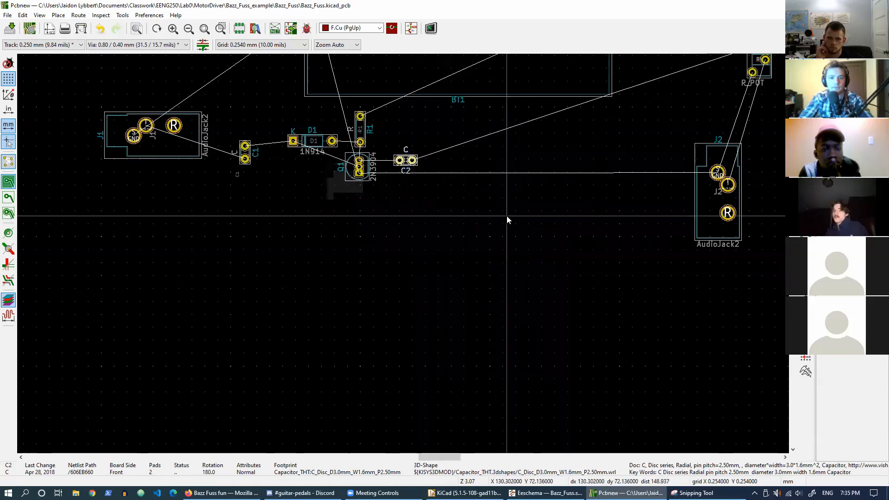
Select all the footprints and move them together down and to the right on the sheet.
scroll(402, 256, "down", 4)
scroll(403, 255, "up", 2)
left_click_drag(213, 135, 541, 326)
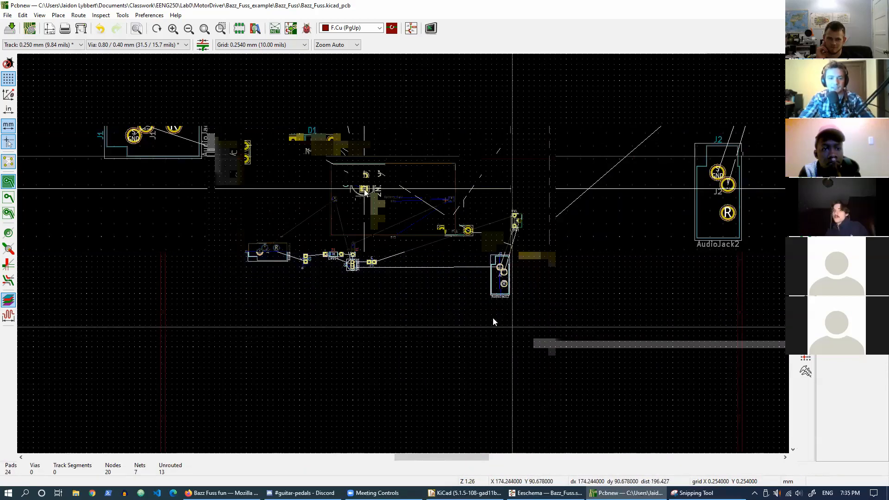
key("m")
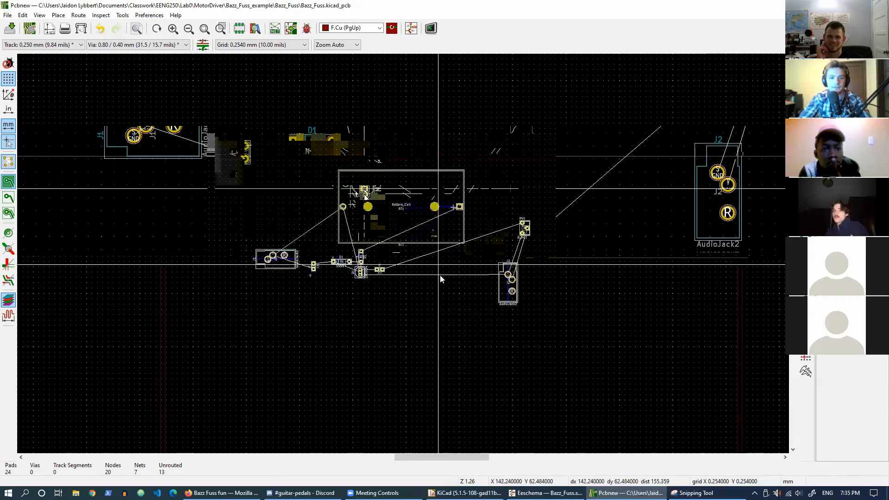
left_click(527, 361)
Rotate audio jack J2 by 90° and place it below potentiometer RV1.
scroll(587, 278, "down", 1)
middle_click_drag(403, 253, 473, 196)
scroll(417, 241, "up", 5)
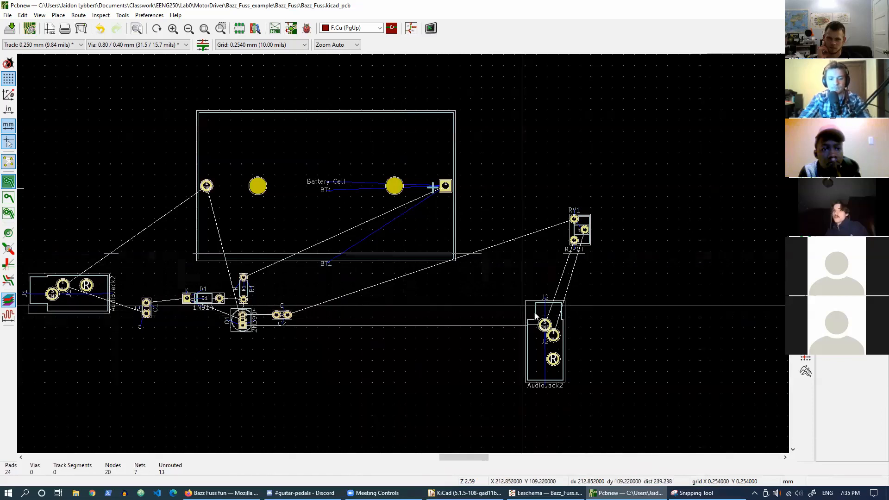
left_click(547, 341)
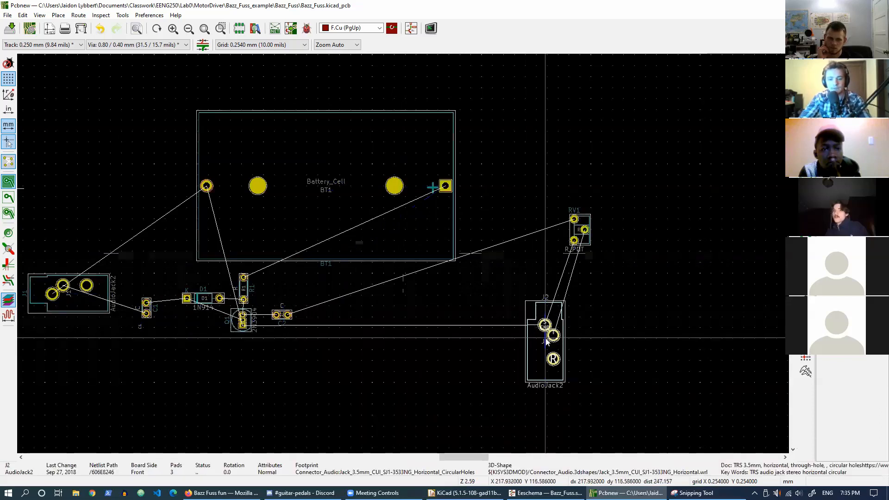
key("m")
key("r")
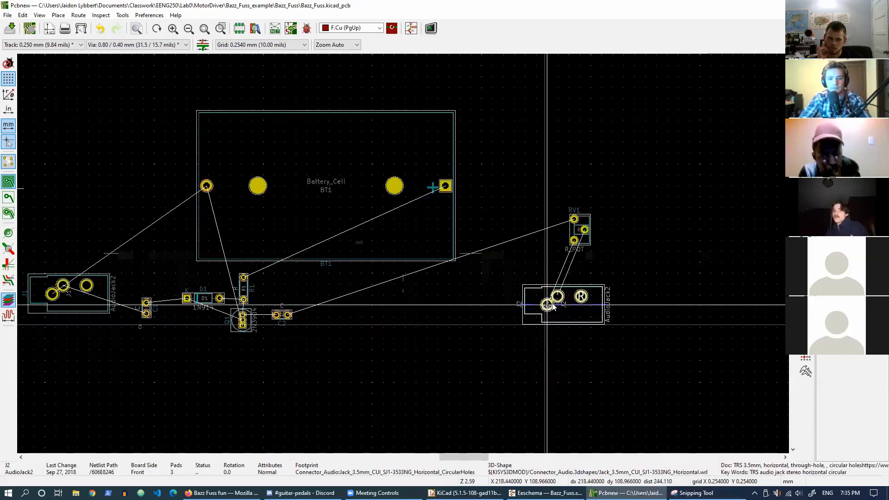
left_click(566, 306)
Move potentiometer RV1 and audio jack J2 together to beneath the right end of battery holder BT1.
left_click(579, 235)
key("m")
left_click(566, 230)
left_click_drag(543, 190, 601, 250)
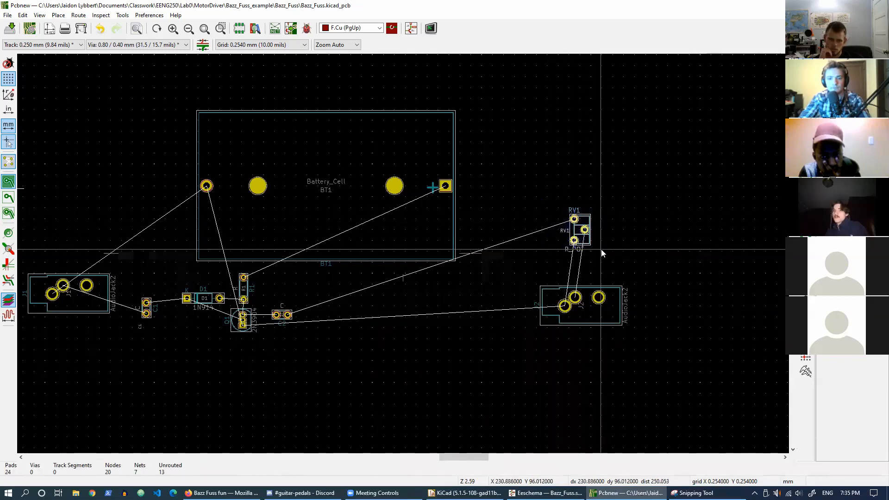
left_click_drag(574, 219, 602, 235)
left_click_drag(528, 272, 584, 309)
left_click_drag(492, 195, 643, 345)
key("m")
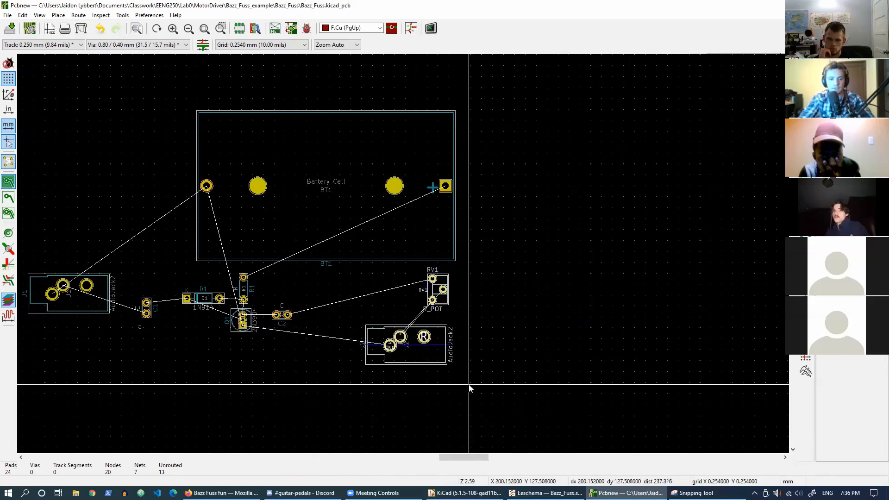
left_click(473, 383)
scroll(403, 253, "down", 1)
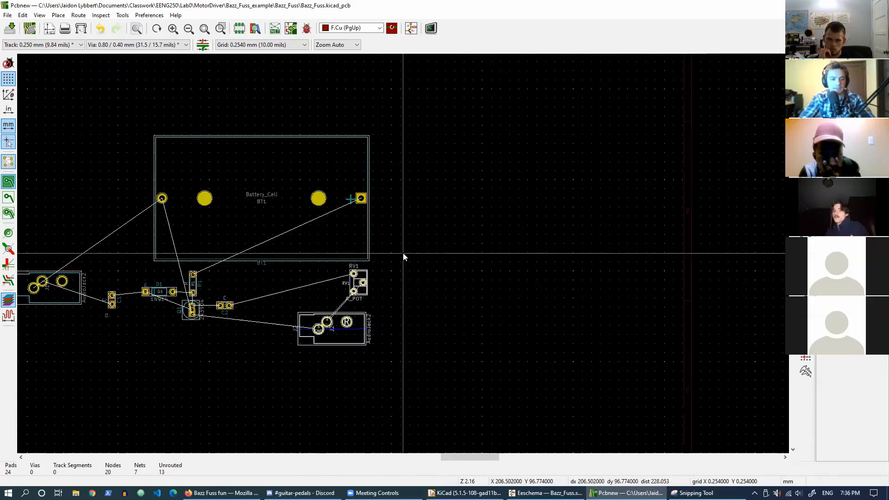
scroll(403, 253, "up", 1)
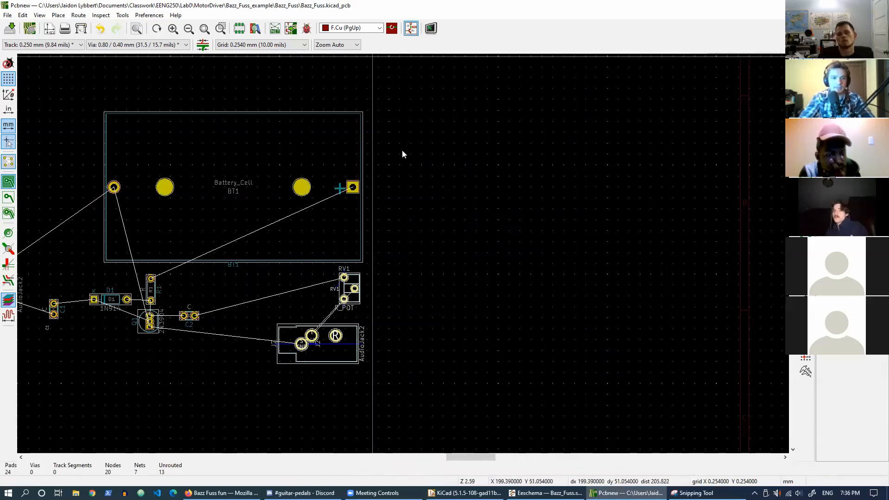
Move the group of J1, C1, D1, R1, Q1 and C2 closer to J2 beneath the battery cell.
middle_click_drag(399, 238, 580, 229)
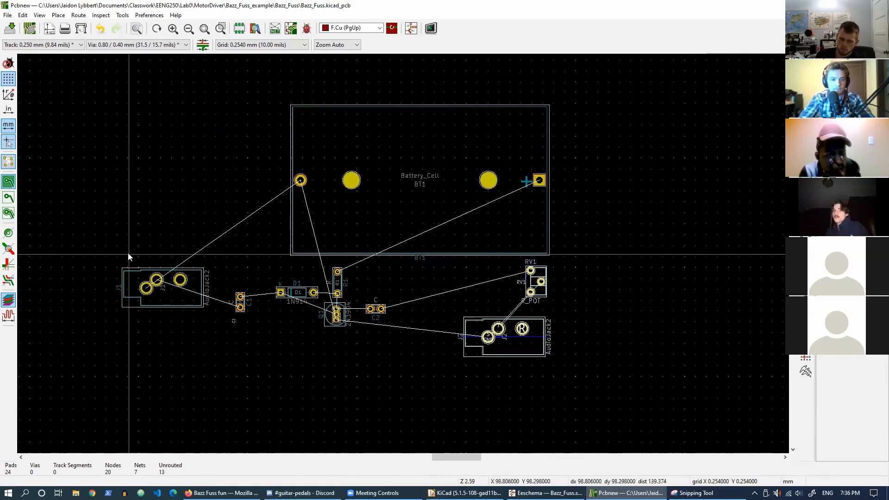
left_click_drag(105, 253, 394, 362)
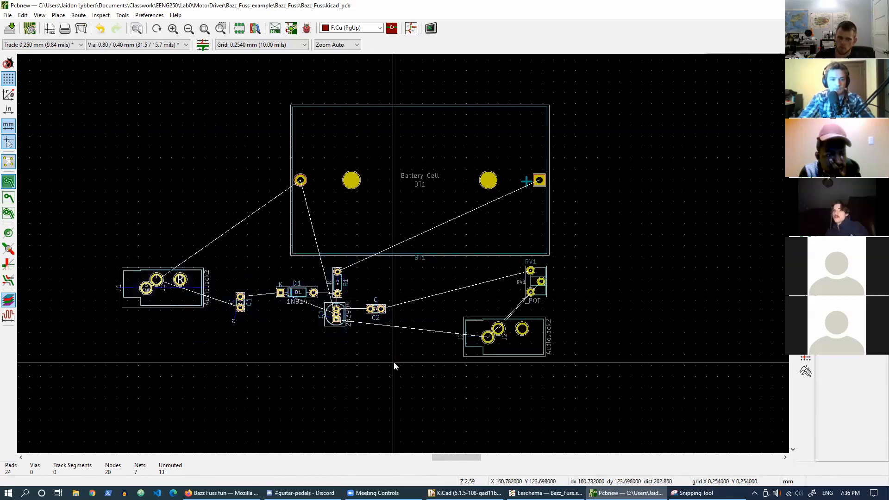
key("m")
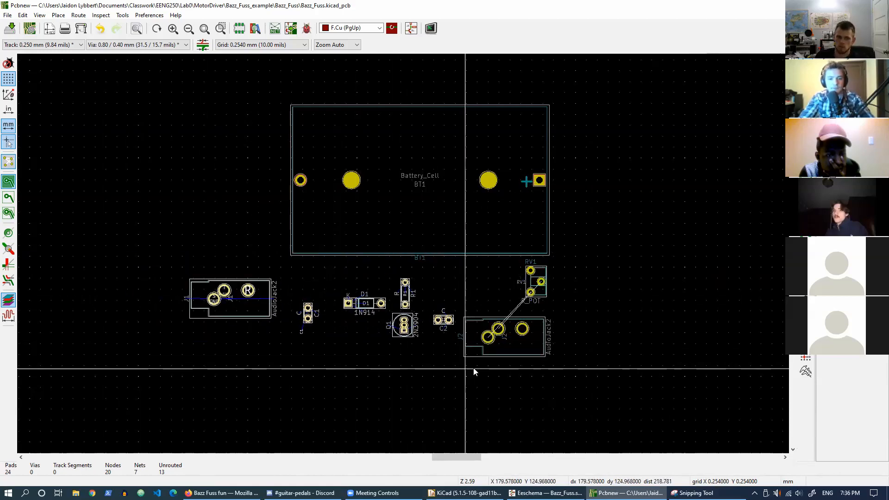
left_click(478, 367)
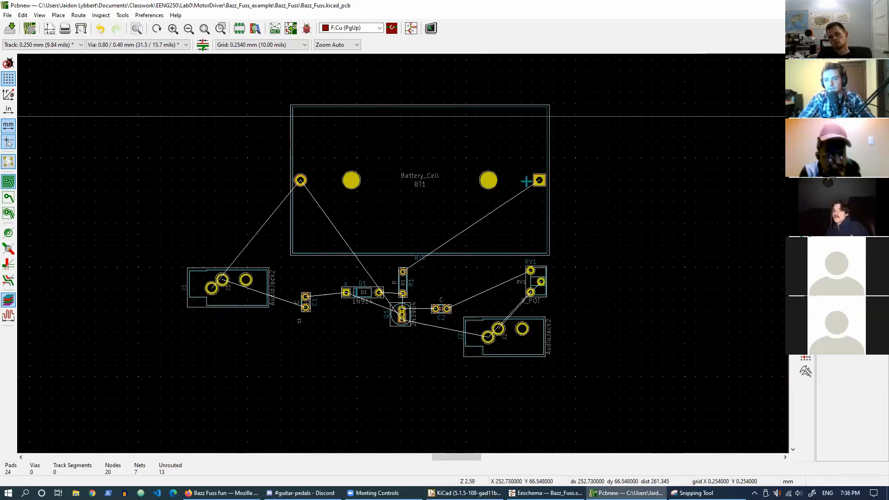
Start a copper zone beyond the layout's upper-left corner, assigned to the GND net on the B.Cu layer.
key("x")
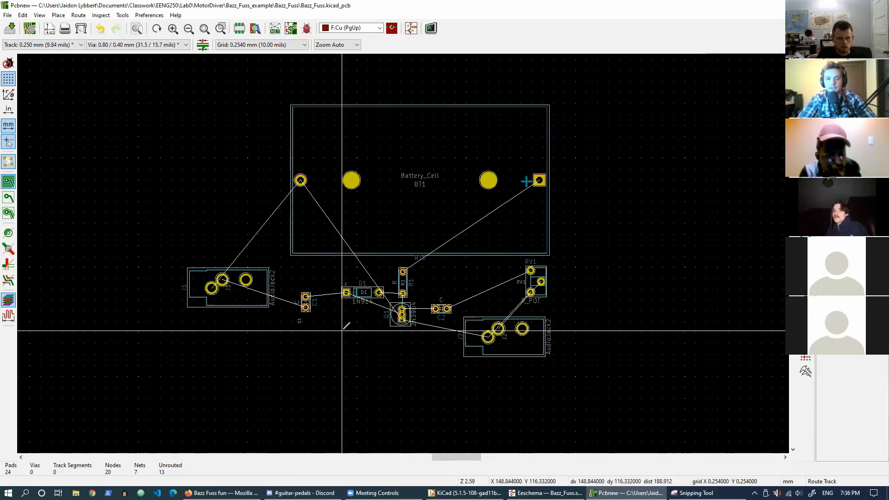
key("Escape")
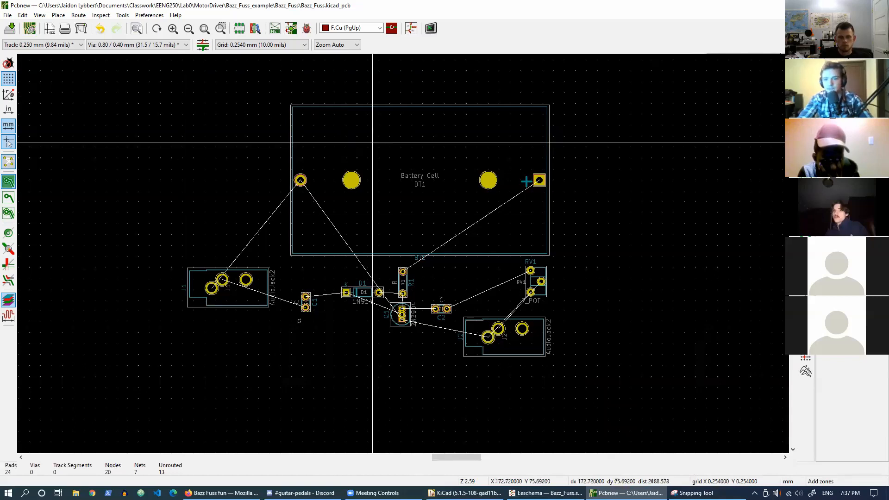
left_click(181, 100)
left_click(374, 154)
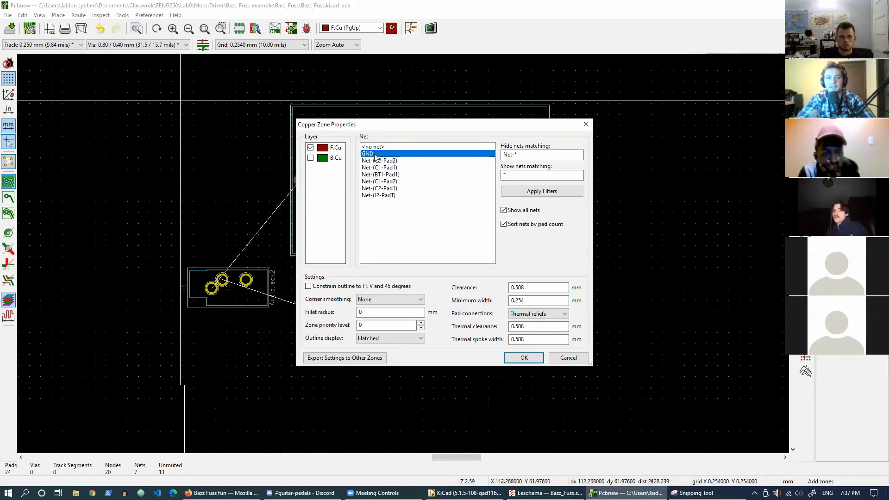
left_click(342, 159)
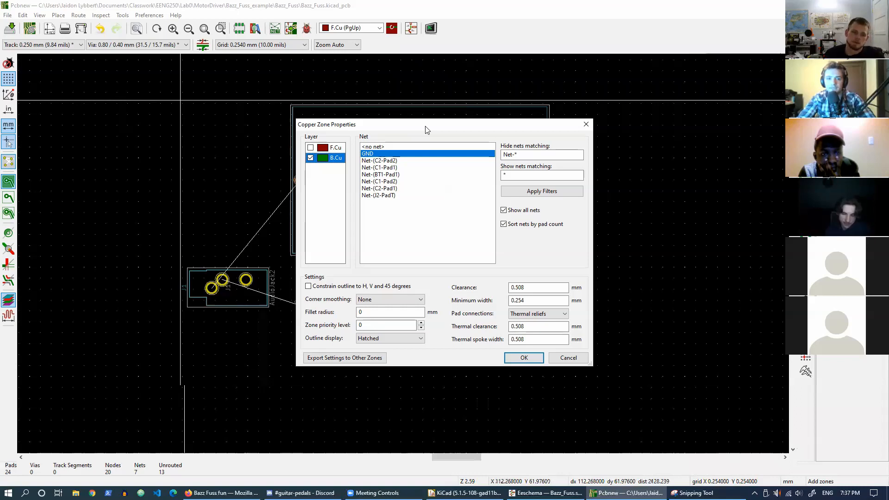
left_click_drag(490, 120, 563, 111)
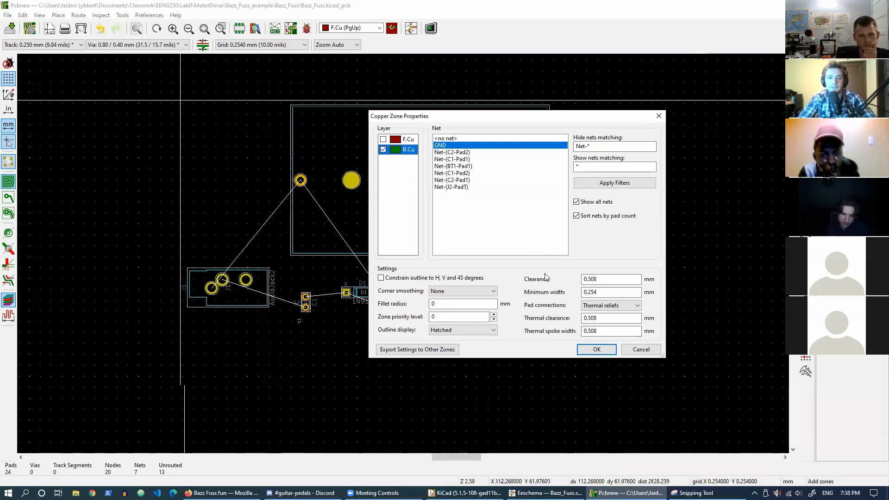
left_click(596, 350)
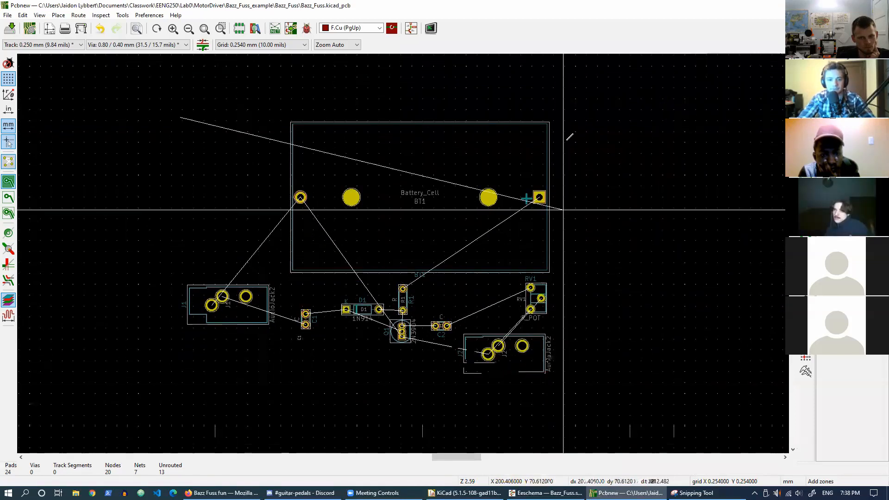
Draw a rectangular zone outline around all the components and close it to create the filled ground plane.
left_click(555, 117)
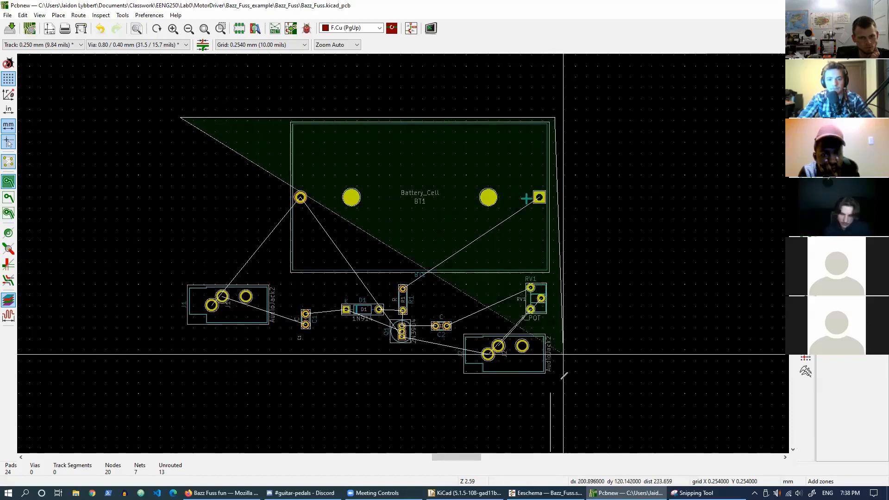
left_click(555, 381)
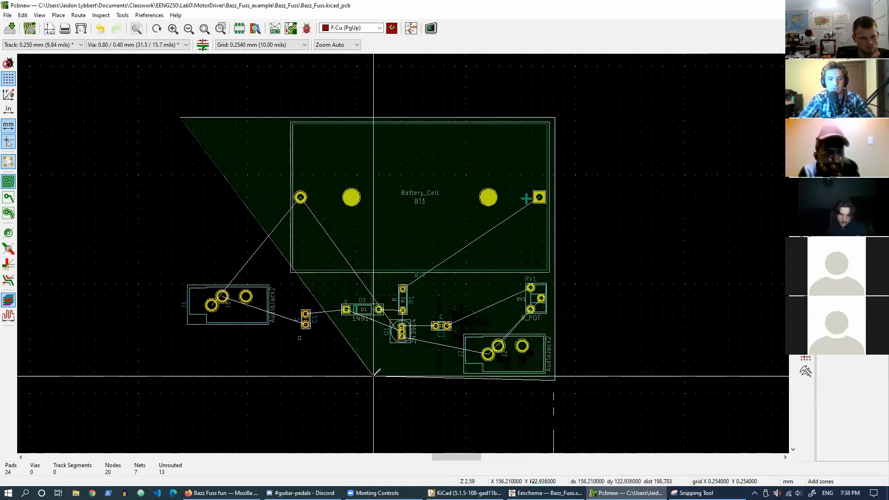
left_click(179, 380)
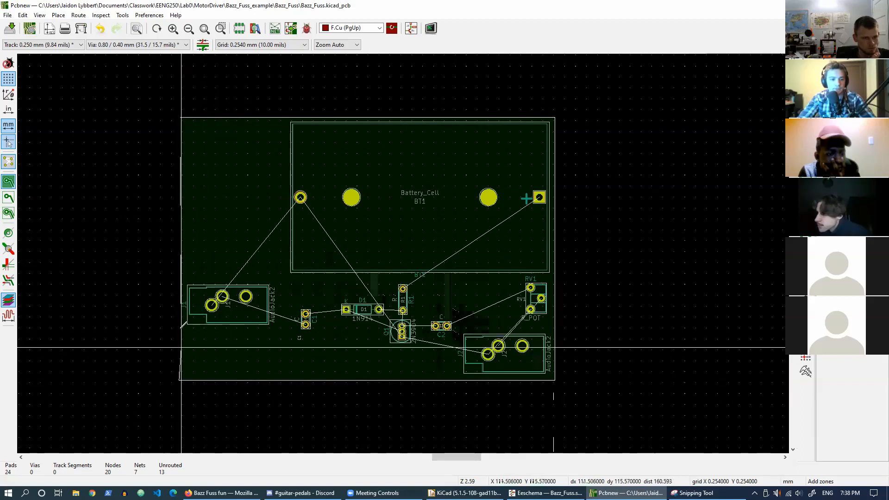
left_click(182, 118)
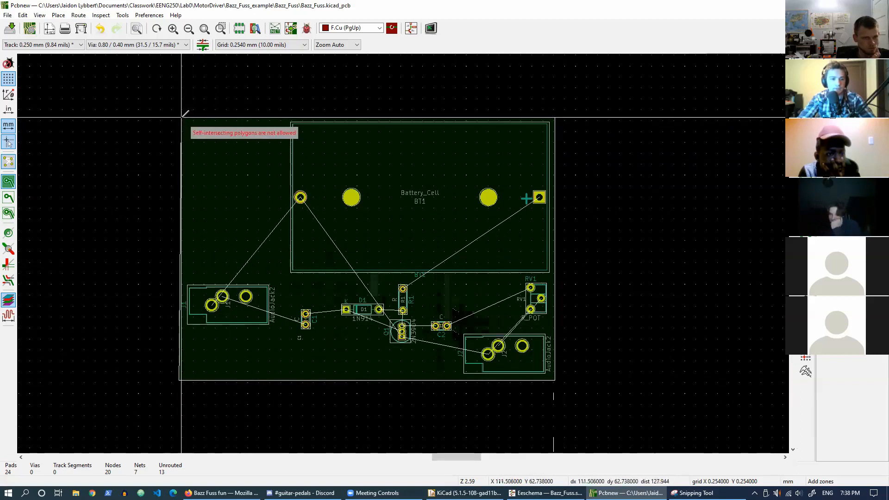
left_click(182, 116)
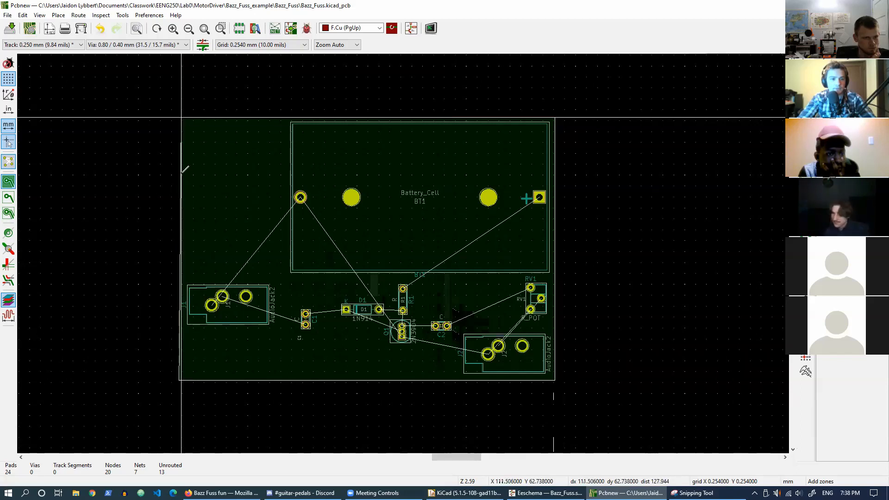
right_click(182, 213)
left_click(220, 241)
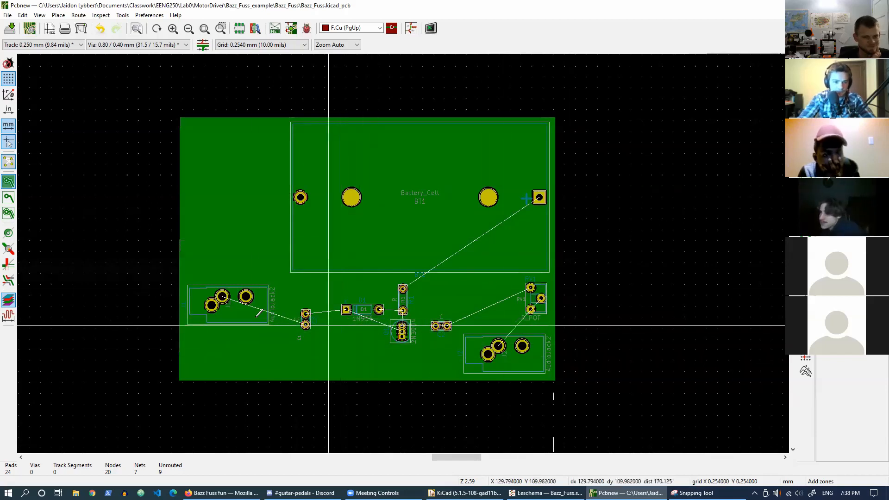
Route an F.Cu track from the T pad of audio jack J1 to pad 2 of C1.
scroll(212, 306, "up", 5)
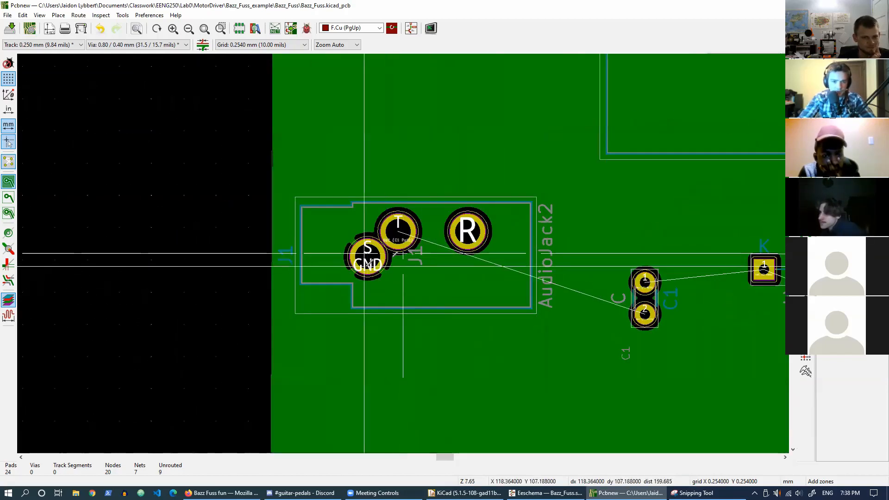
scroll(368, 264, "up", 5)
scroll(423, 264, "down", 5)
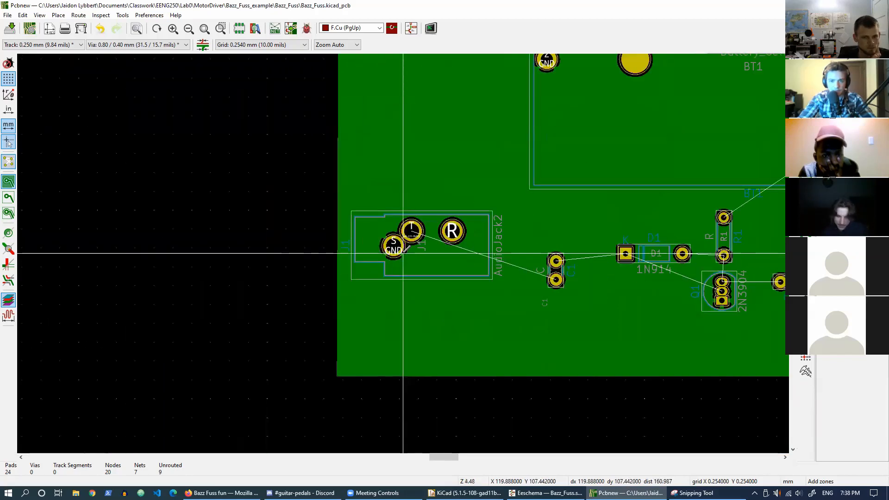
scroll(406, 250, "down", 2)
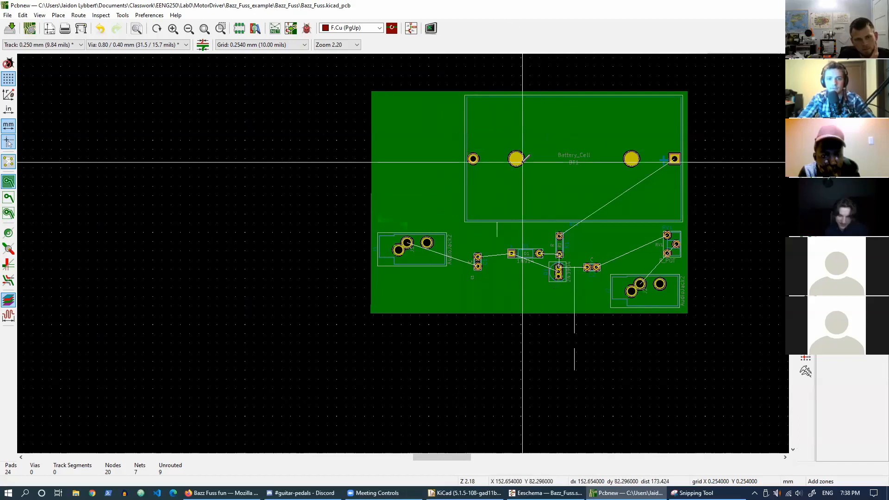
middle_click_drag(493, 341, 372, 350)
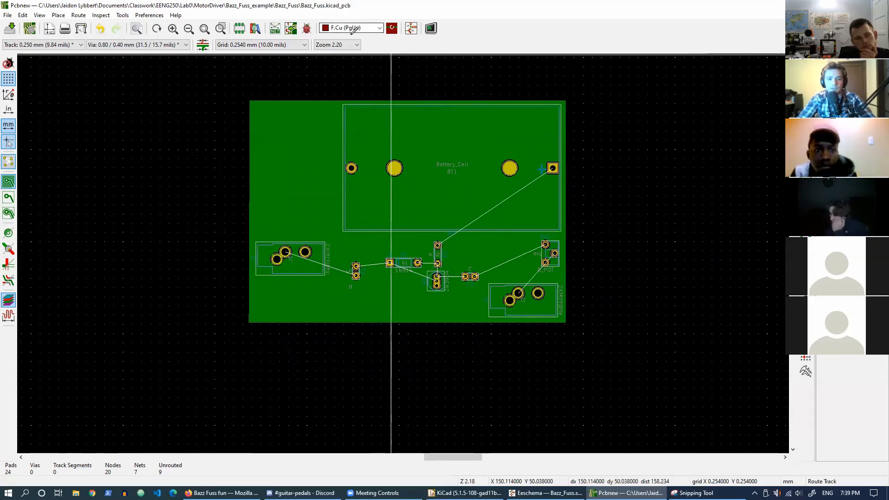
key("x")
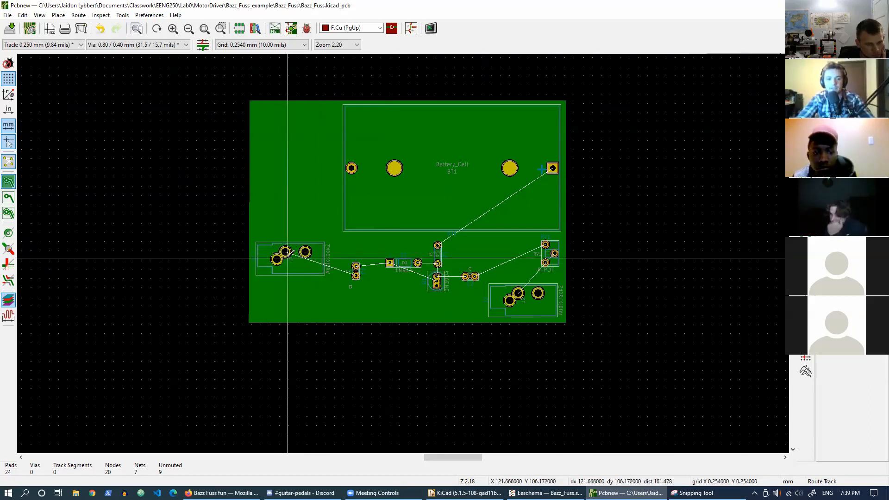
left_click(286, 252)
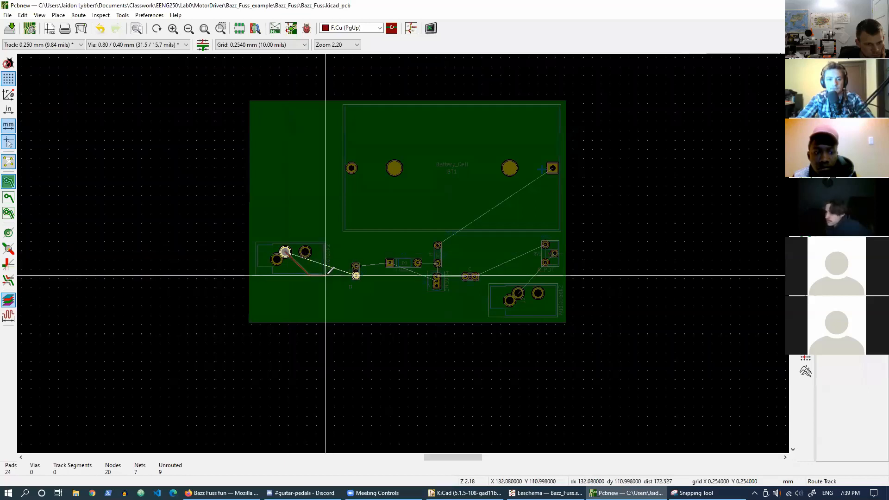
left_click(356, 276)
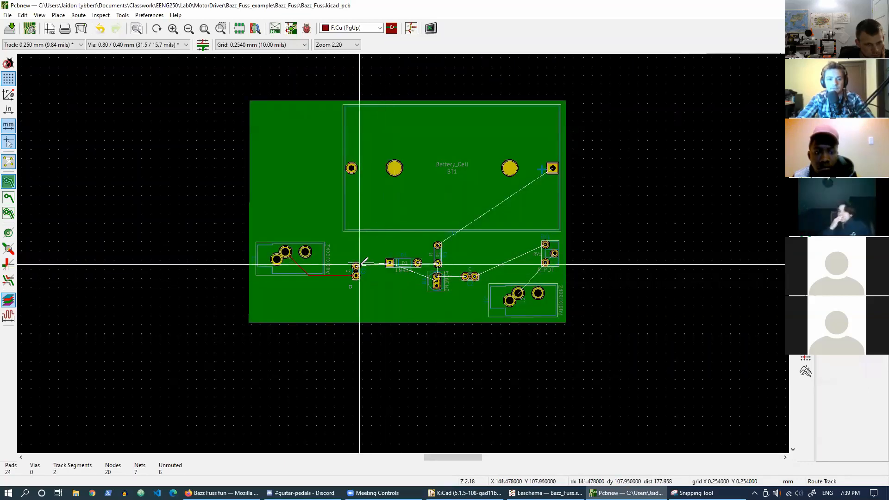
Route F.Cu tracks from C1 pad 1 to D1 pad 1 and from there to Q1 pad 2.
left_click(356, 266)
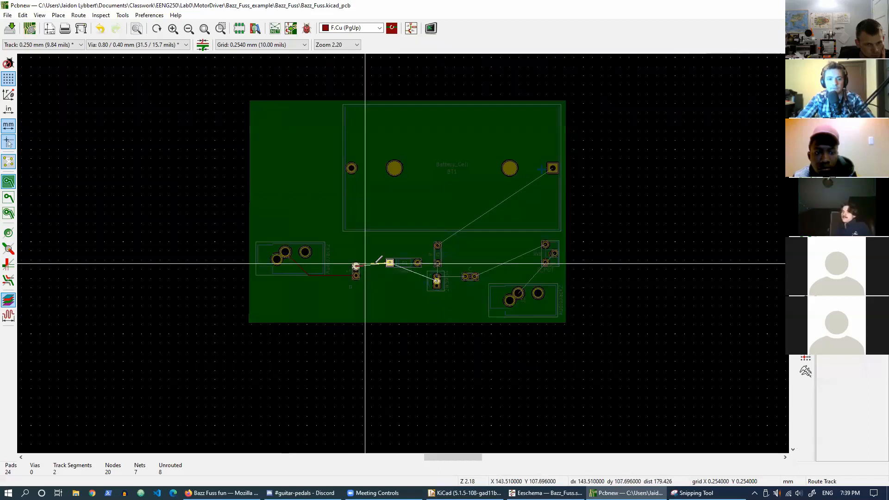
left_click(389, 262)
left_click(390, 262)
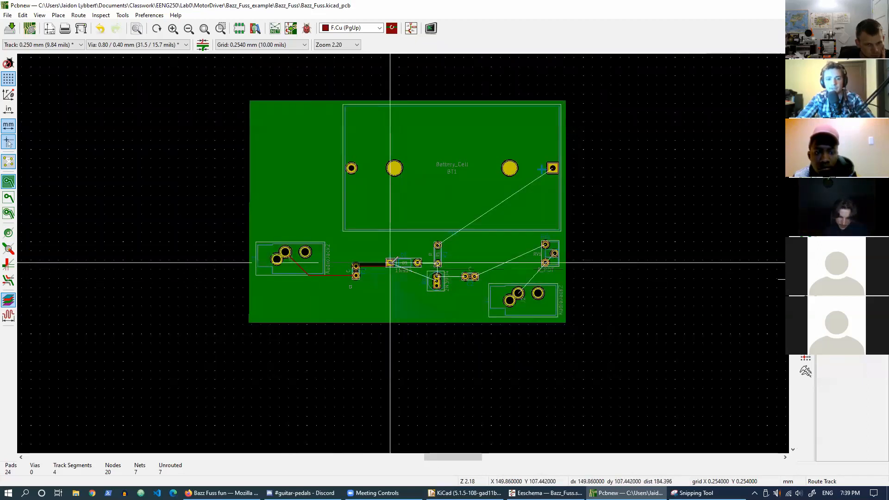
left_click(390, 263)
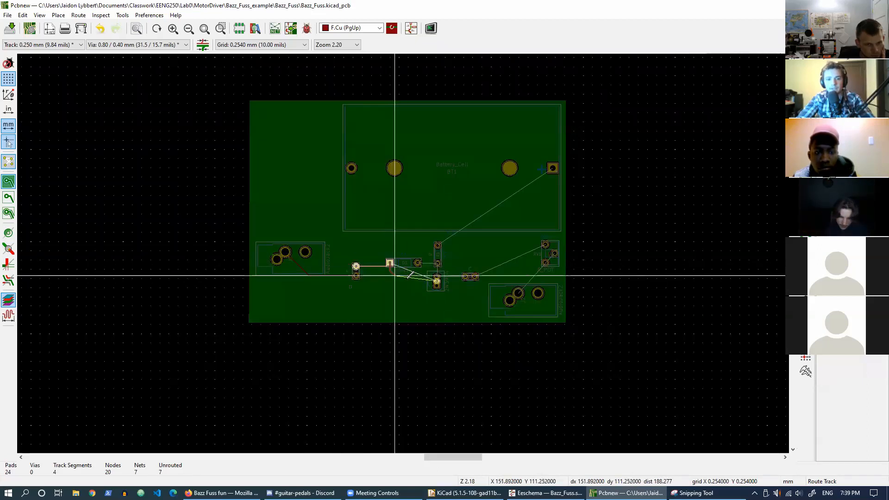
left_click(437, 279)
Route F.Cu tracks from D1 pad 2 to R1 pad 2 and from there to Q1 pad 3.
scroll(401, 260, "up", 3)
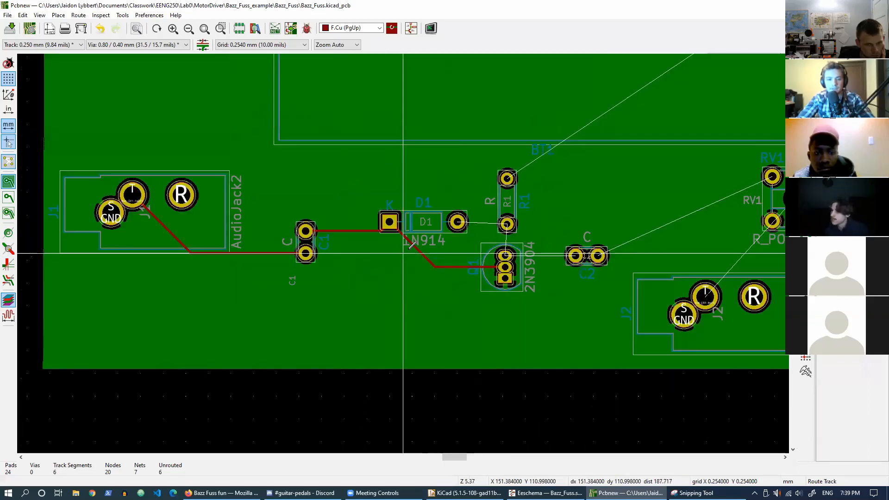
scroll(413, 244, "up", 6)
scroll(326, 212, "down", 2)
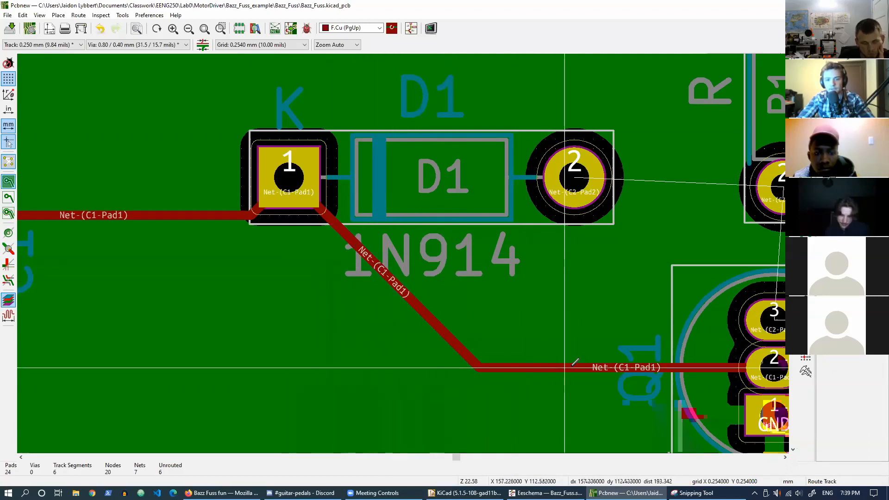
scroll(575, 361, "down", 2)
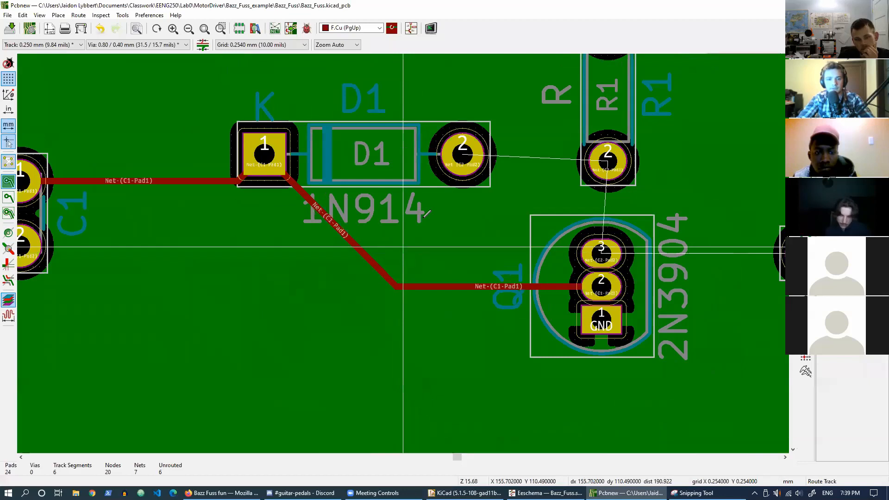
scroll(190, 324, "down", 1)
left_click(415, 183)
left_click(533, 186)
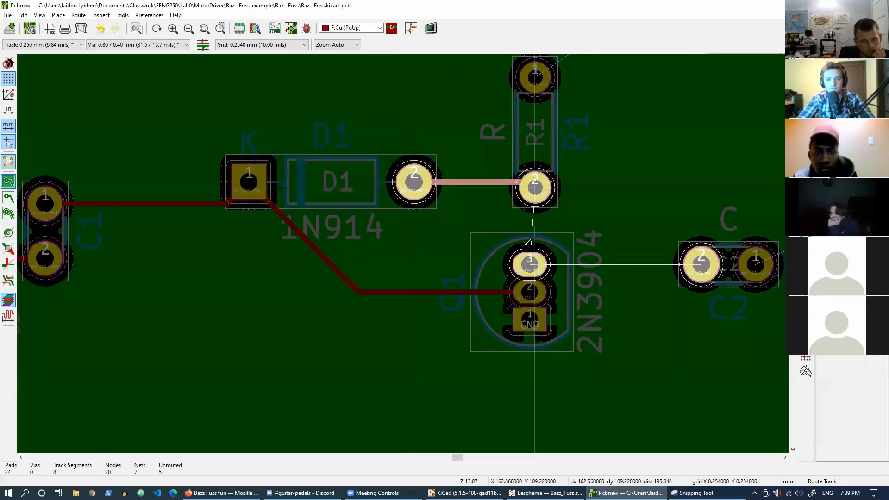
left_click(530, 262)
Route an F.Cu track from Q1 pad 3 to C2 pad 2.
middle_click_drag(574, 287, 377, 277)
left_click(333, 255)
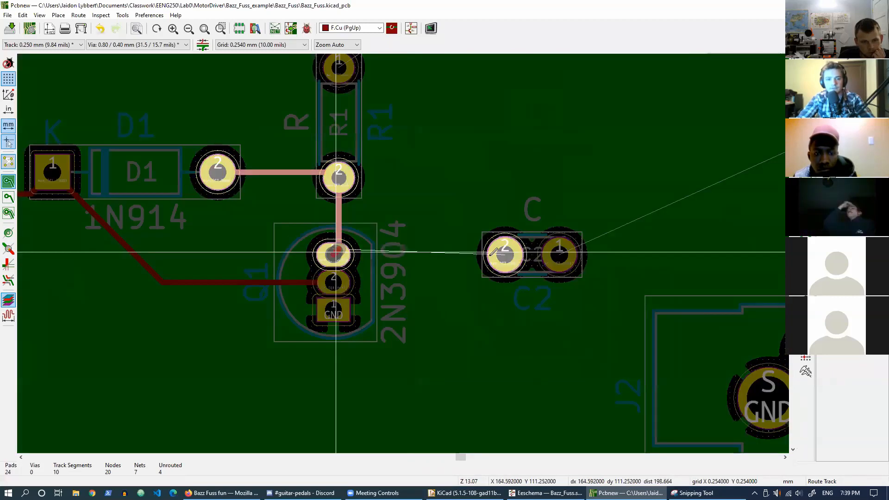
left_click(505, 253)
Route an F.Cu track from the T pad of audio jack J2 to the middle pad of potentiometer RV1.
scroll(350, 343, "down", 5)
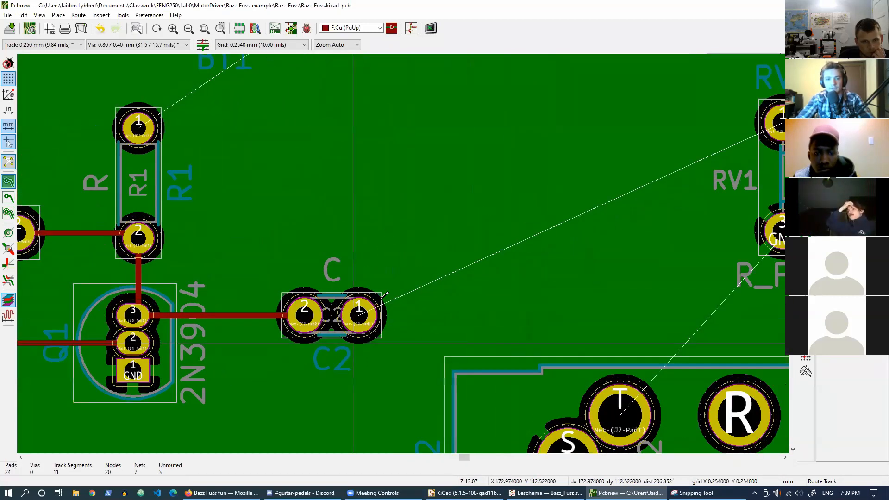
scroll(470, 290, "up", 2)
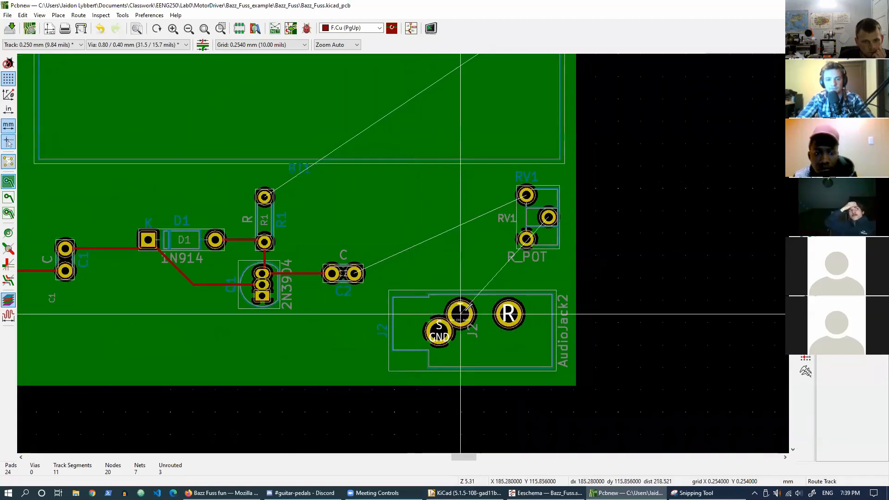
left_click(470, 306)
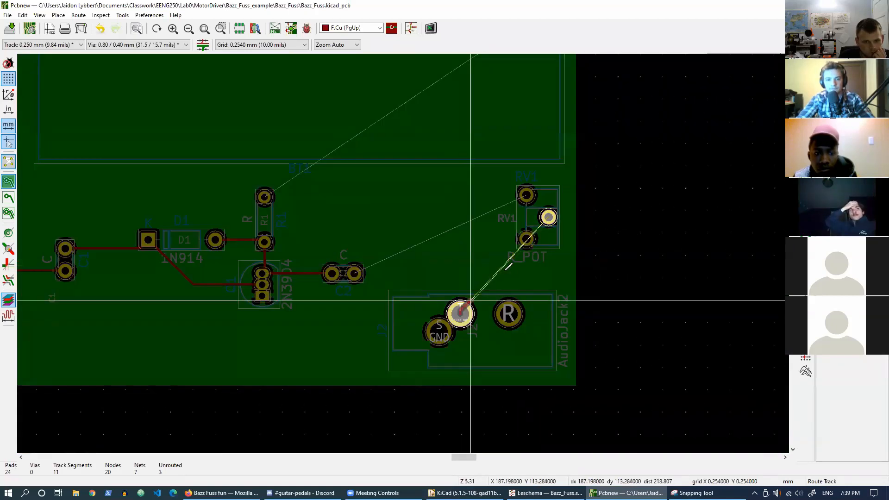
left_click(549, 218)
Route F.Cu tracks from RV1's upper pad to C2 pad 1 and from R1 pad 1 to pad 1 of battery cell BT1.
left_click(527, 195)
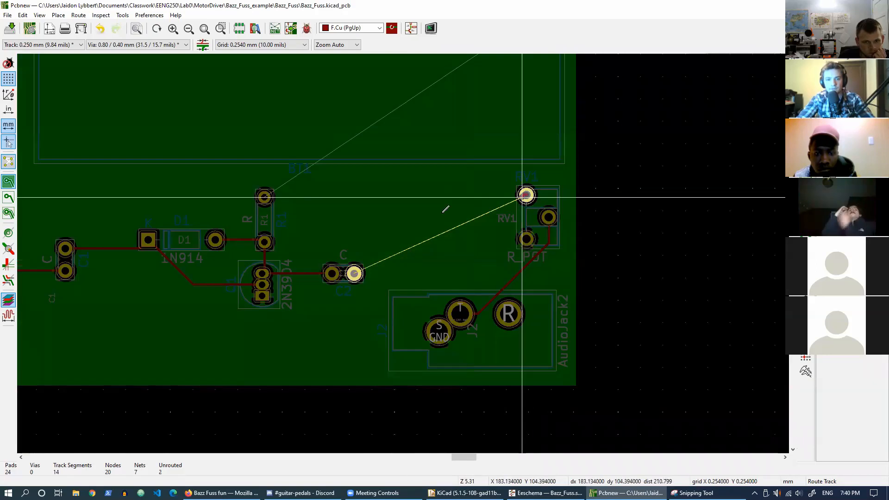
left_click(354, 274)
middle_click_drag(350, 244, 389, 372)
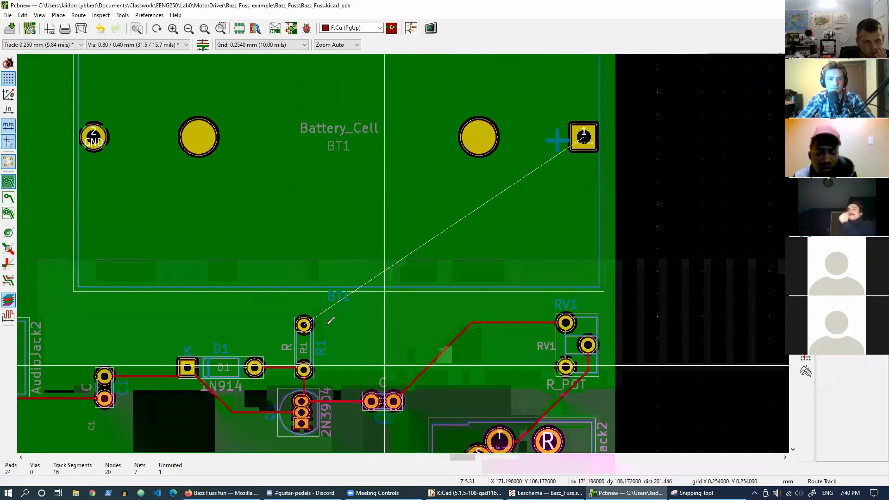
left_click(303, 325)
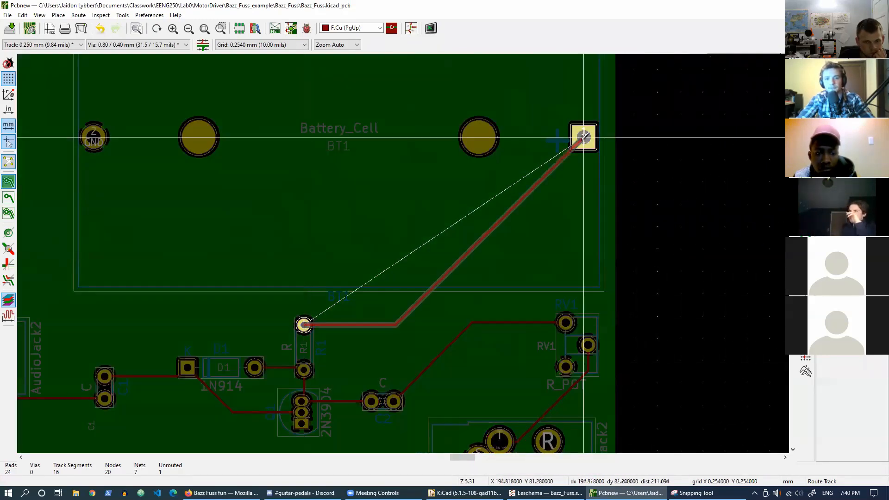
left_click(583, 136)
Examine the routed tracks across the whole board, including a close look at the connections around J1 and C1.
scroll(314, 264, "down", 6)
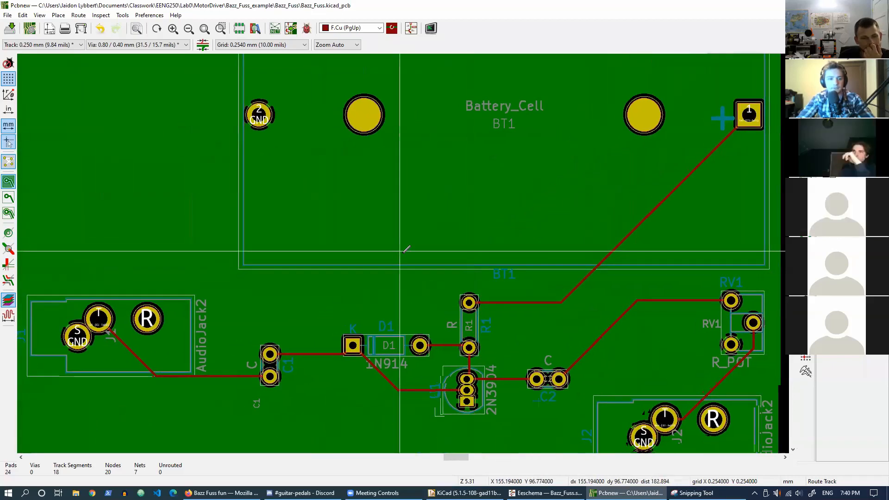
scroll(407, 250, "up", 4)
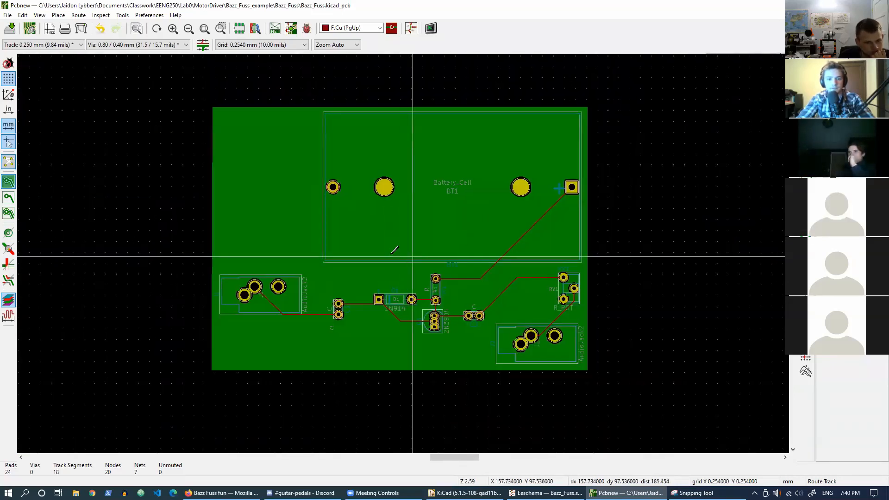
middle_click_drag(404, 241, 380, 252)
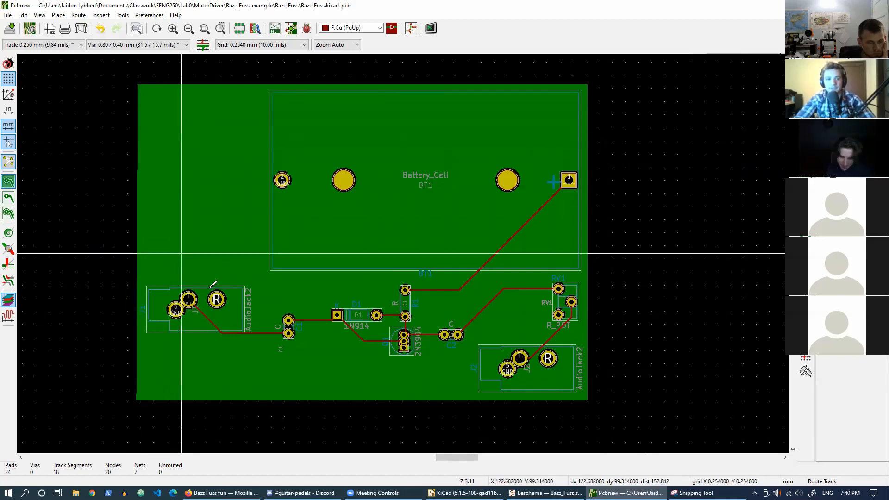
scroll(245, 324, "up", 1)
scroll(444, 268, "up", 3)
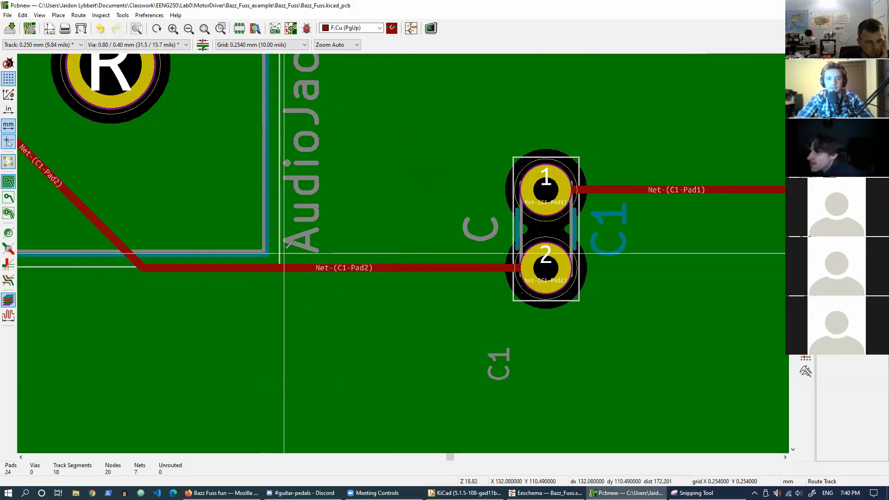
scroll(288, 247, "down", 10)
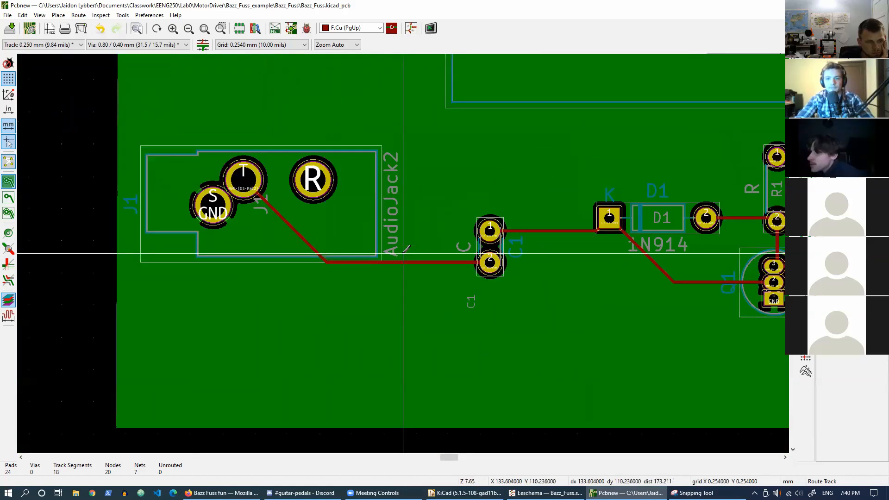
scroll(397, 249, "up", 5)
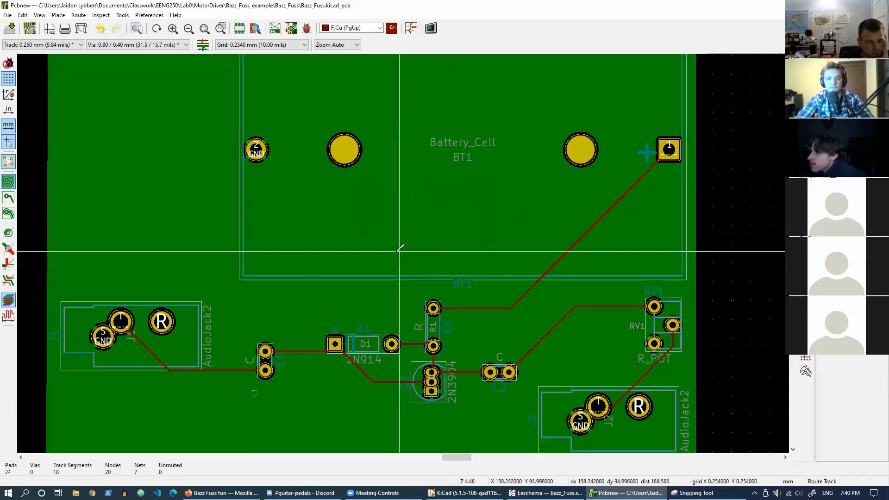
scroll(400, 248, "down", 3)
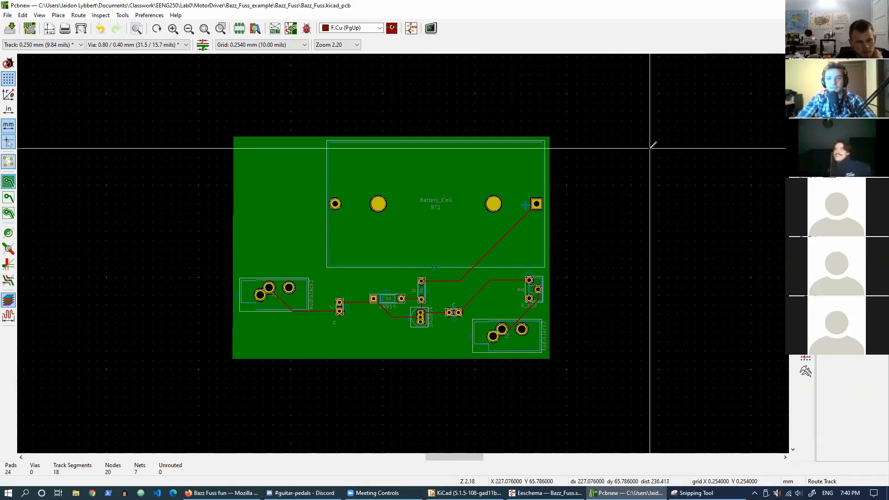
Start a copper zone on F.Cu assigned to the GND net at the board's upper-left corner.
left_click(806, 166)
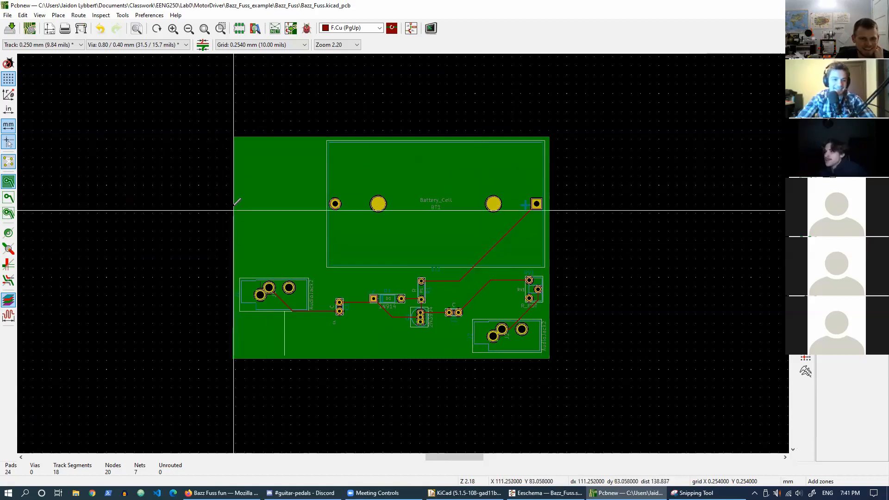
scroll(227, 232, "up", 5)
scroll(406, 249, "down", 3)
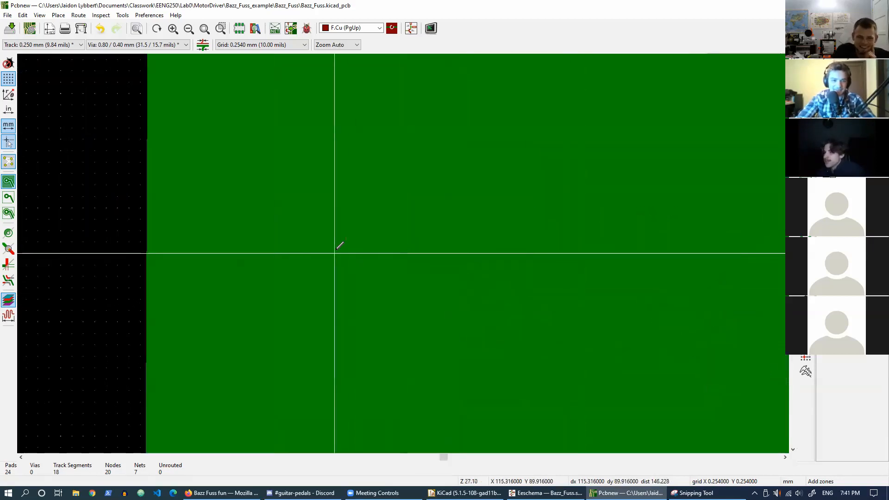
scroll(407, 249, "down", 4)
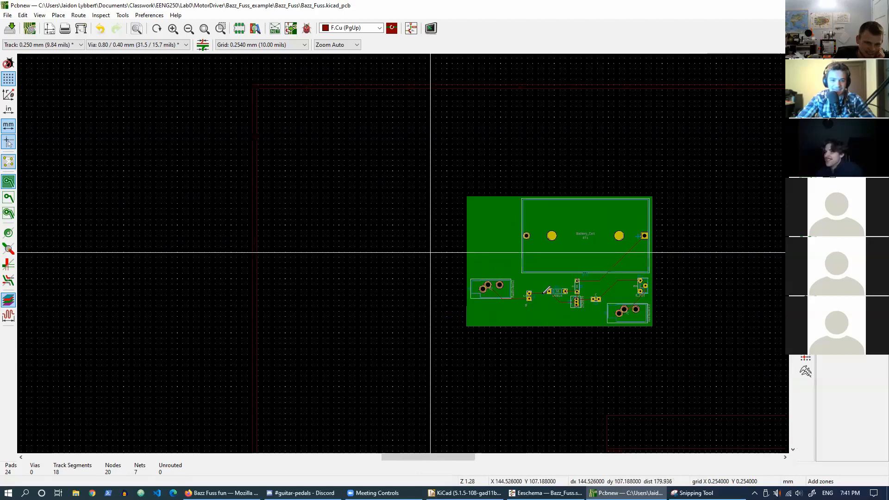
scroll(649, 276, "up", 4)
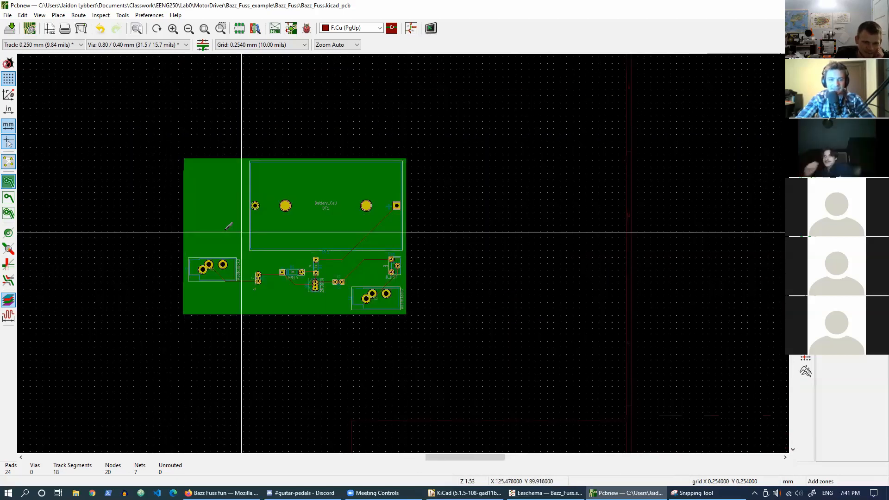
scroll(407, 249, "up", 3)
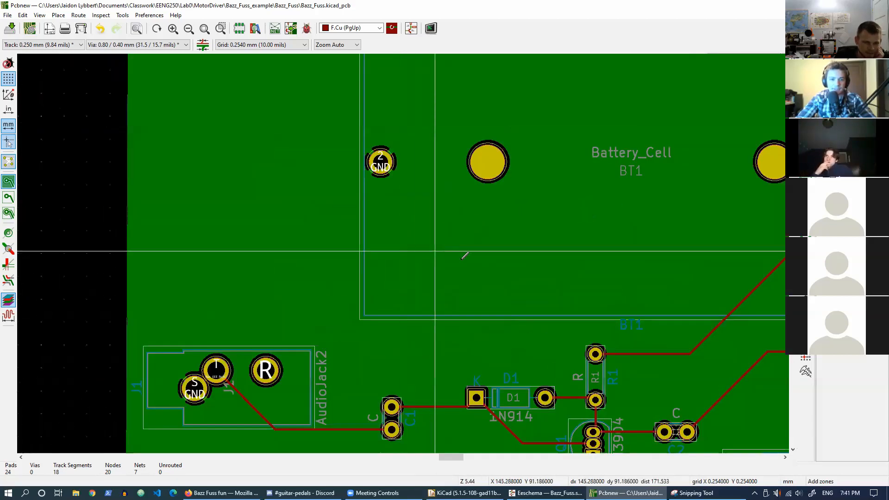
scroll(407, 249, "down", 3)
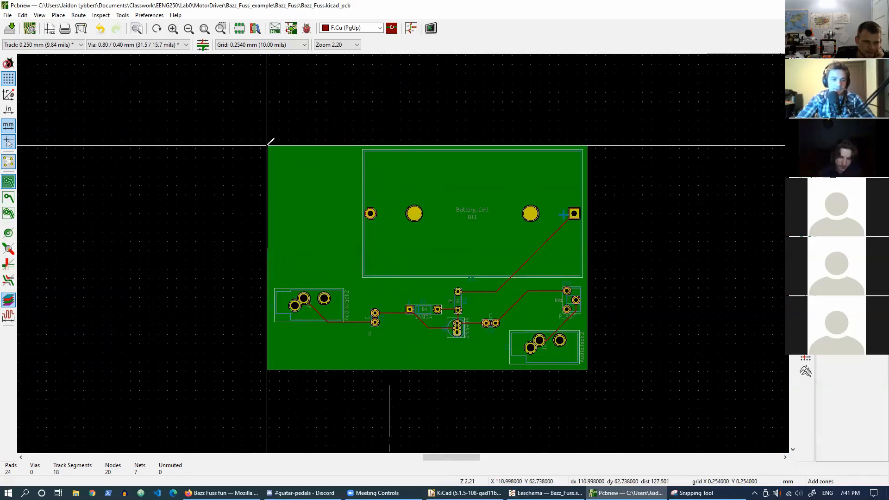
left_click(308, 149)
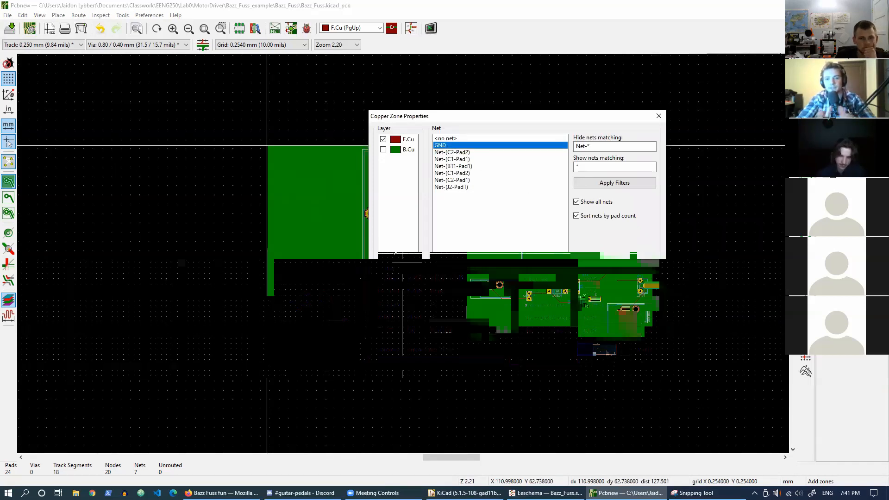
key("Return")
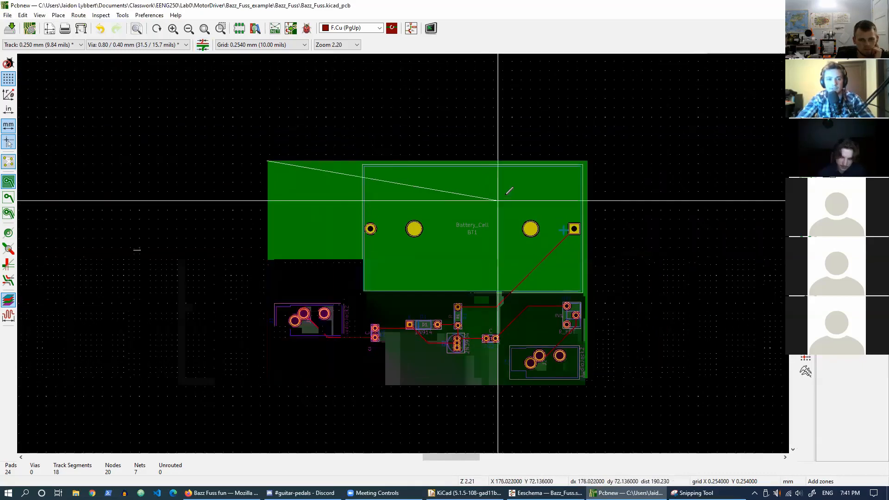
Outline the F.Cu ground zone around the board's remaining corners and close the zone outline.
left_click(588, 161)
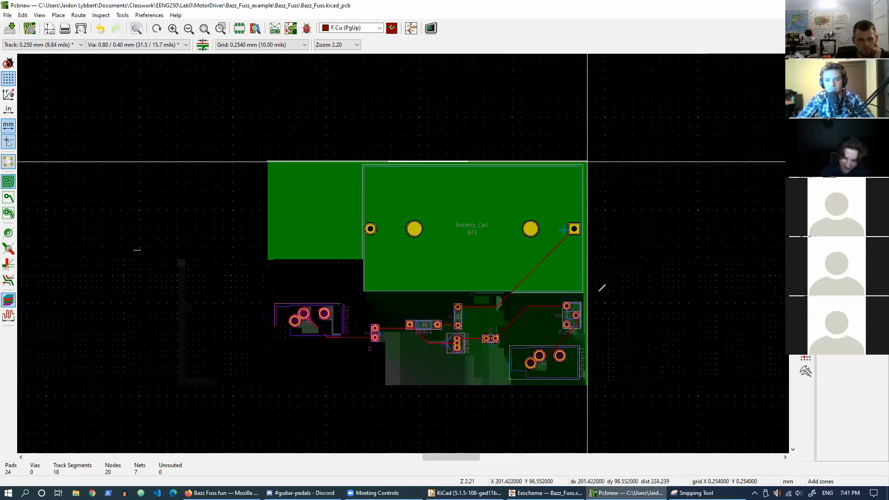
left_click(588, 386)
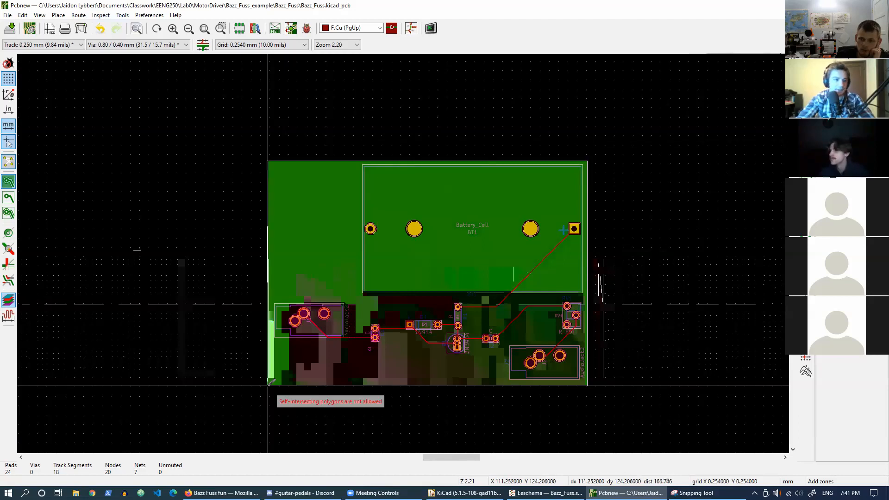
right_click(268, 383)
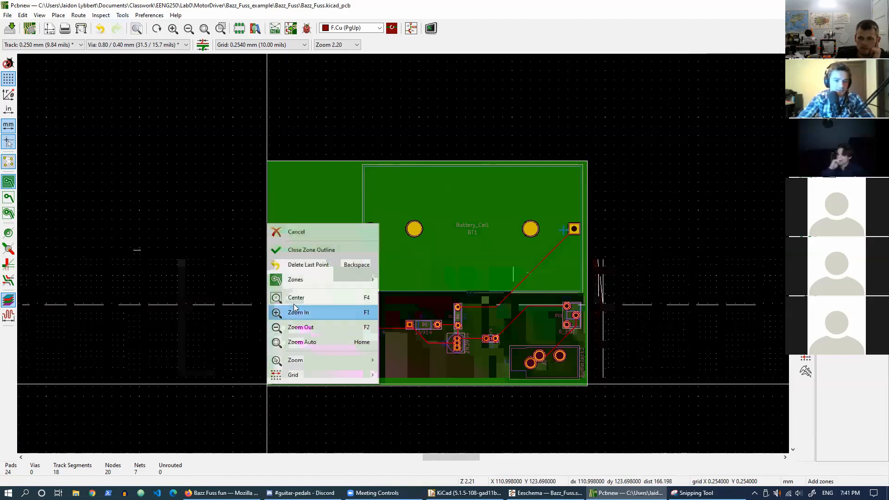
left_click(304, 252)
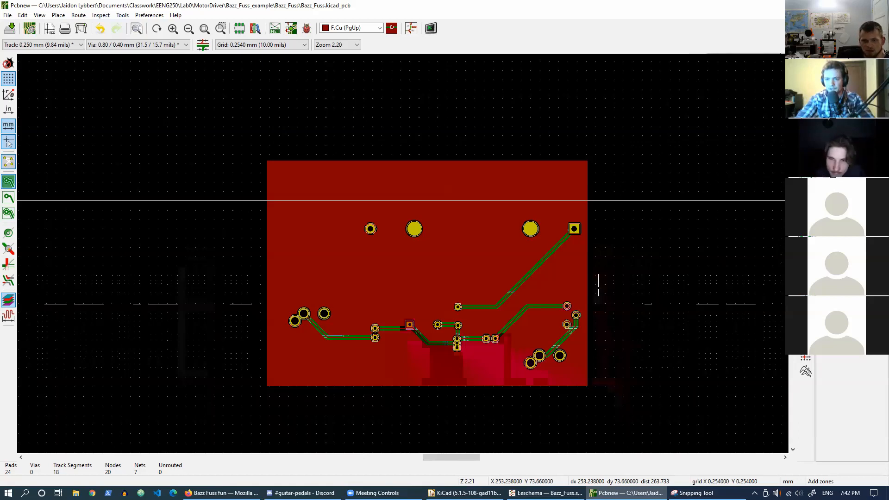
Draw a rectangle of graphic lines about 87 by 61 mm on Dwgs.User along the edges of the copper zone.
left_click(806, 201)
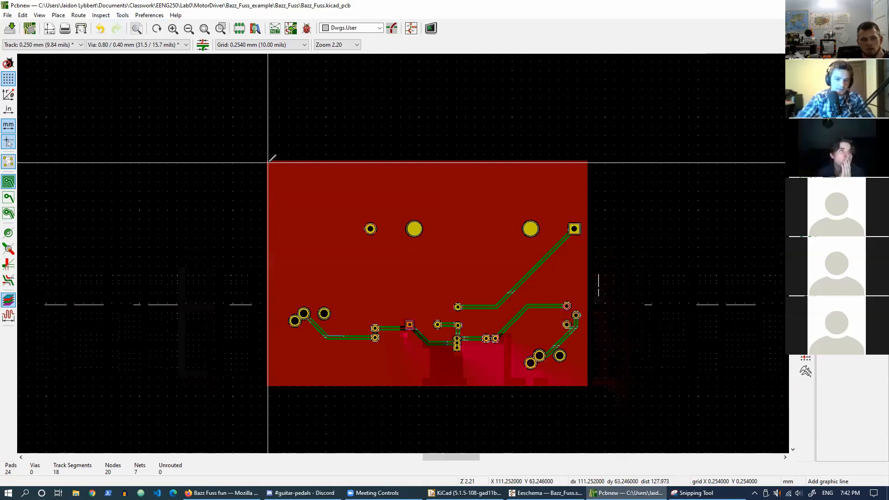
left_click(268, 162)
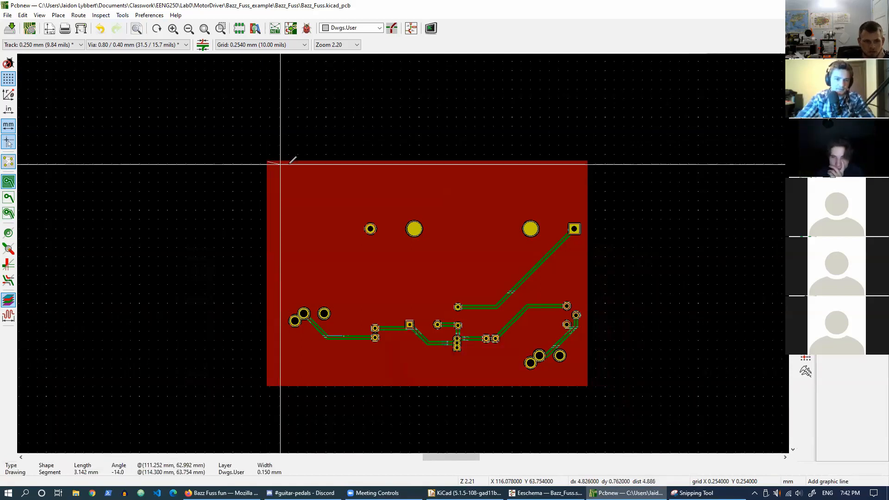
left_click(586, 162)
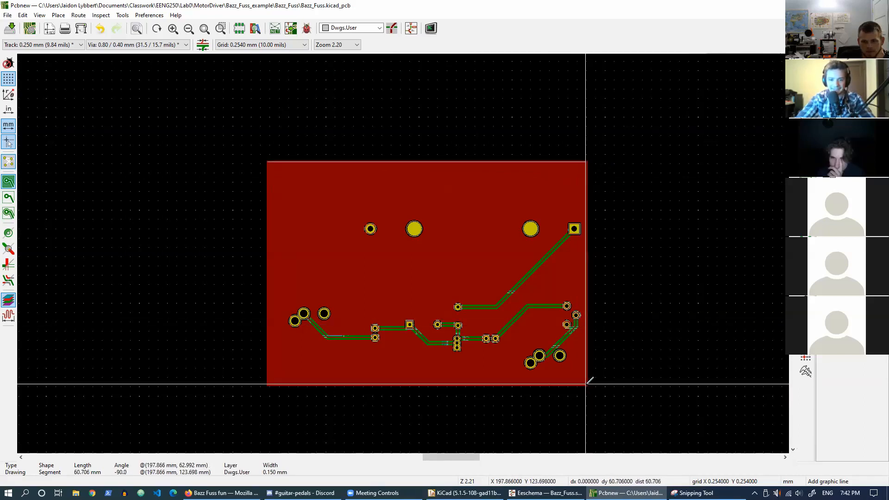
left_click(586, 384)
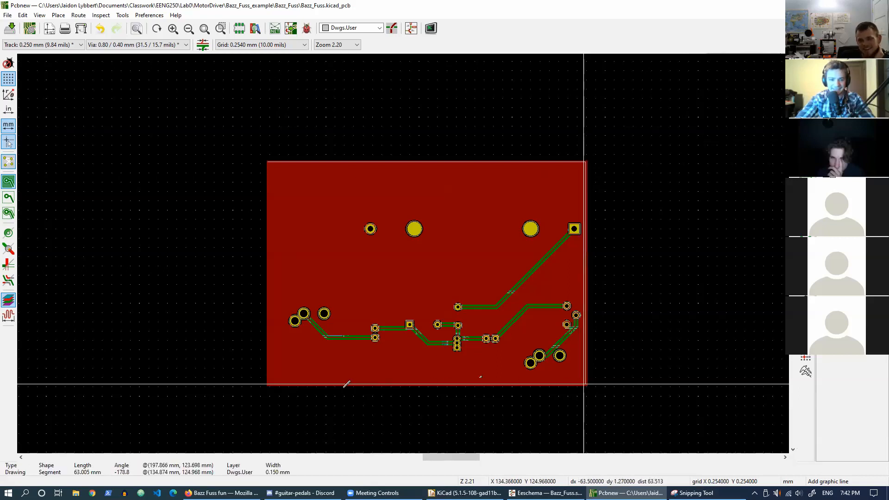
left_click(269, 384)
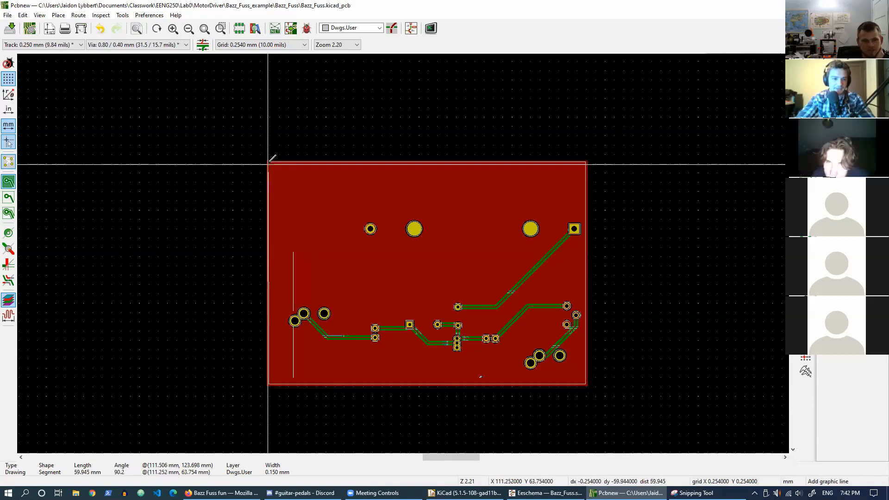
left_click(268, 162)
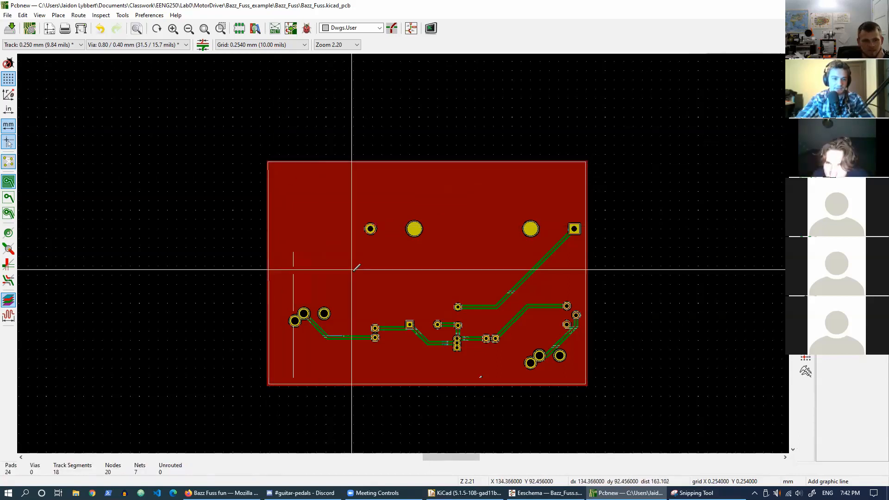
key("Escape")
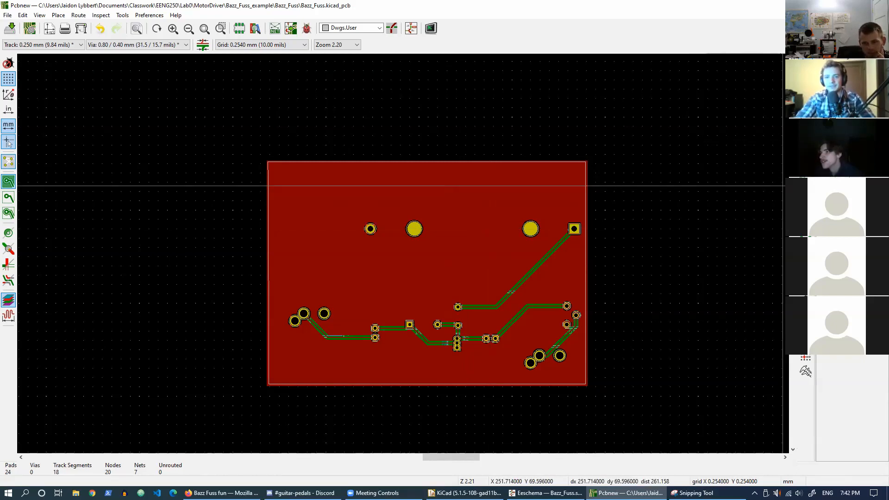
Start a non-copper zone on Edge.Cuts at the board's upper-left corner.
left_click(806, 170)
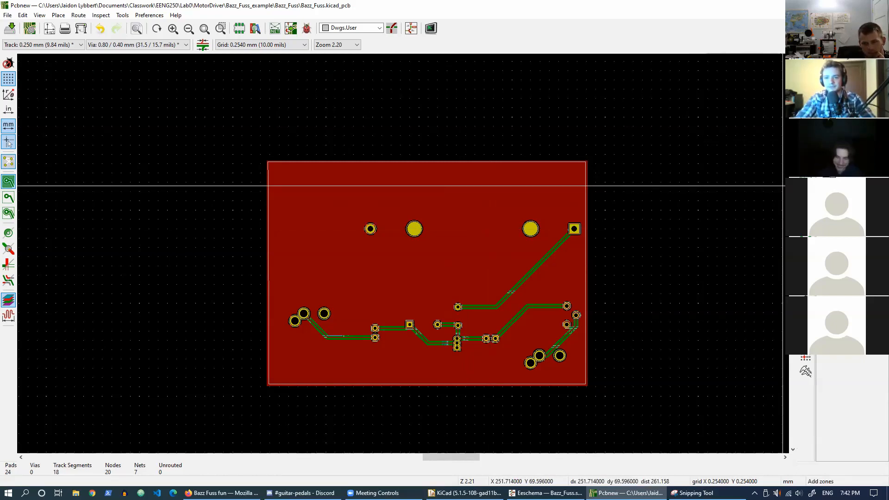
left_click(269, 163)
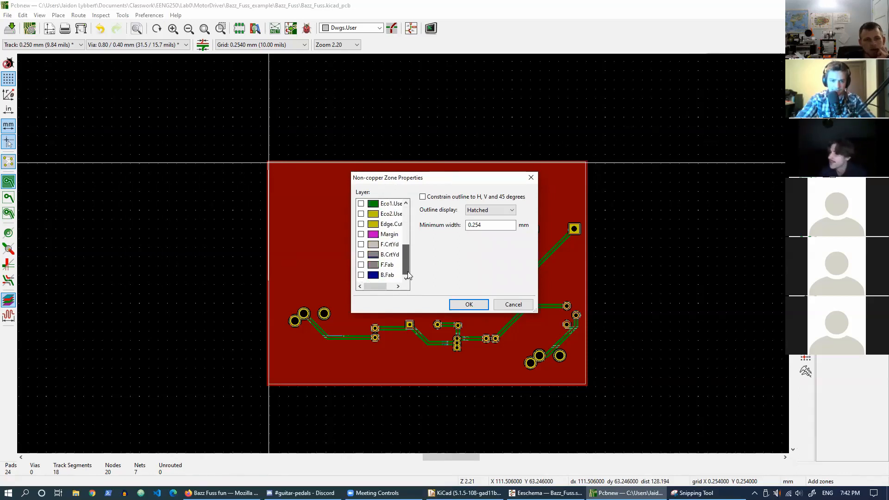
left_click_drag(409, 226, 412, 254)
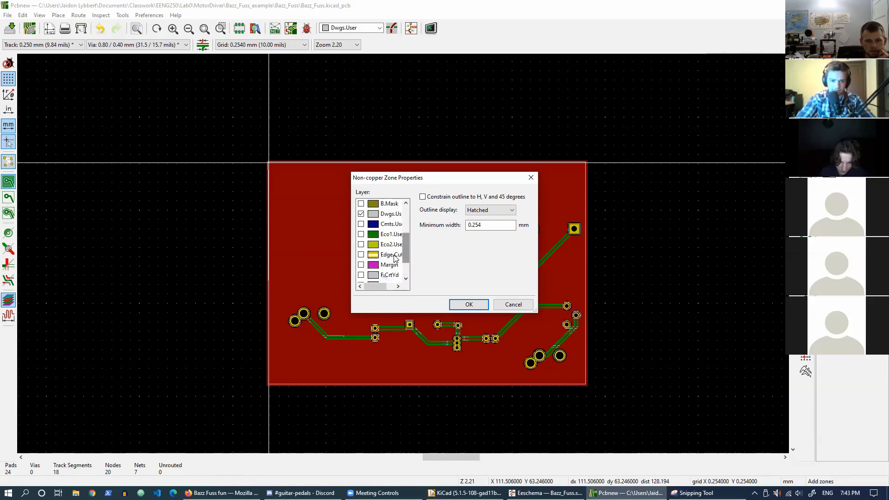
left_click(395, 256)
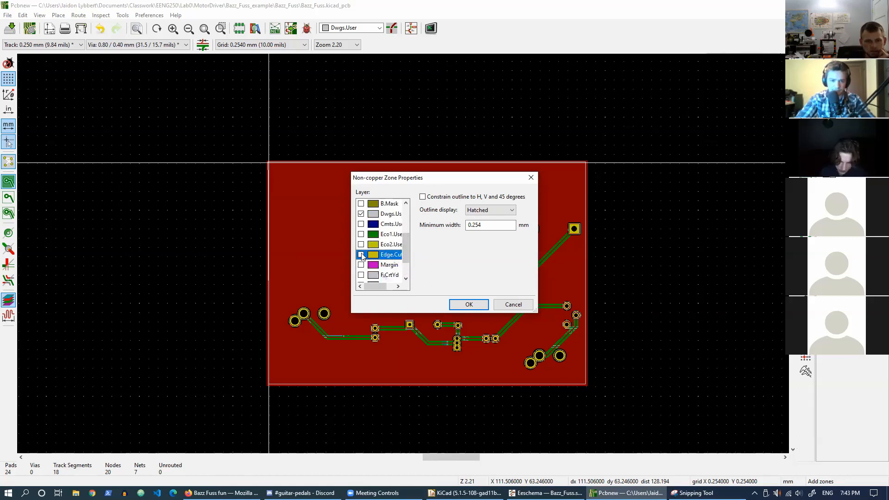
left_click(470, 304)
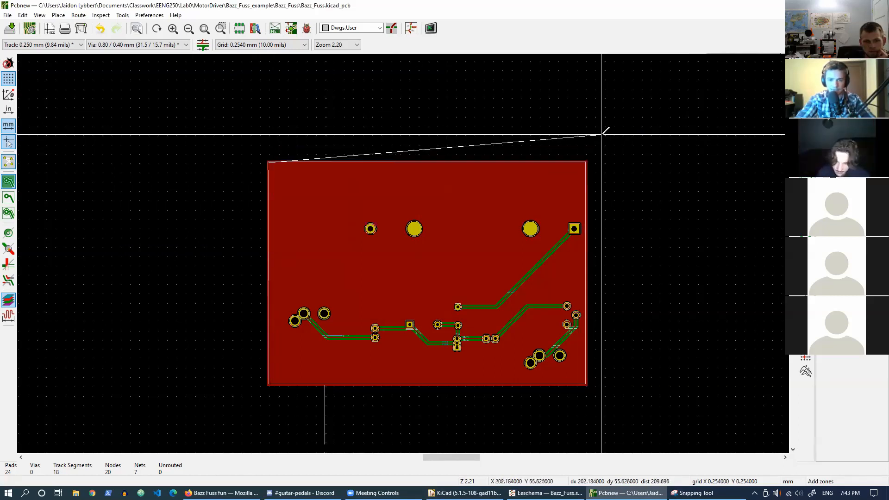
Outline the Edge.Cuts zone around the board's remaining corners and close the zone outline.
left_click(585, 162)
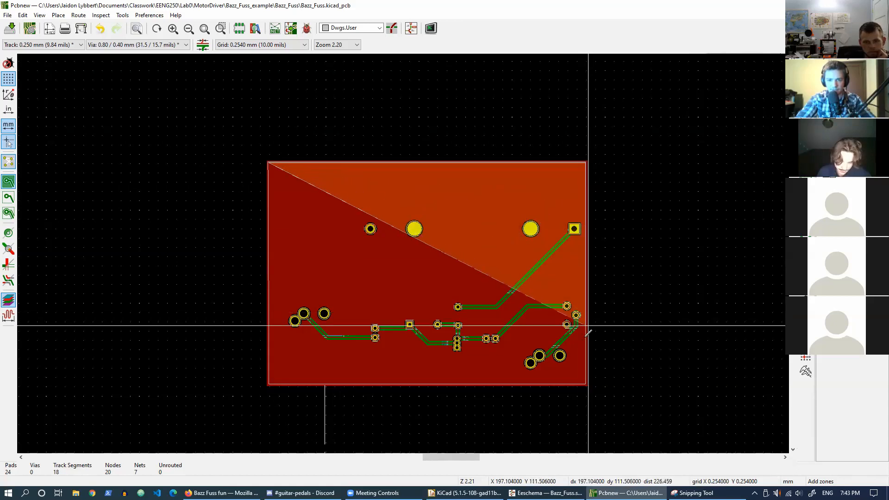
left_click(588, 383)
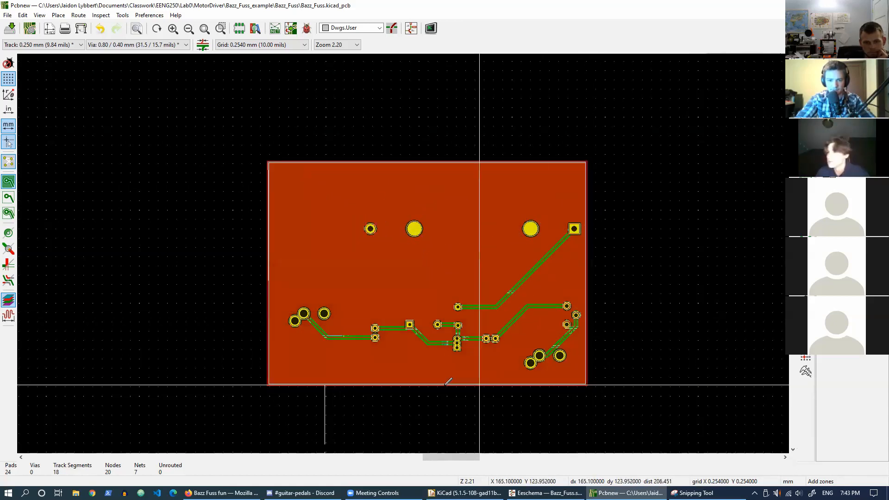
right_click(270, 364)
left_click(306, 233)
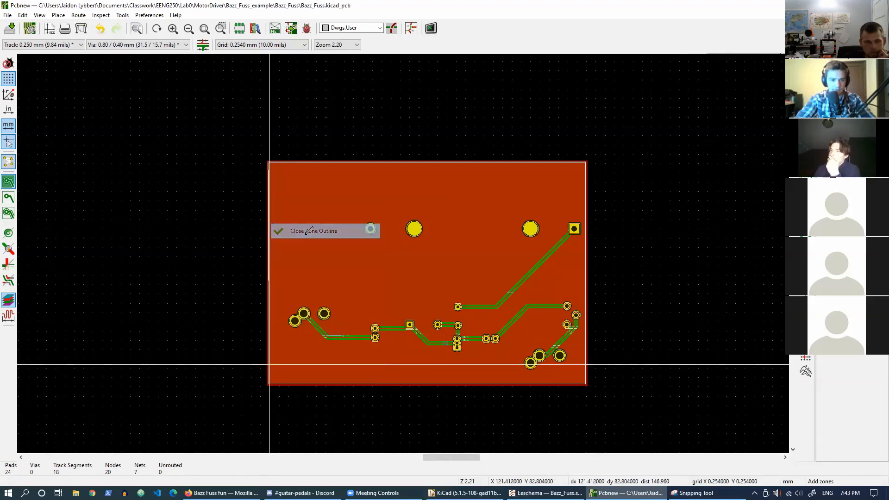
Undo the filled Edge.Cuts zone covering the board and leave the zone tool.
scroll(523, 286, "up", 4)
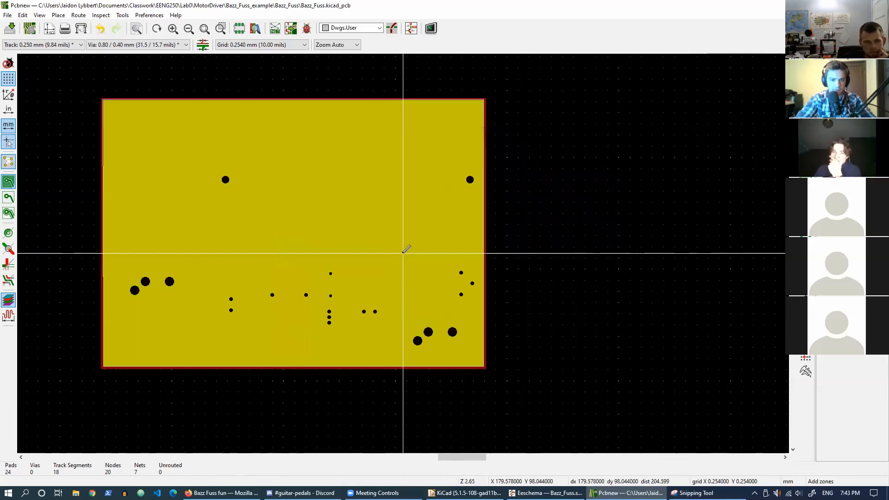
scroll(403, 253, "down", 3)
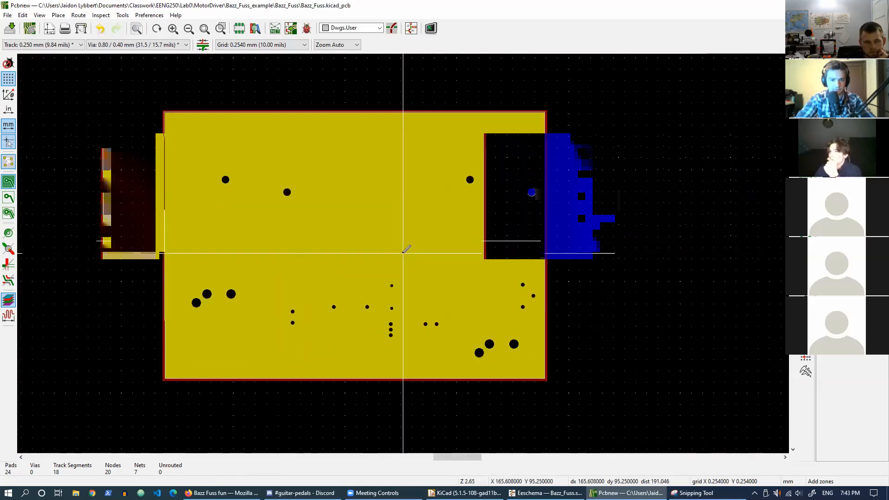
scroll(402, 253, "down", 2)
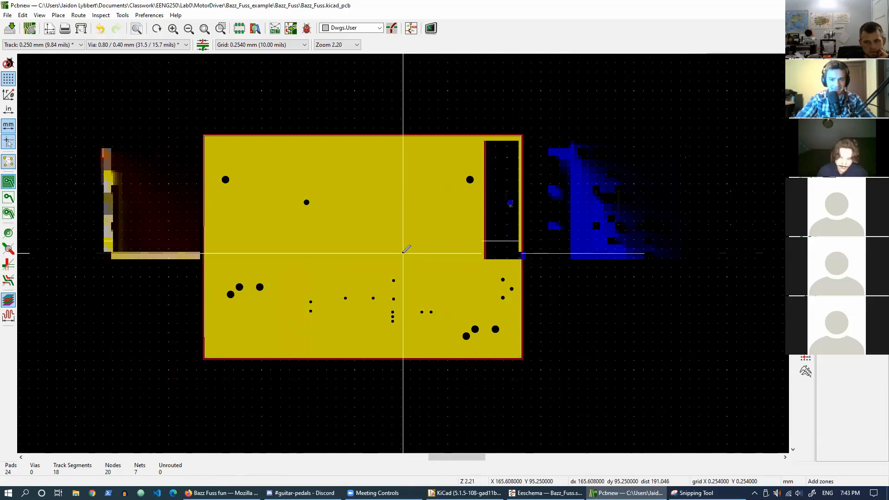
scroll(403, 253, "up", 4)
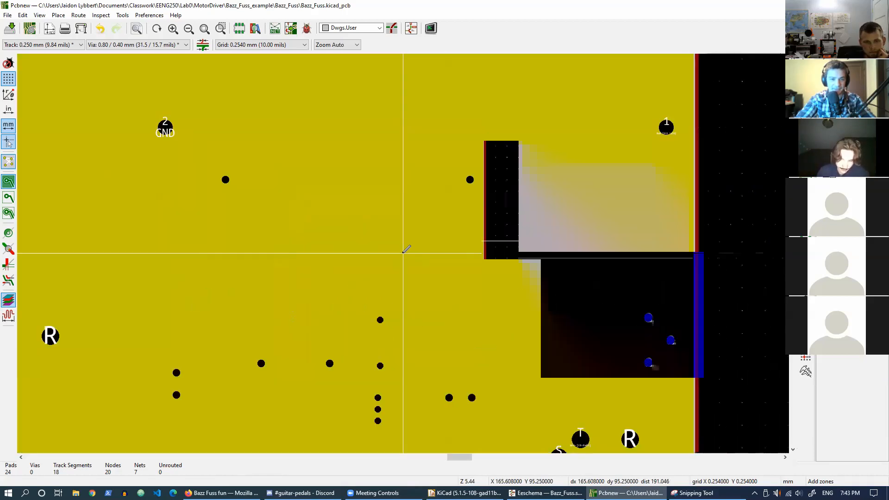
scroll(403, 252, "down", 2)
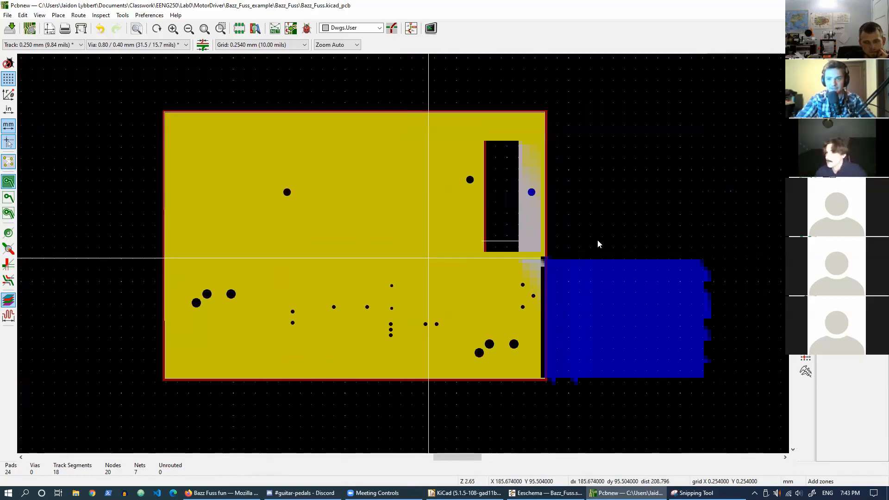
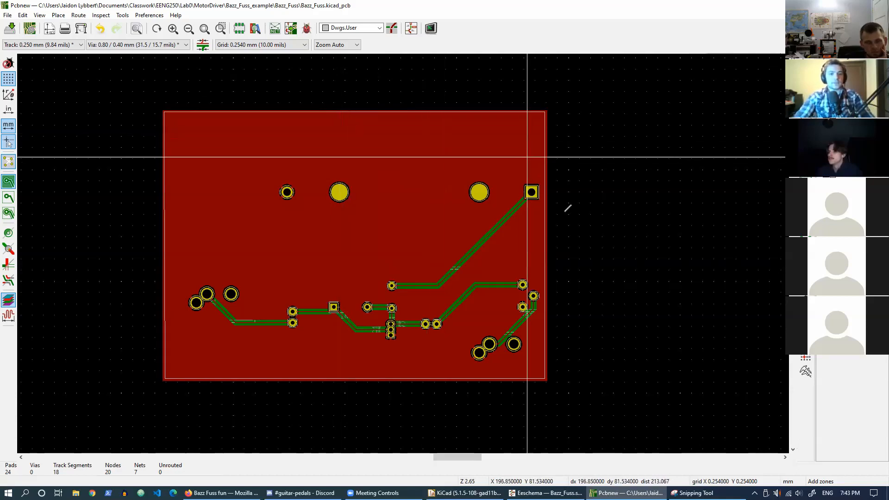
key("Escape")
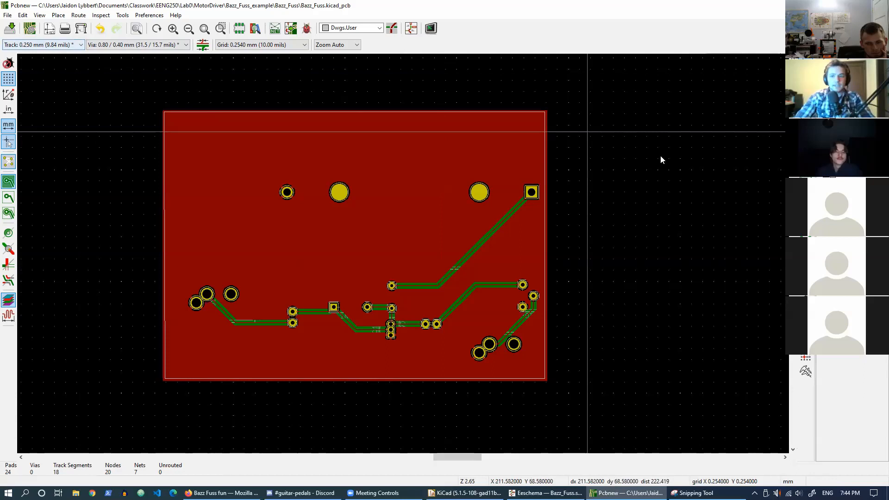
left_click(833, 208)
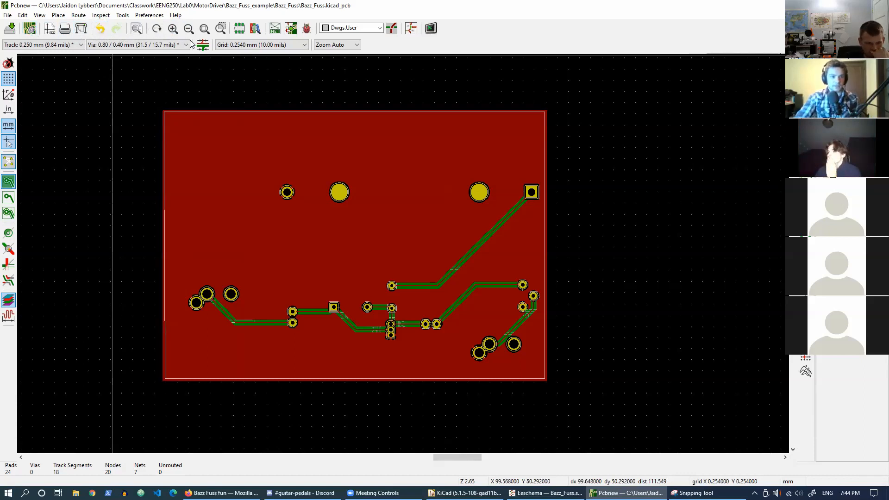
Open the board in the 3D Viewer and examine the battery holder and small components from an oblique angle.
left_click(40, 16)
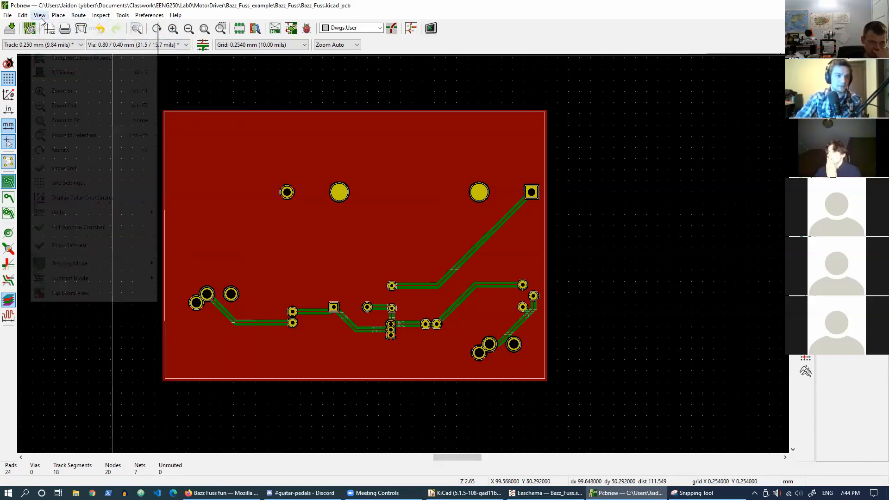
left_click(75, 72)
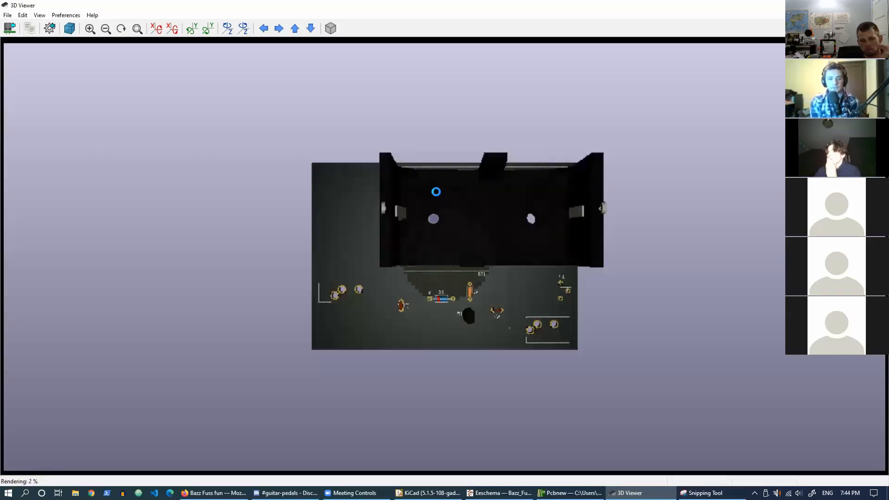
left_click_drag(541, 296, 553, 113)
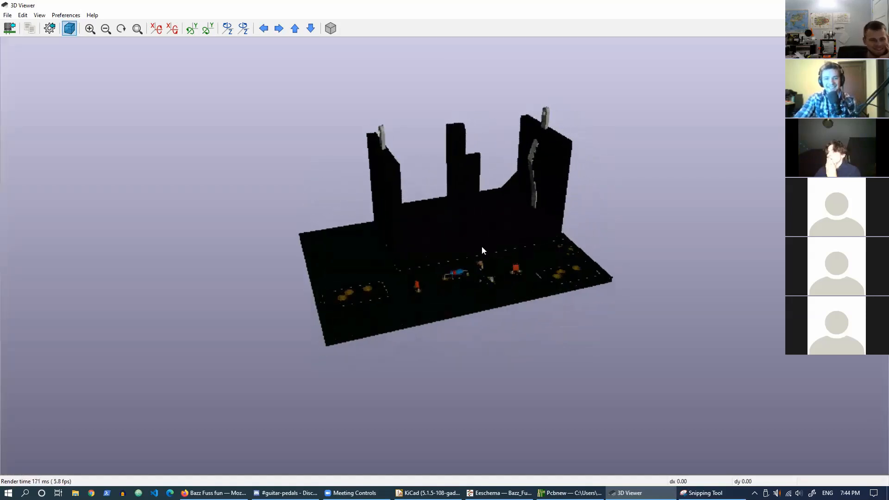
left_click_drag(531, 256, 389, 281)
left_click_drag(530, 260, 510, 282)
scroll(475, 255, "up", 5)
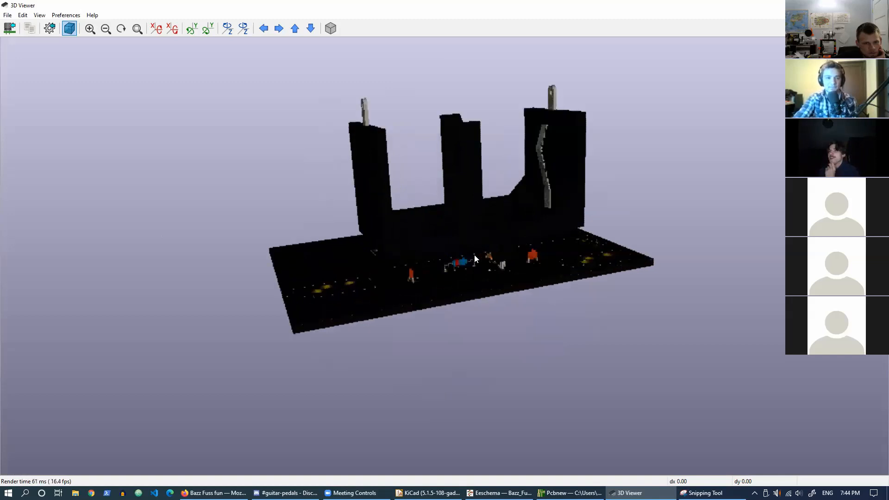
scroll(474, 255, "up", 1)
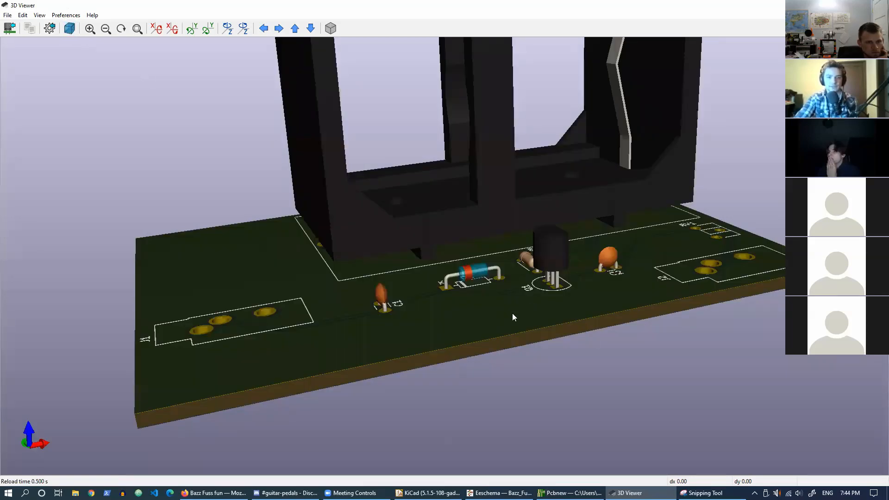
Examine the 3D board from several angles, checking the audio jack, potentiometer and transistor positions and their tracks.
left_click_drag(512, 317, 506, 363)
left_click_drag(449, 370, 484, 343)
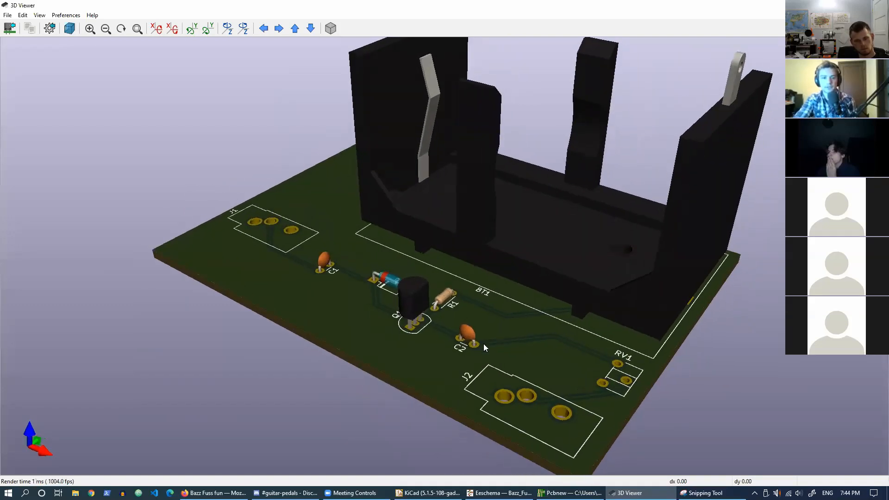
left_click_drag(543, 394, 491, 364)
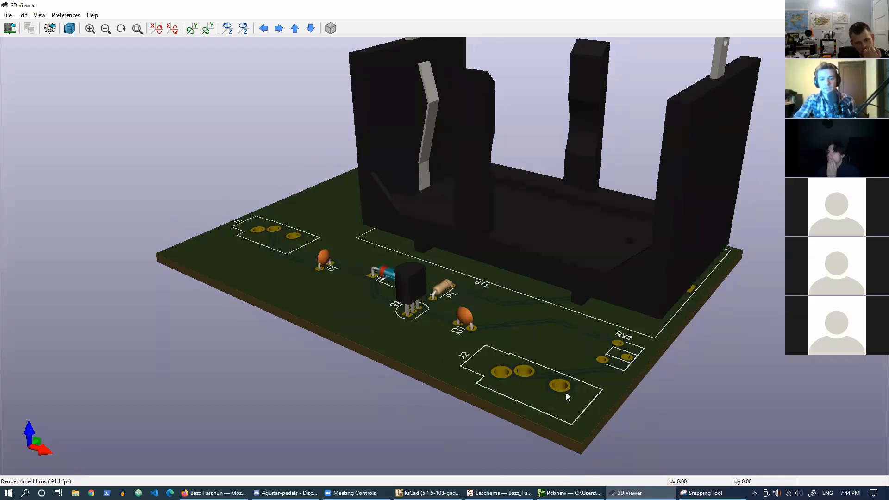
left_click_drag(466, 363, 531, 383)
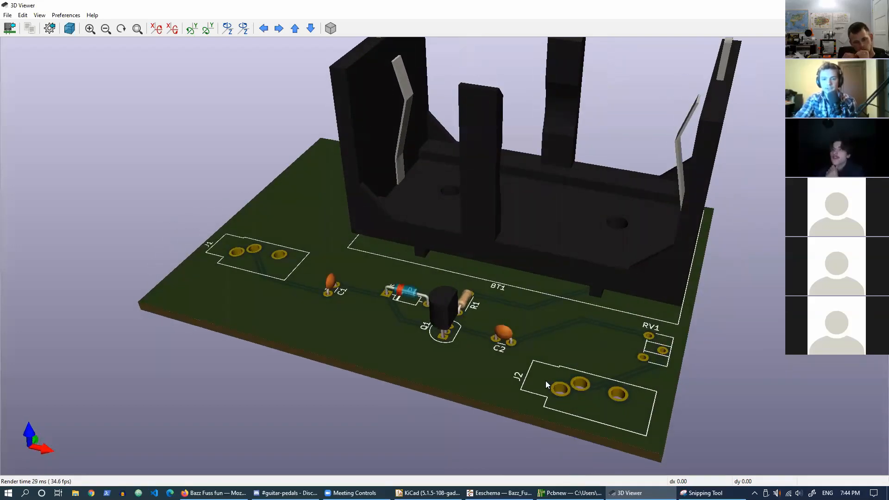
left_click_drag(375, 304, 465, 191)
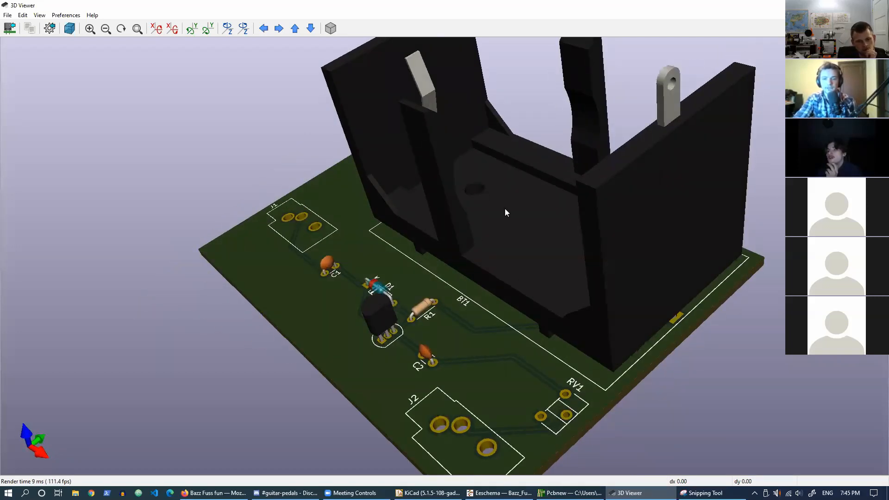
left_click_drag(508, 272, 597, 370)
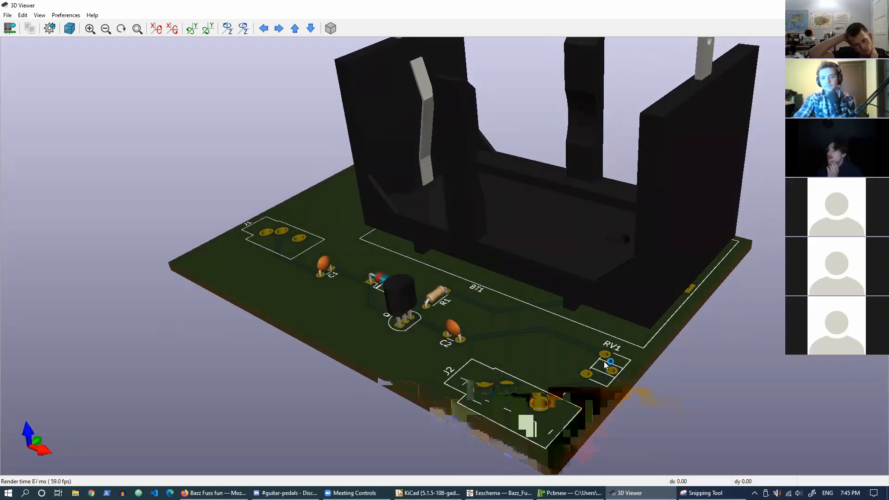
left_click_drag(610, 363, 576, 375)
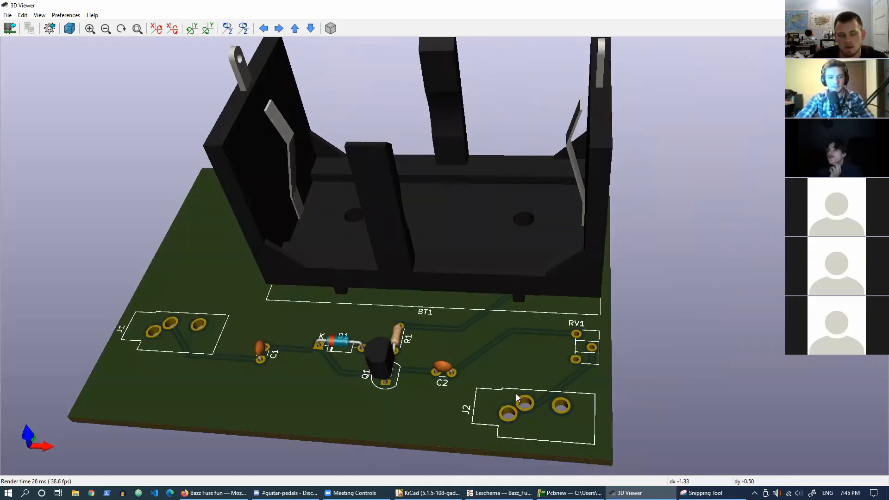
left_click_drag(510, 390, 443, 290)
left_click_drag(207, 319, 207, 315)
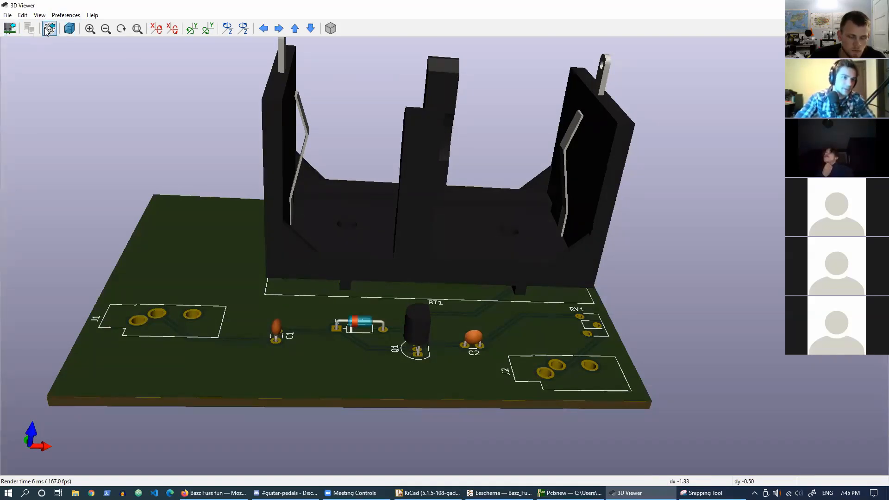
Return from the 3D Viewer to the PCB layout and check which board export formats are available.
left_click(850, 5)
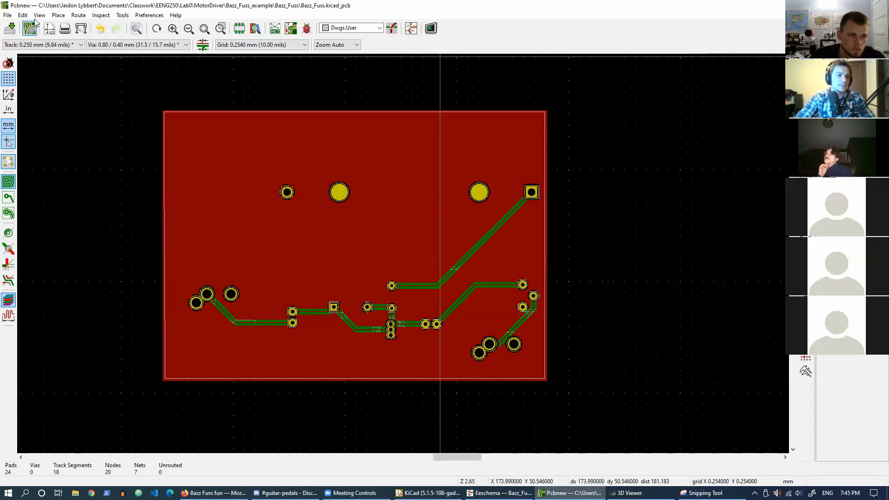
left_click(8, 16)
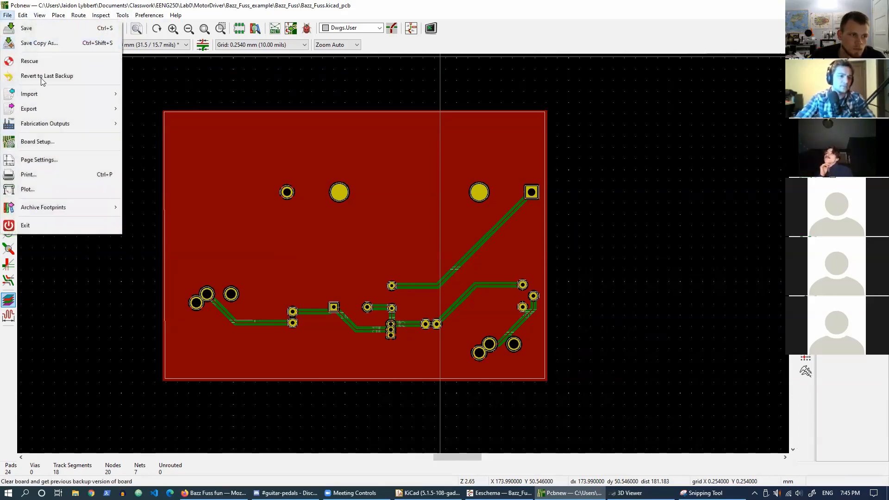
mouse_move(51, 113)
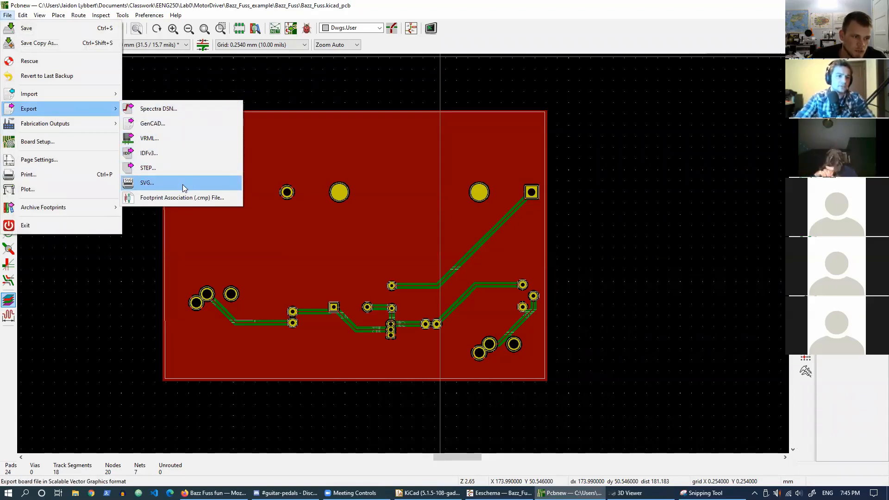
left_click(148, 5)
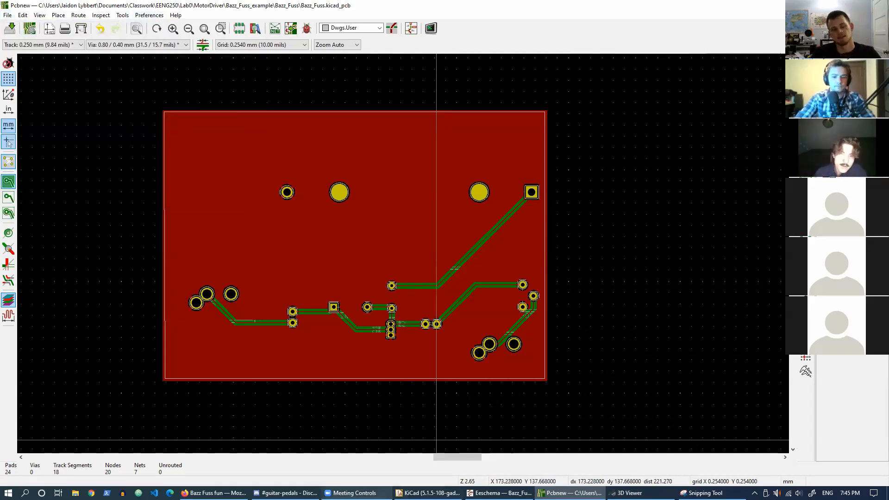
Check the schematic in Eeschema, switch to the KiCad project manager and select the Bazz_Fuss.pro project.
left_click(499, 493)
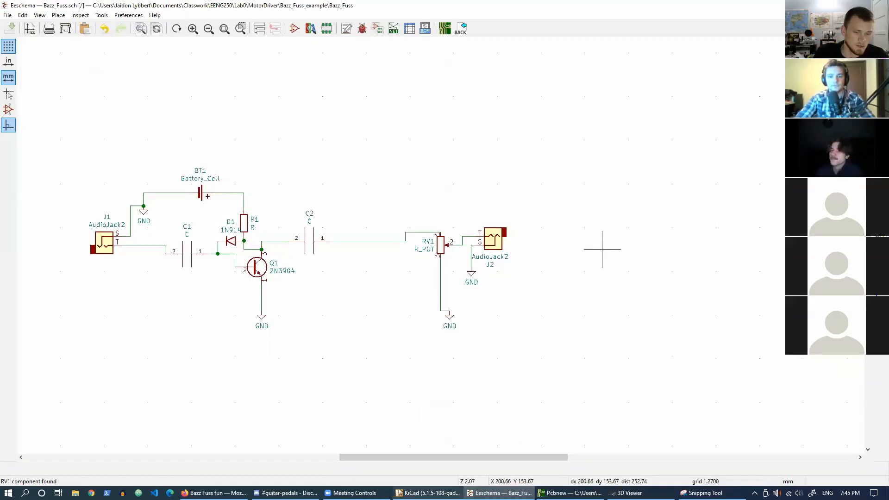
left_click(428, 493)
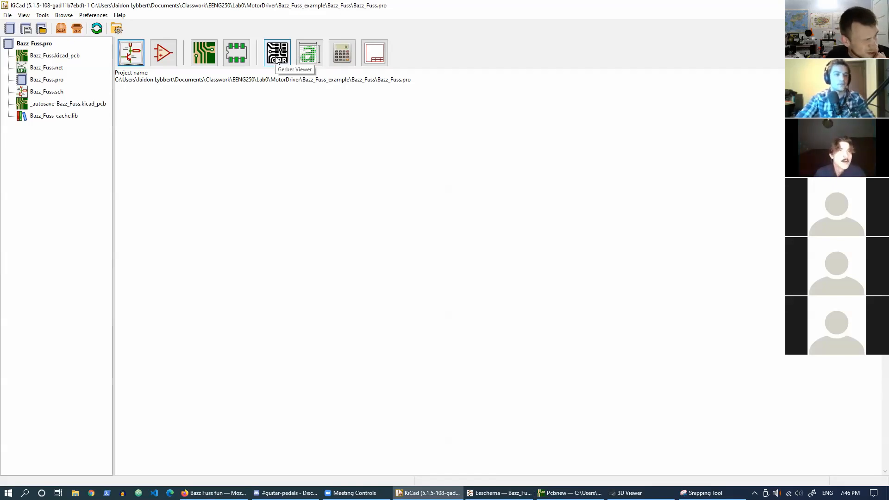
left_click(52, 44)
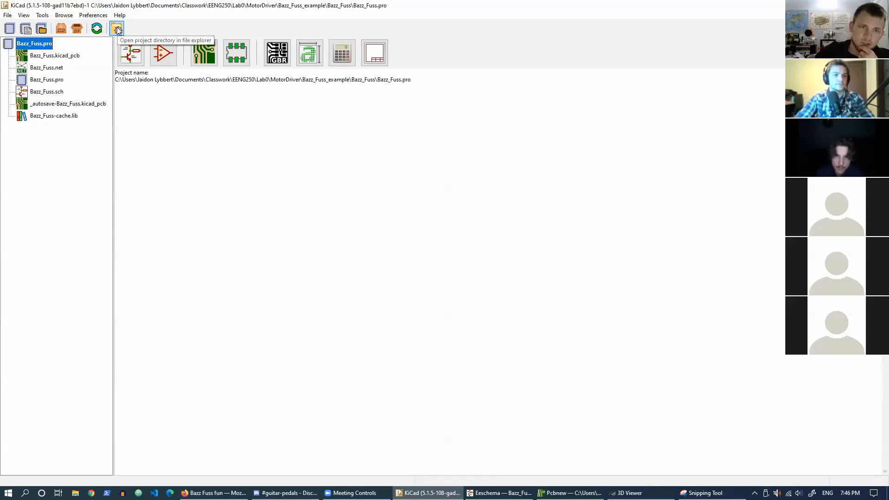
Switch to Firefox, search the web for "kicad export gerber" and open the JLCPCB guide on exporting KiCad PCBs to Gerber files.
left_click(571, 493)
left_click(218, 493)
left_click(116, 9)
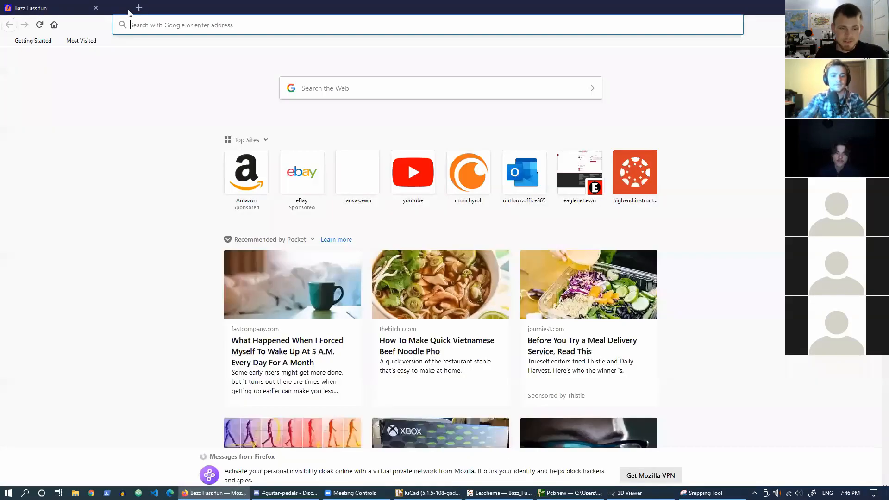
type("kicad export germ")
key("BackSpace")
type("ber")
key("Return")
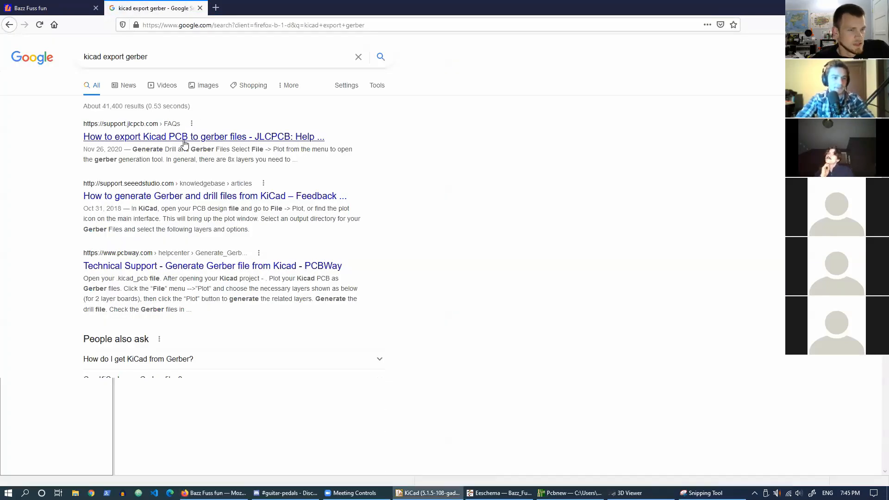
left_click(158, 135)
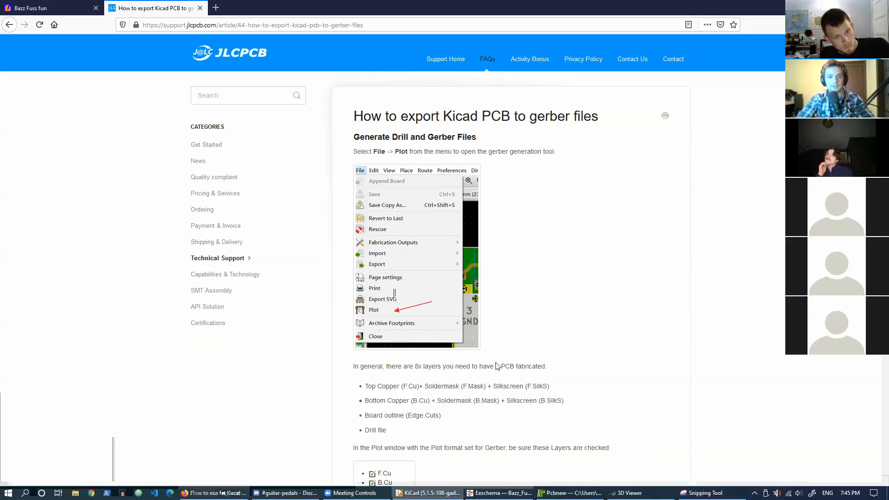
Return to the Bazz_Fuss board in Pcbnew and open the Plot settings for Gerber output.
left_click(570, 493)
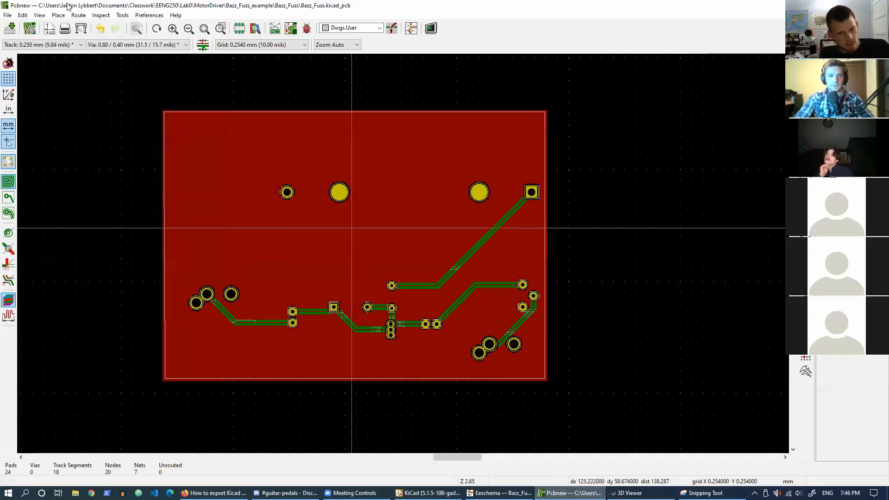
left_click(7, 15)
left_click(8, 16)
left_click(8, 15)
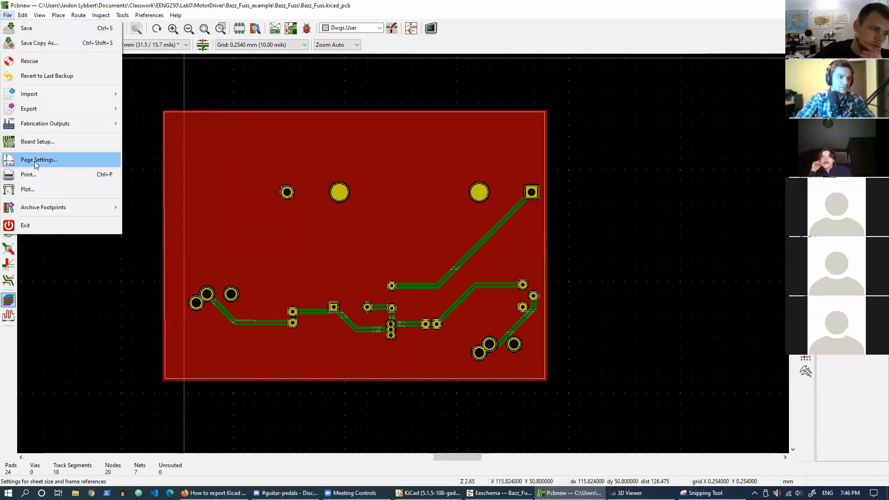
left_click(29, 189)
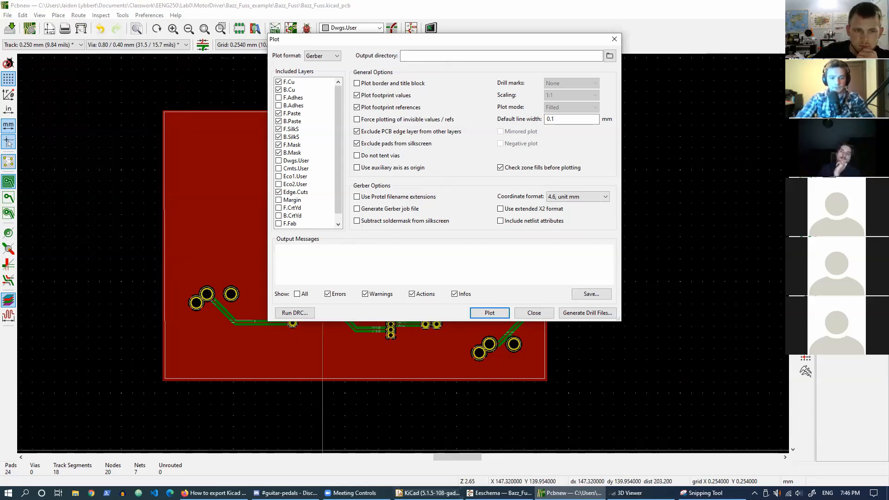
Consult the JLCPCB guide in Firefox for the required Gerber layers, plot options and drill file instructions.
left_click(214, 493)
scroll(503, 280, "down", 5)
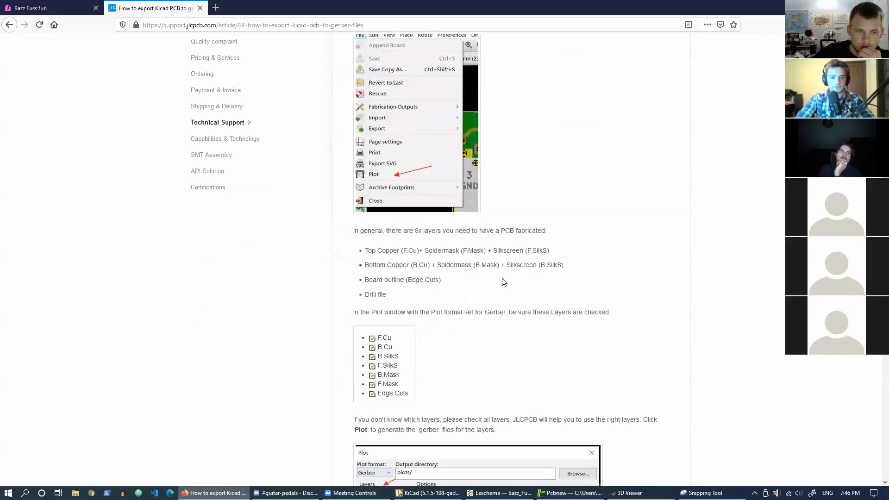
scroll(504, 282, "down", 3)
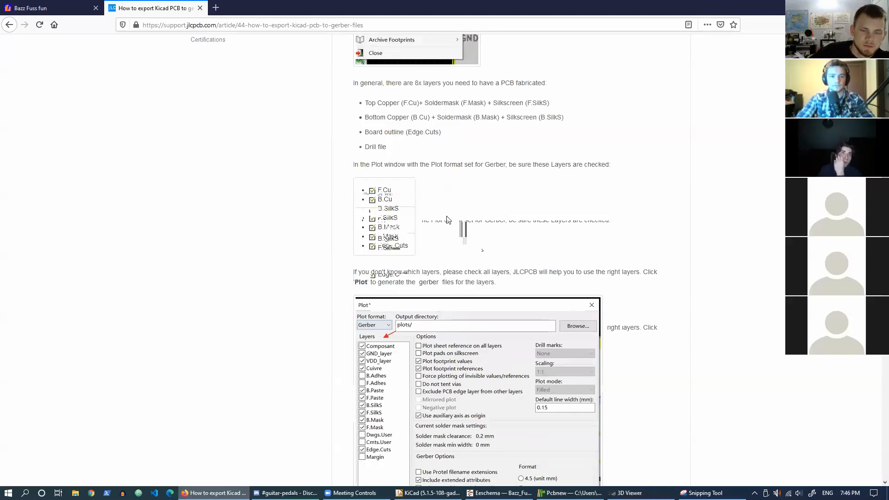
scroll(448, 220, "down", 3)
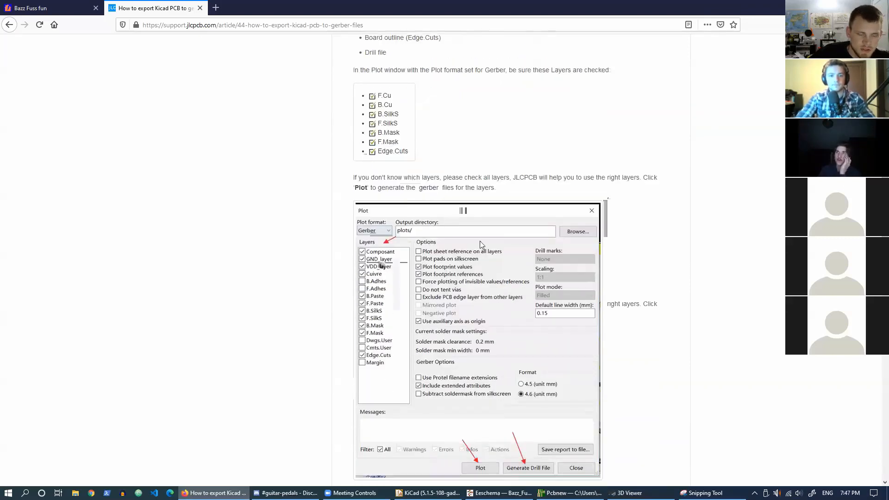
scroll(644, 230, "down", 2)
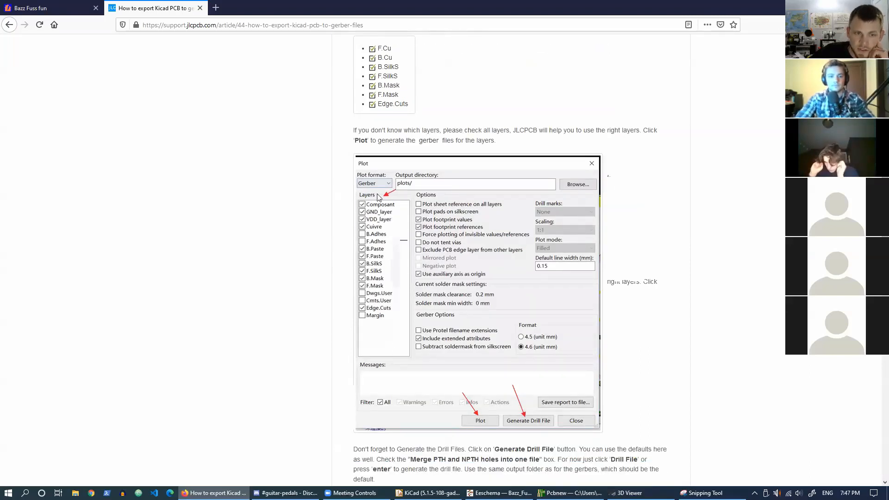
scroll(480, 160, "down", 2)
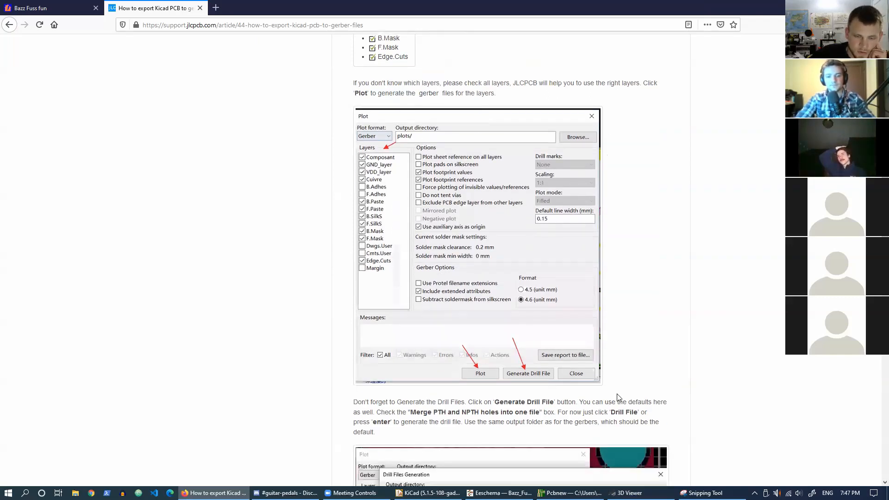
Back in Pcbnew, check the included plot layers, then generate the Excellon drill files and PostScript map files in millimetres.
left_click(570, 493)
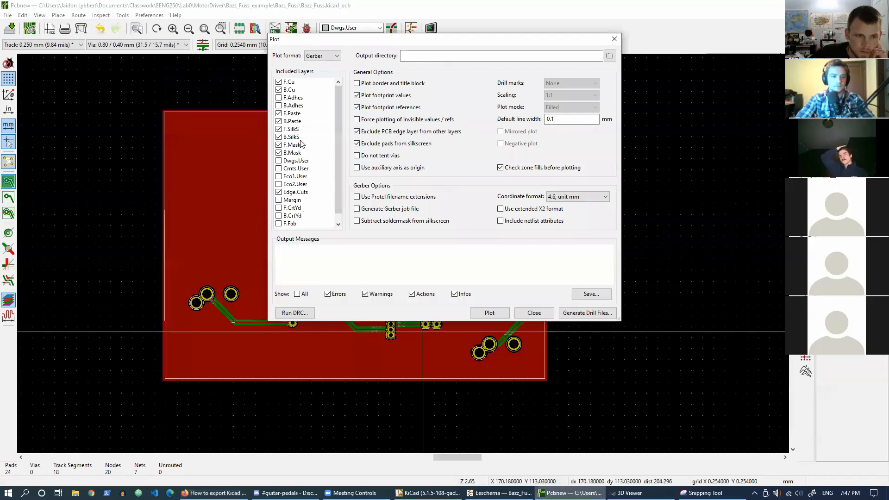
scroll(315, 147, "down", 1)
left_click(587, 313)
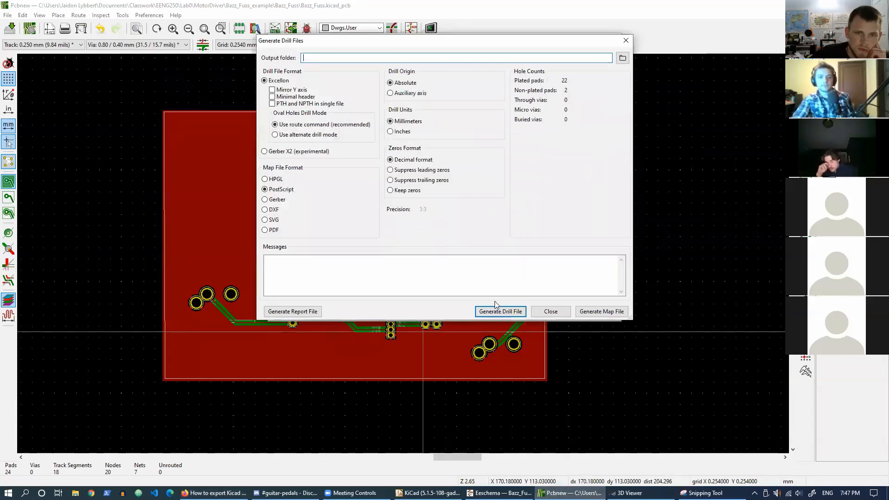
left_click(496, 311)
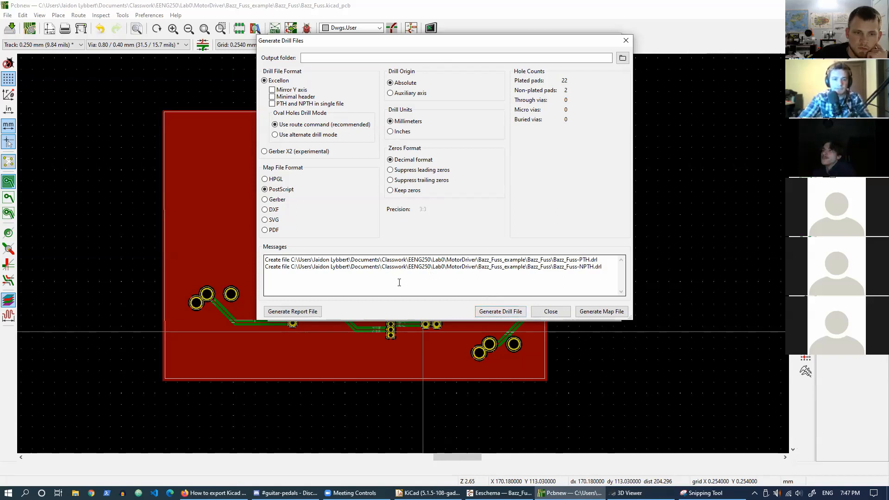
left_click(598, 313)
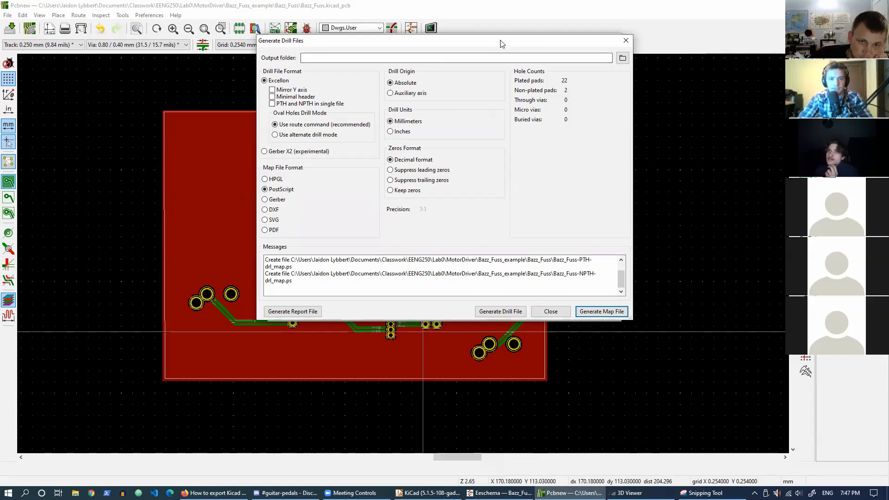
left_click_drag(495, 48, 488, 53)
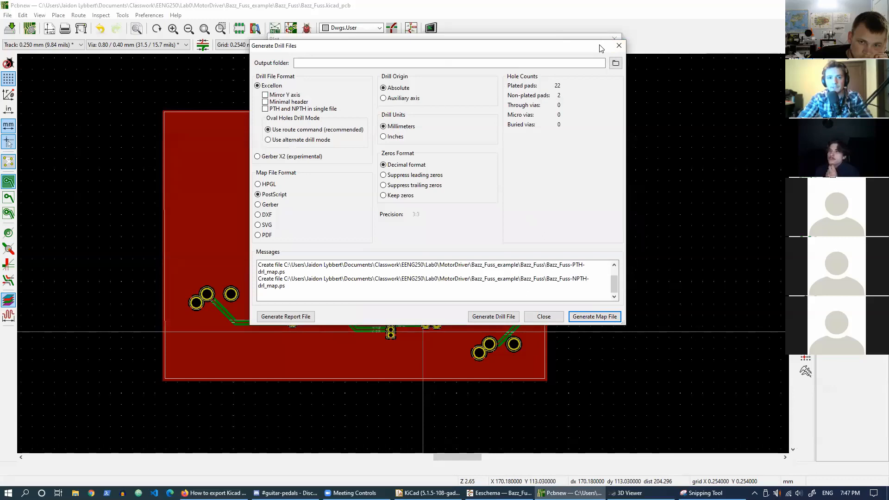
left_click_drag(598, 51, 601, 57)
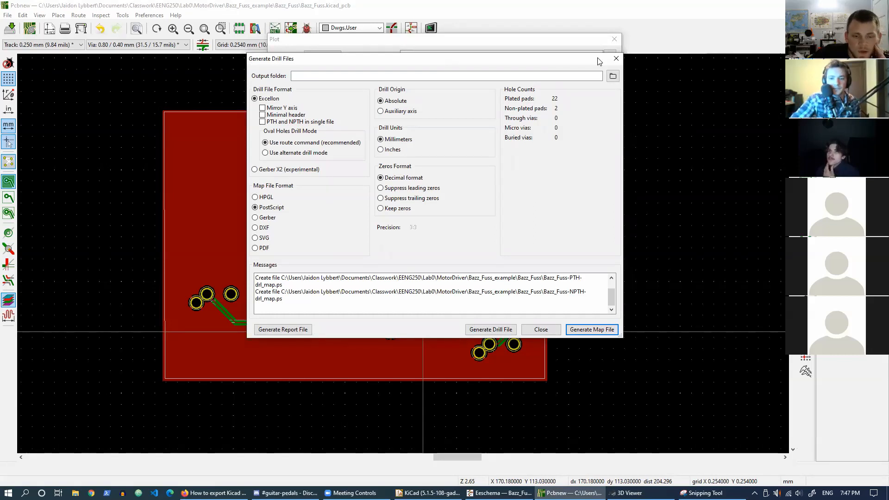
Switch to Chrome, search for jlcpcb, go to the JLCPCB site and open the quote form for 2-layer boards.
key("alt+Tab")
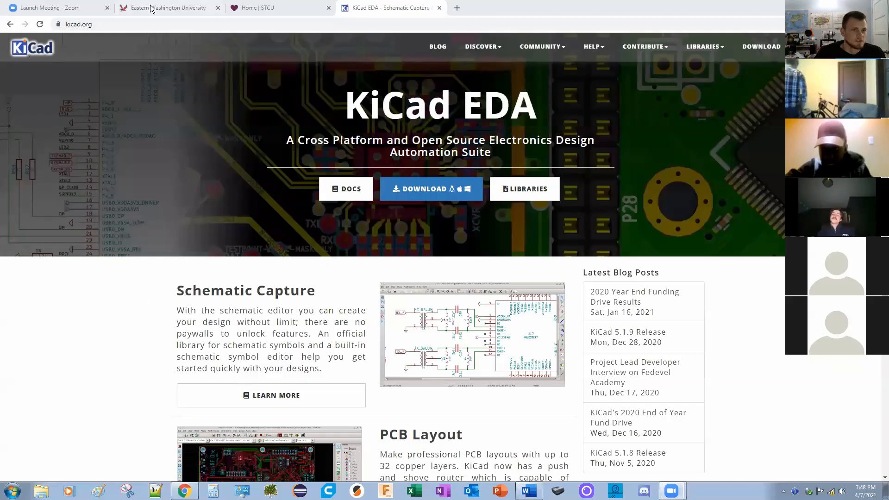
left_click(457, 7)
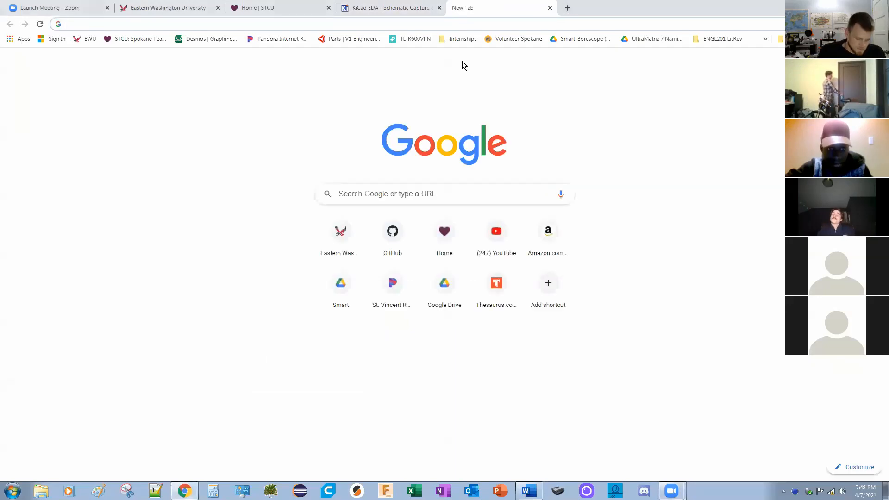
type("JLC")
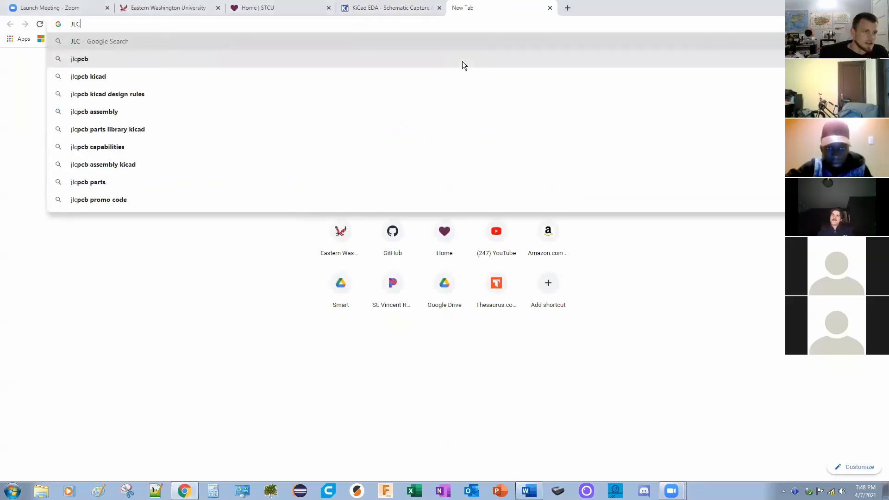
left_click(88, 59)
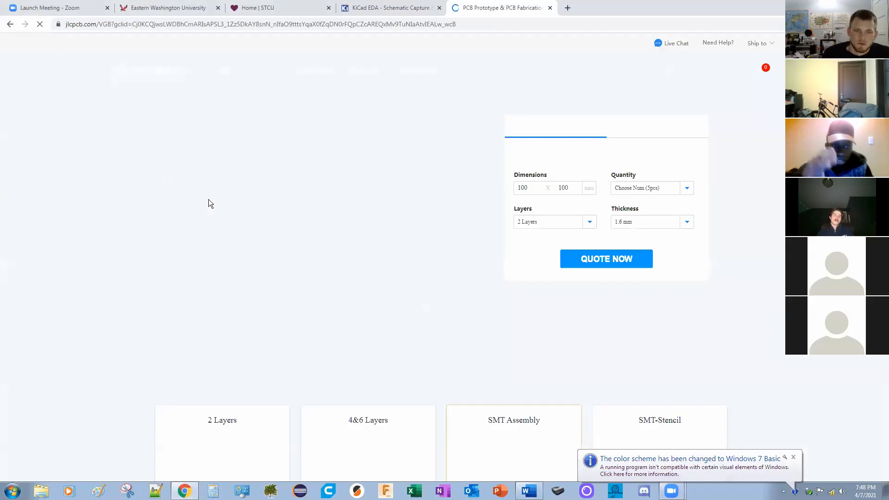
scroll(301, 236, "down", 5)
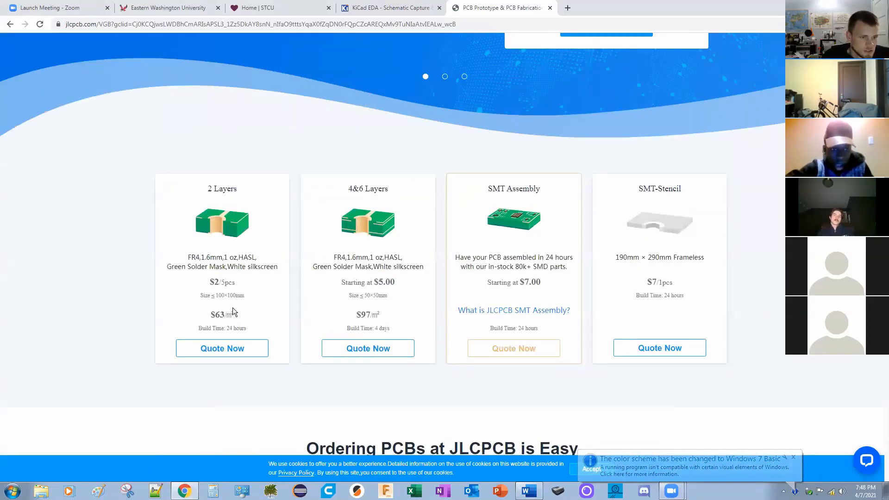
left_click(235, 357)
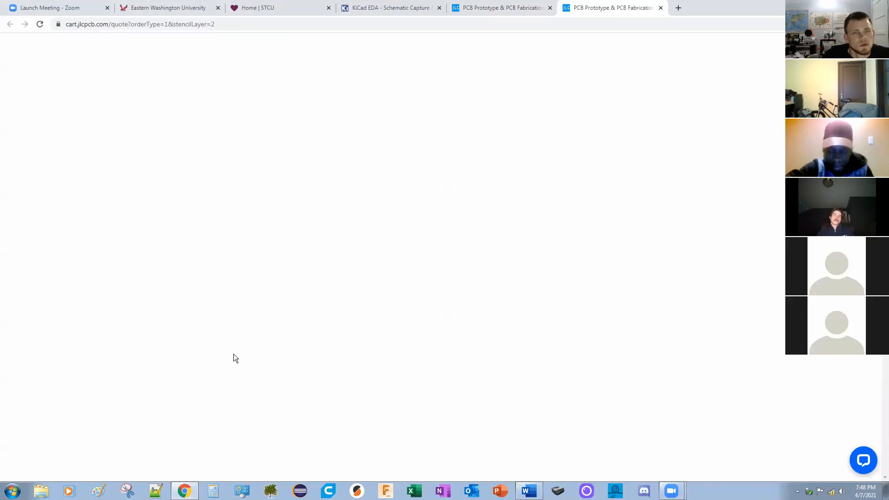
Review the quote form's Gerber upload, layer, dimension, quantity, thickness, color and surface finish options along with the charge details.
scroll(173, 258, "down", 2)
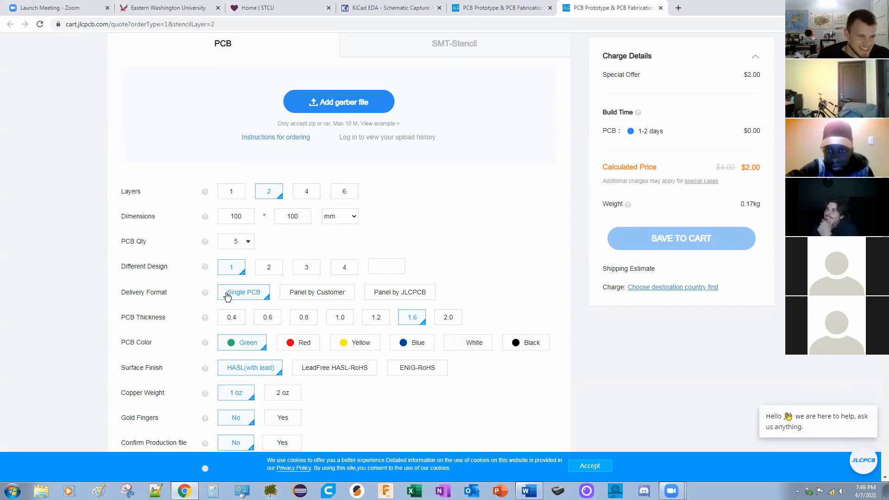
scroll(157, 231, "down", 3)
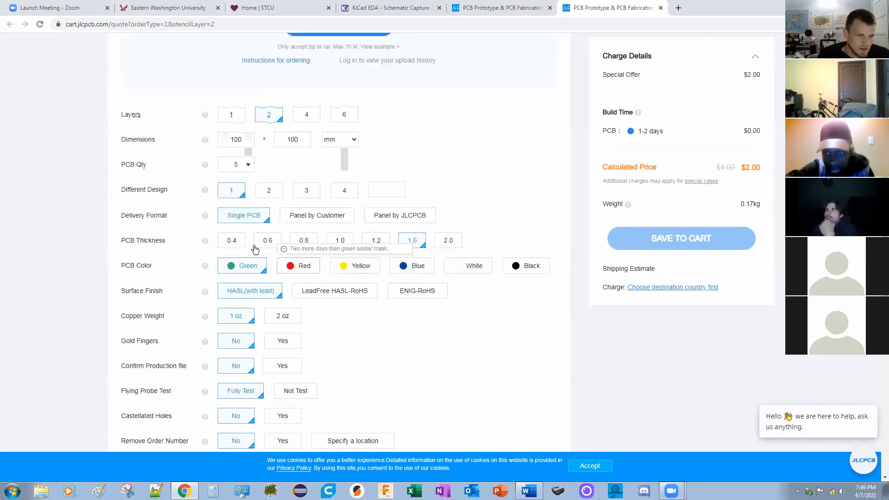
scroll(245, 249, "down", 3)
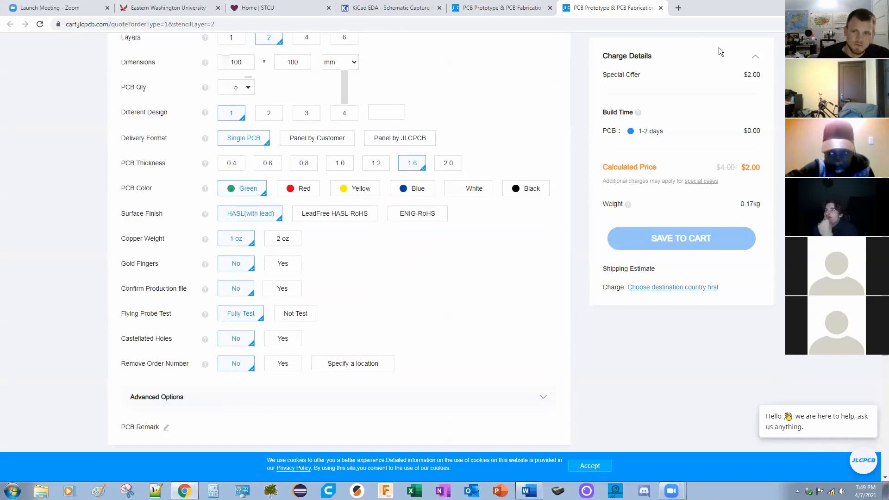
scroll(332, 294, "up", 6)
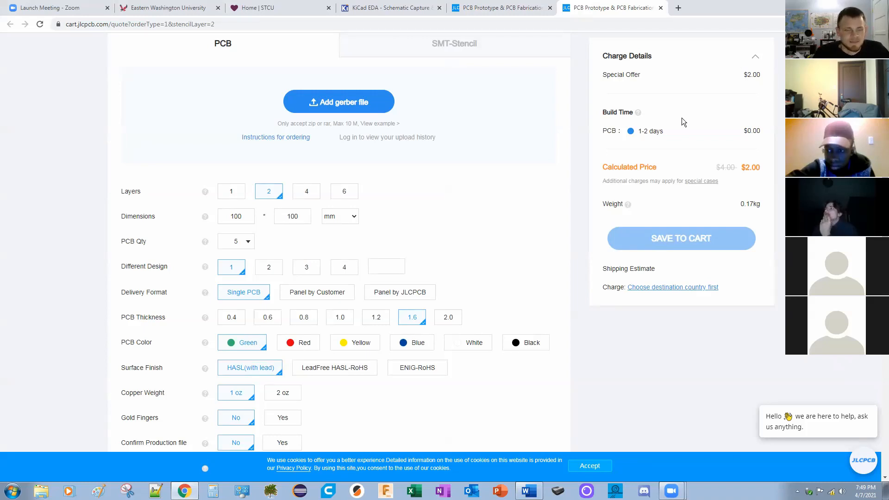
scroll(338, 216, "down", 2)
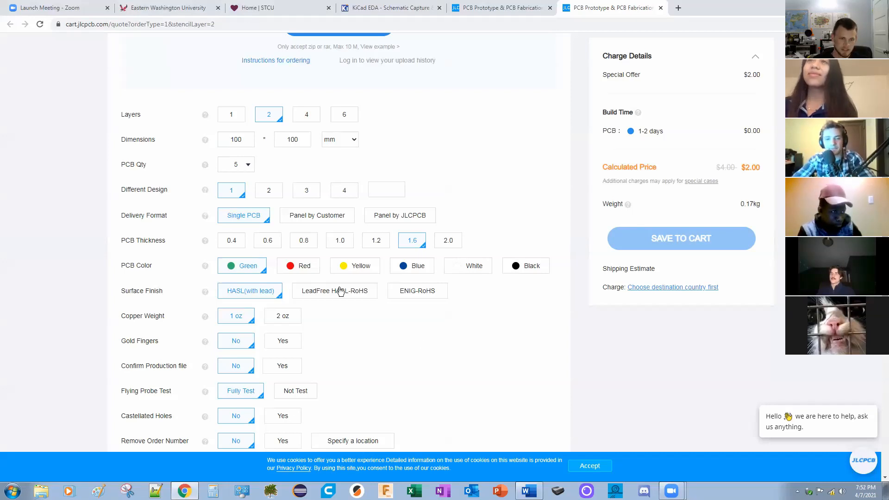
scroll(341, 292, "up", 2)
scroll(292, 292, "down", 3)
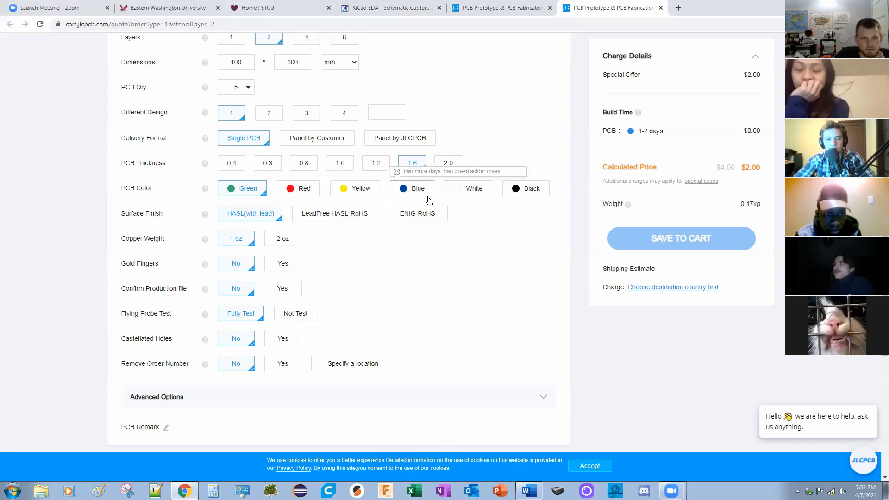
Try Red and Yellow as the PCB color, settling on Blue.
left_click(302, 190)
left_click(359, 194)
left_click(410, 191)
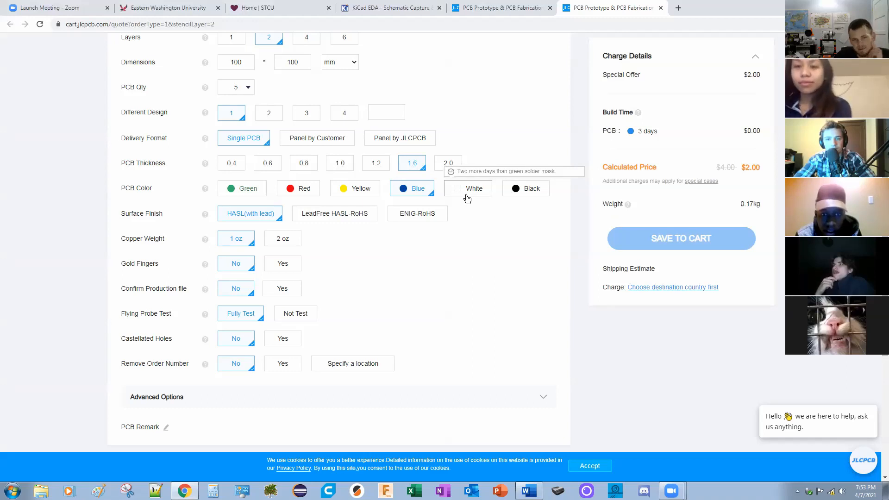
Open the help explanation for the Gold Fingers option and return to the quote form.
scroll(413, 217, "down", 5)
scroll(404, 224, "up", 3)
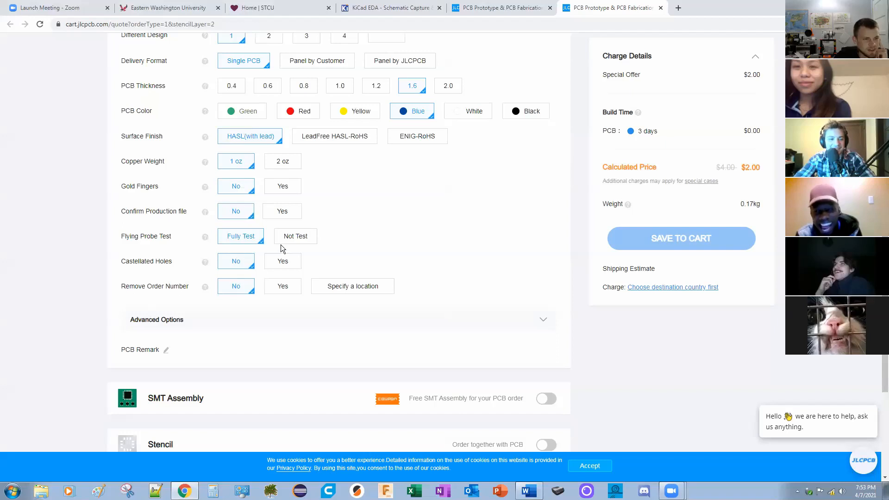
left_click(204, 188)
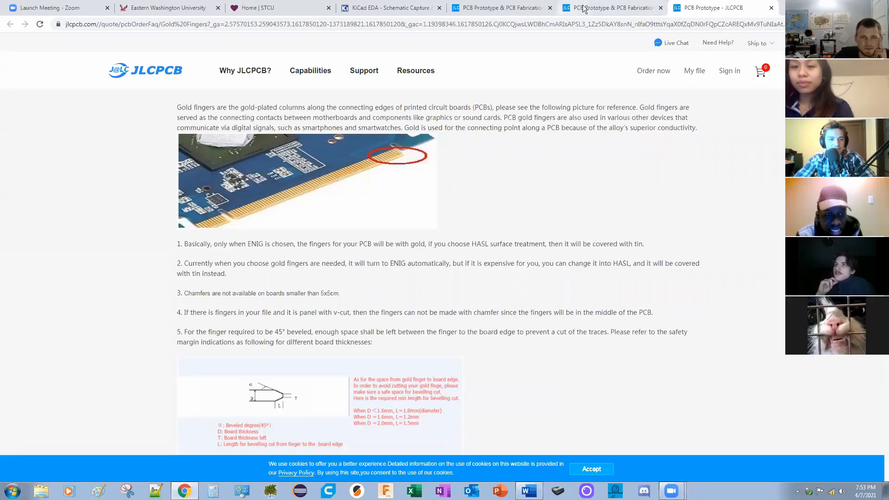
left_click(613, 8)
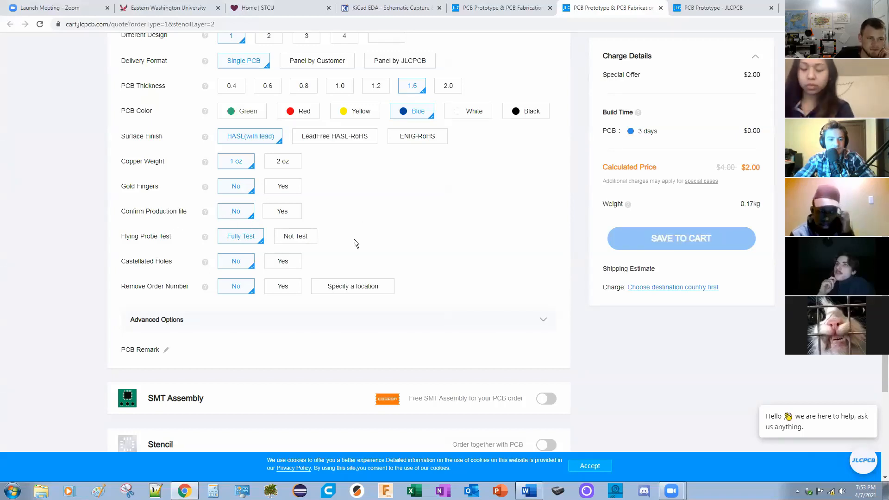
Look over the remaining order options down to the SMT Assembly and Stencil sections.
scroll(409, 249, "down", 2)
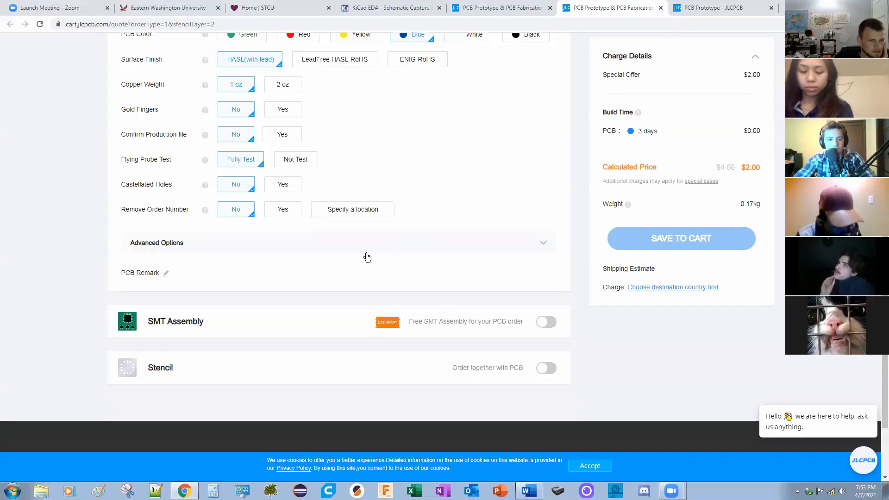
scroll(368, 257, "up", 10)
scroll(233, 342, "down", 12)
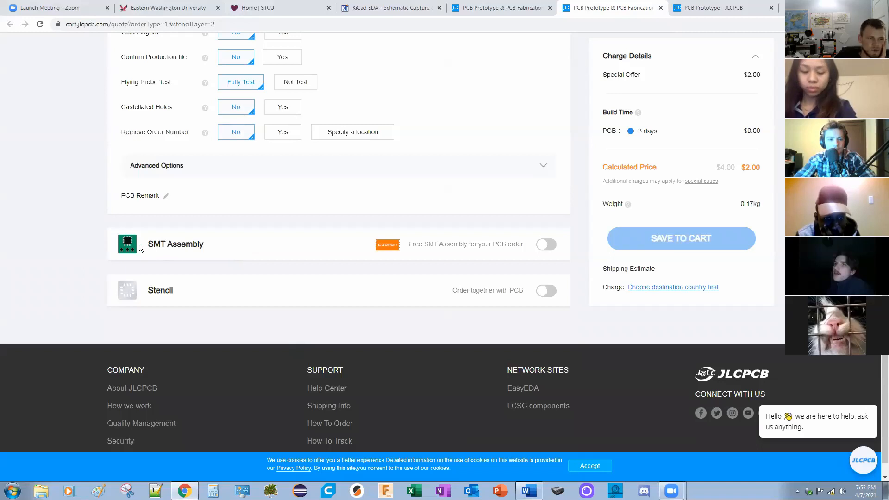
Review the quote form's options again, from the Gerber upload and layer settings down to Remove Order Number.
scroll(241, 243, "up", 10)
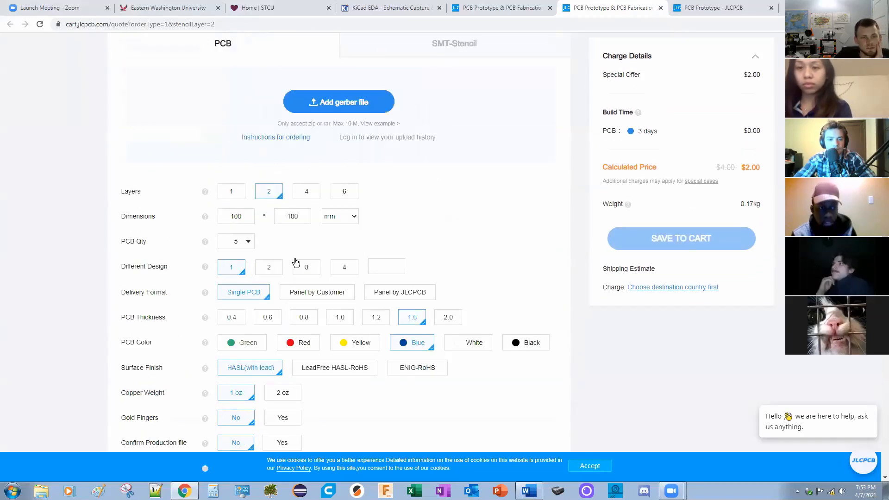
scroll(361, 283, "down", 3)
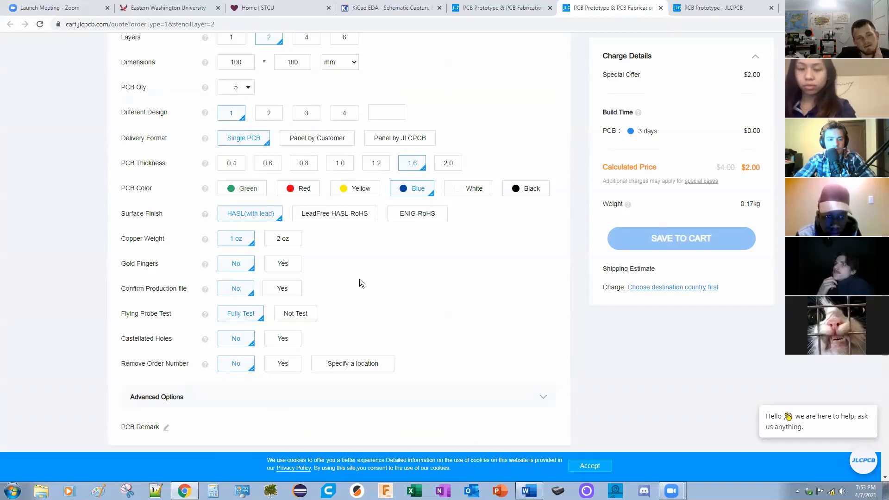
scroll(361, 282, "up", 3)
scroll(380, 243, "down", 2)
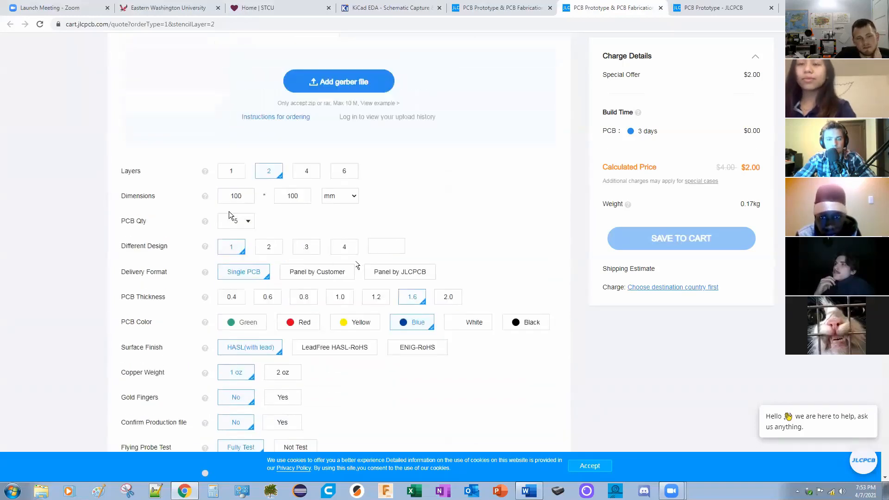
scroll(382, 243, "down", 2)
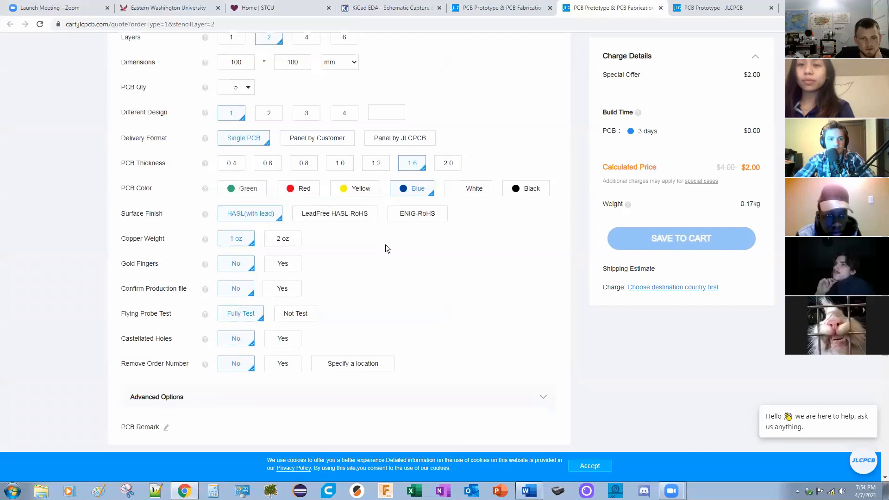
scroll(391, 257, "up", 3)
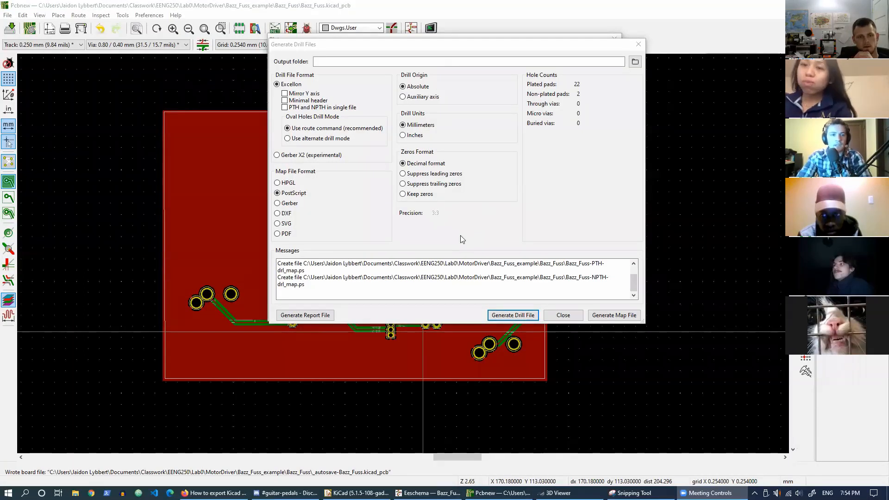
Set the drill output folder to the Bazz_Fuss project folder as a relative path, and generate the drill and map files.
left_click(635, 63)
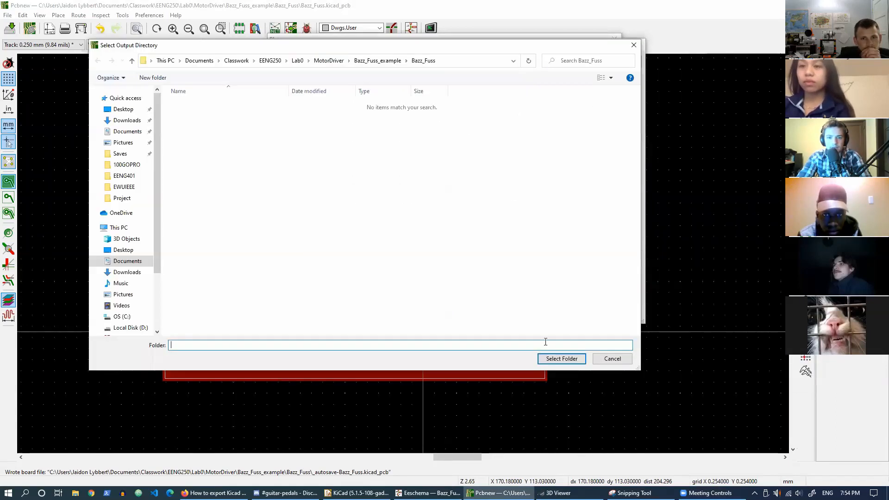
left_click(555, 360)
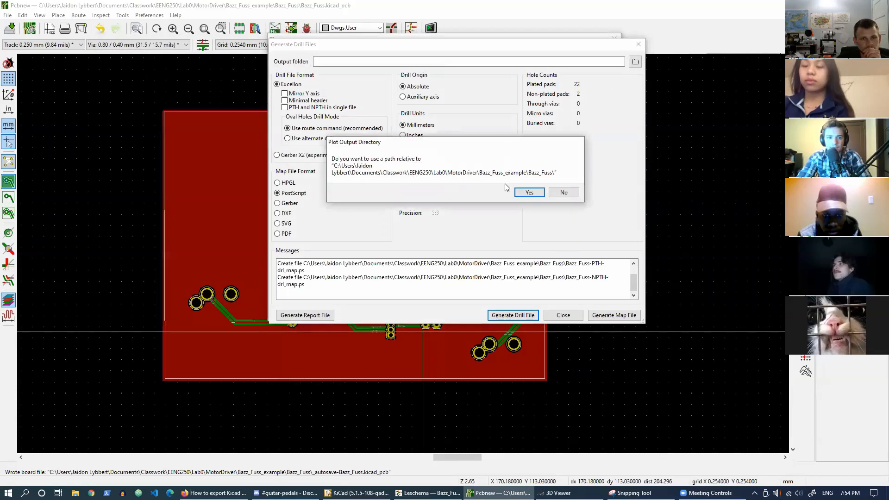
left_click(529, 192)
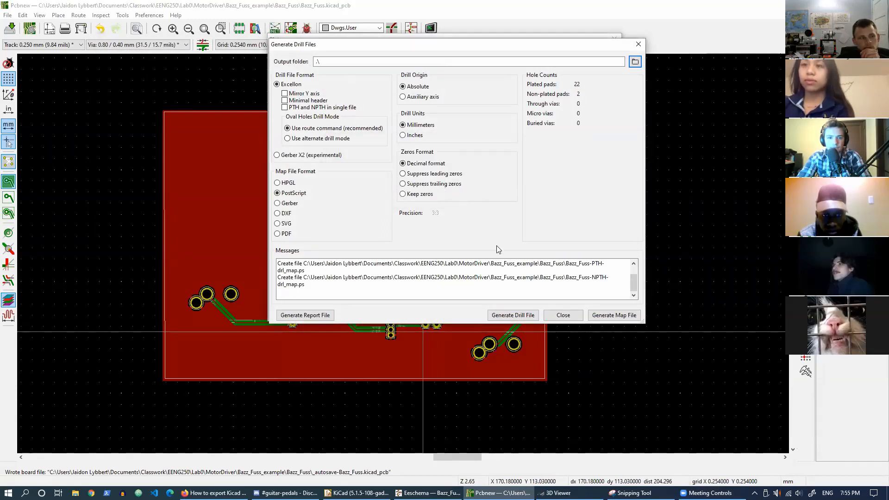
left_click(326, 64)
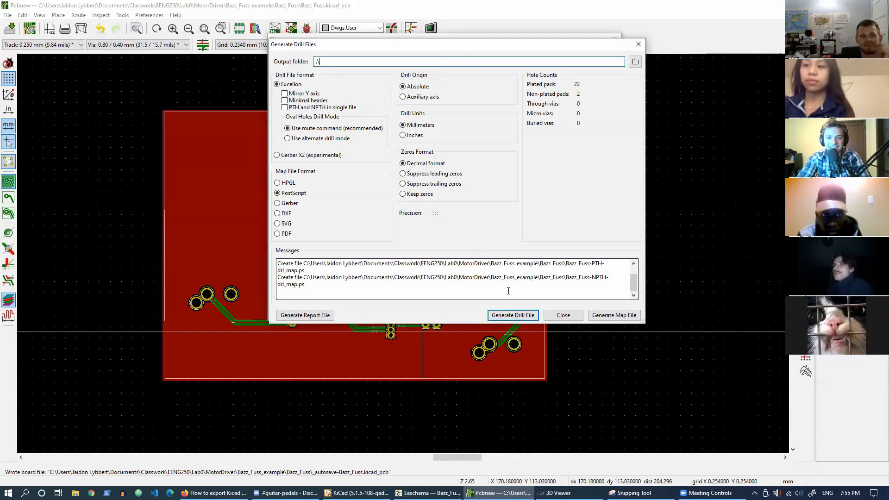
left_click(513, 315)
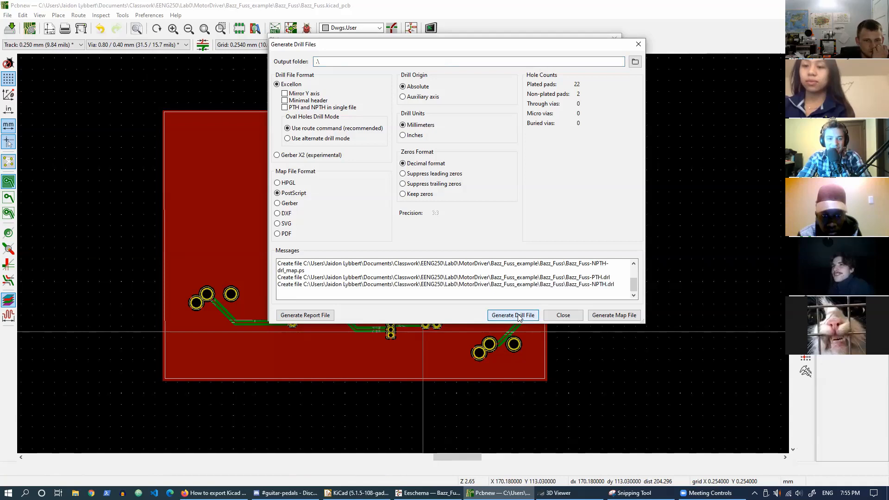
left_click(608, 317)
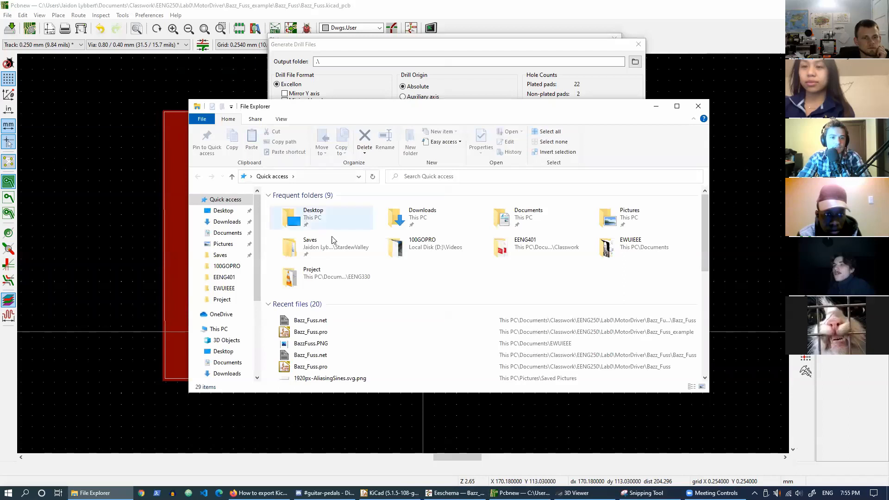
In File Explorer, open the MotorDriver folder under Documents, Classwork, EENG250, Lab0.
double_click(519, 217)
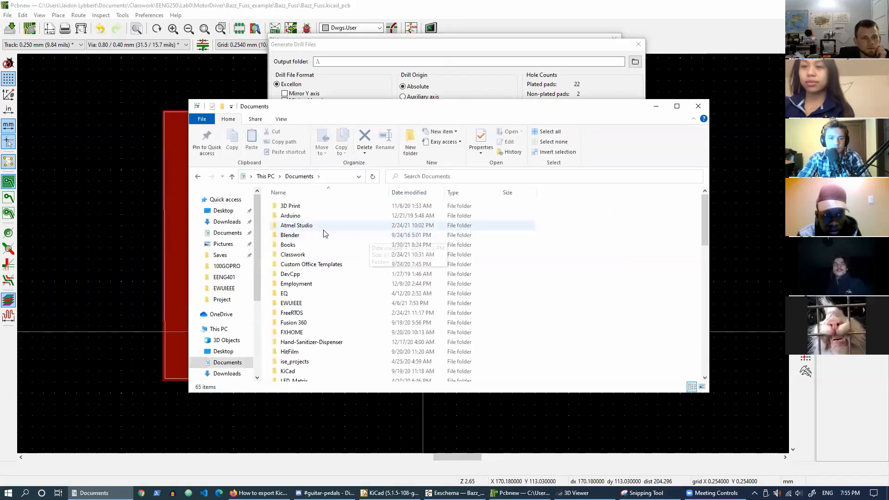
double_click(306, 256)
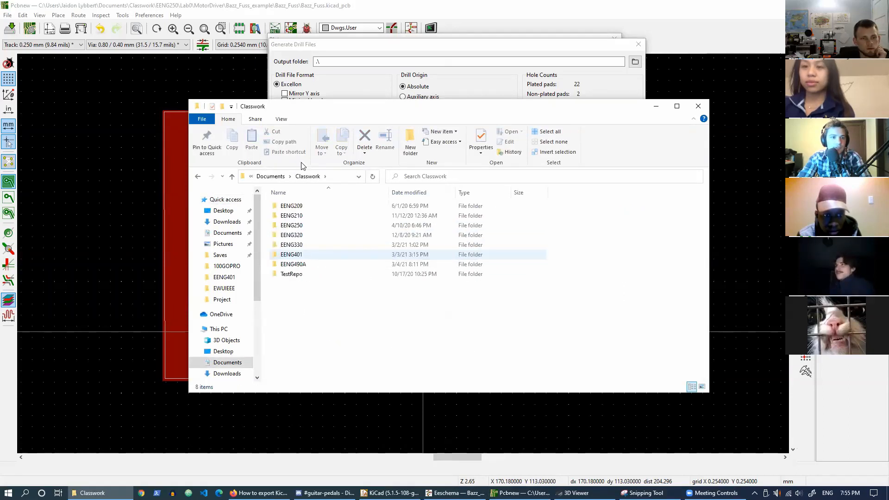
double_click(308, 231)
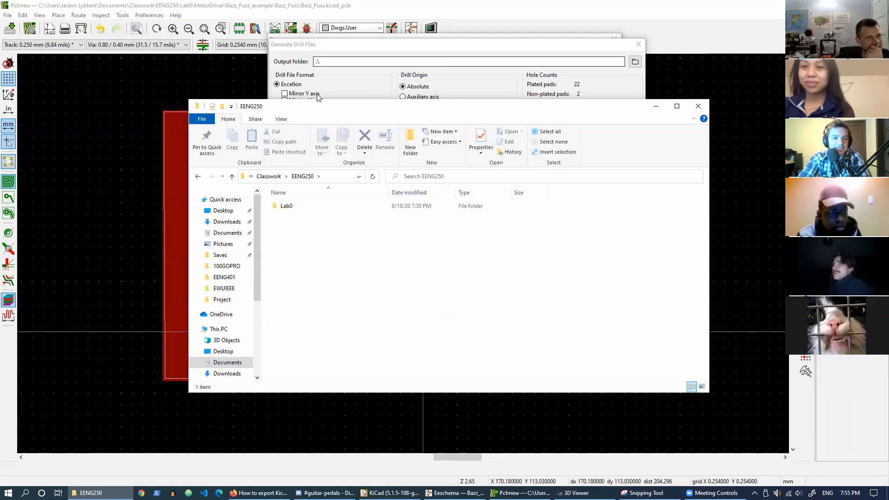
double_click(292, 208)
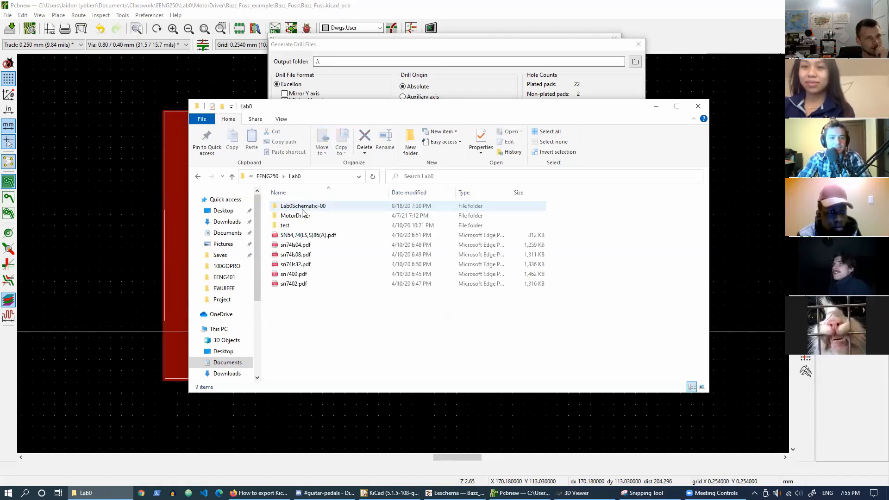
double_click(324, 216)
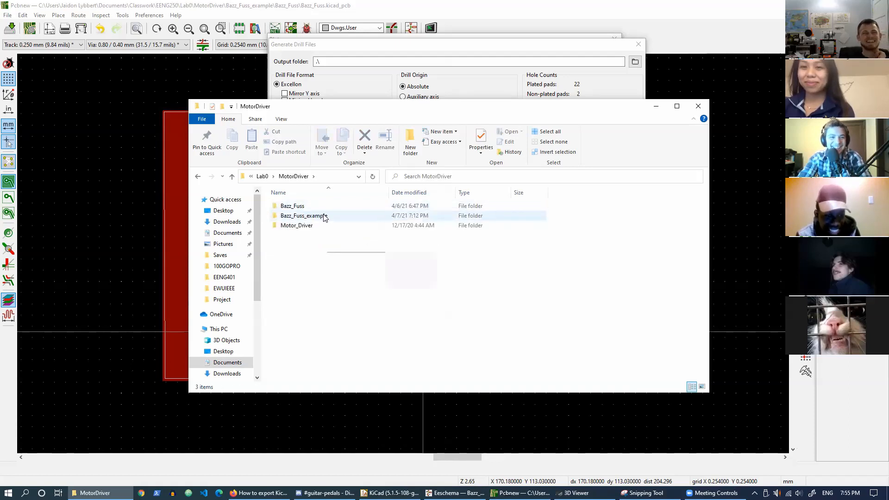
double_click(324, 208)
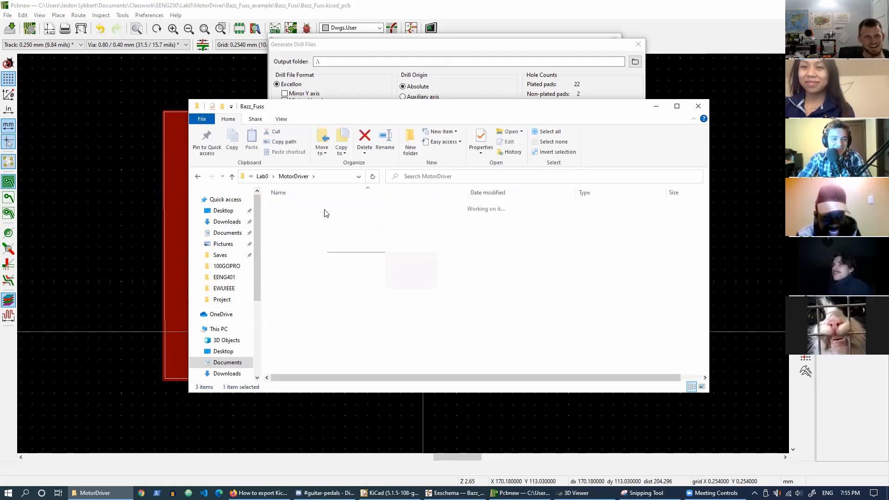
double_click(324, 208)
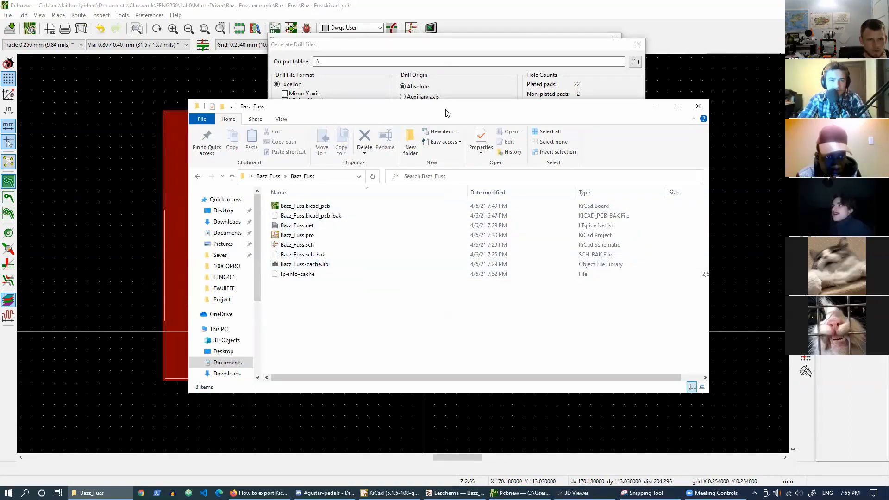
left_click_drag(446, 113, 476, 217)
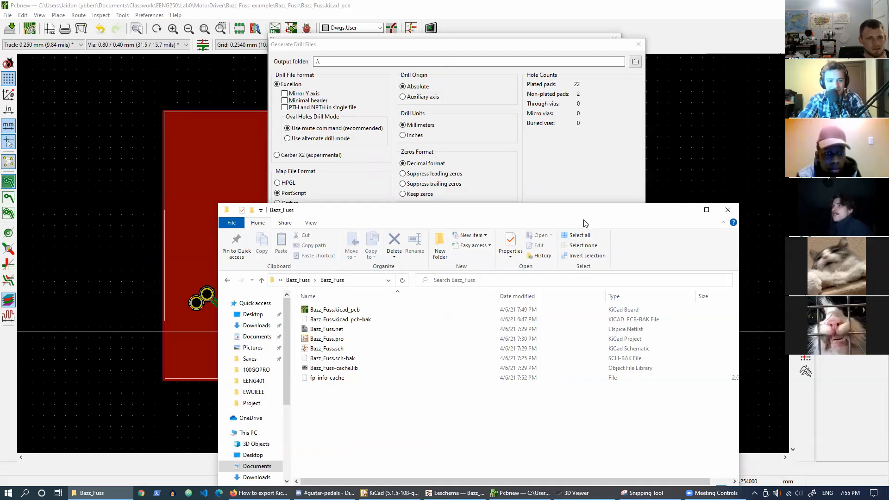
left_click_drag(585, 222, 561, 178)
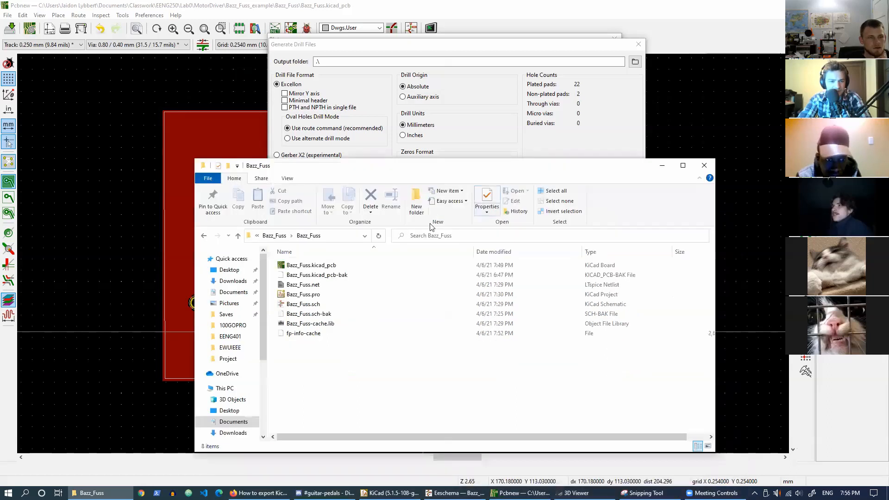
left_click(273, 237)
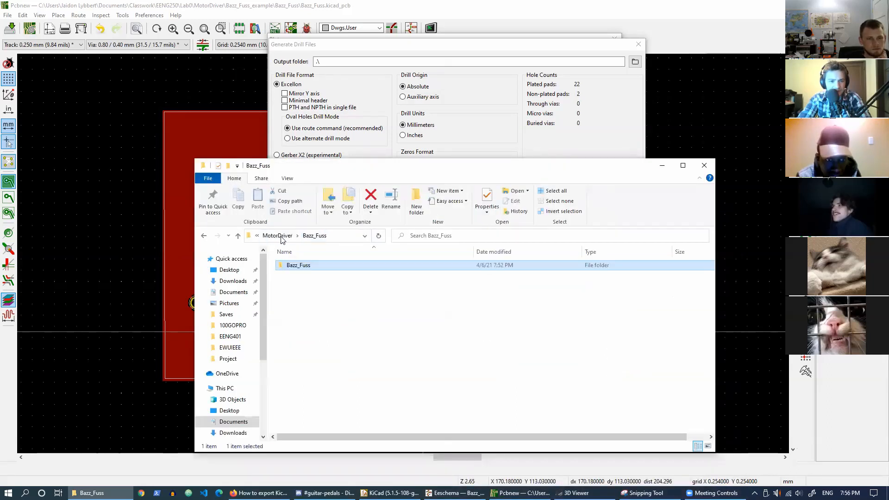
left_click(277, 236)
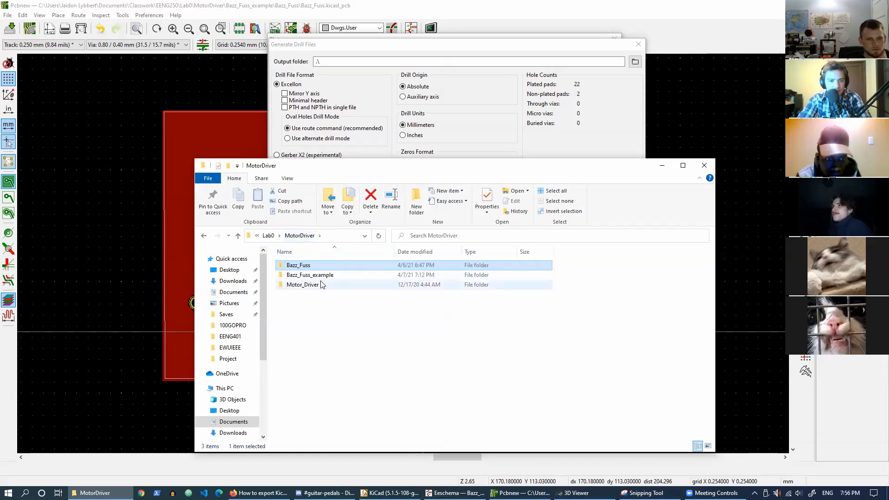
Open the Bazz_Fuss folder inside Bazz_Fuss_example and select the generated Bazz_Fuss-PTH.drl file.
left_click(320, 285)
double_click(322, 277)
double_click(313, 267)
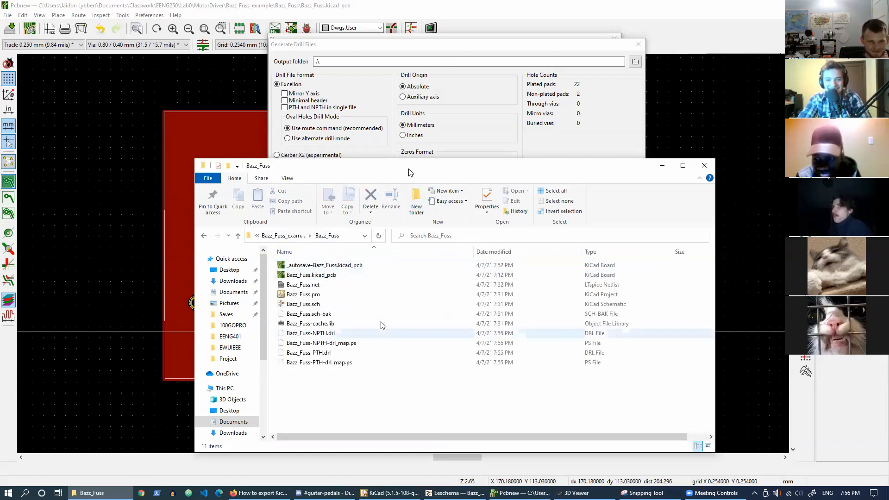
left_click_drag(403, 160, 380, 96)
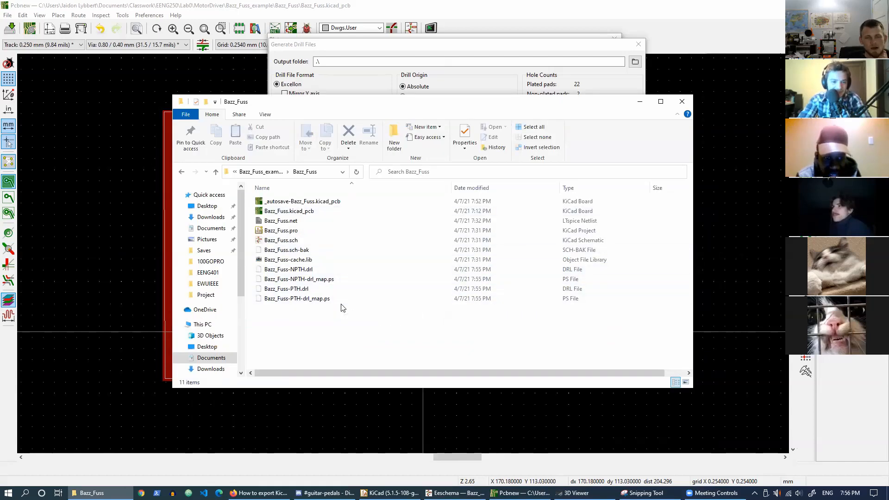
left_click(343, 290)
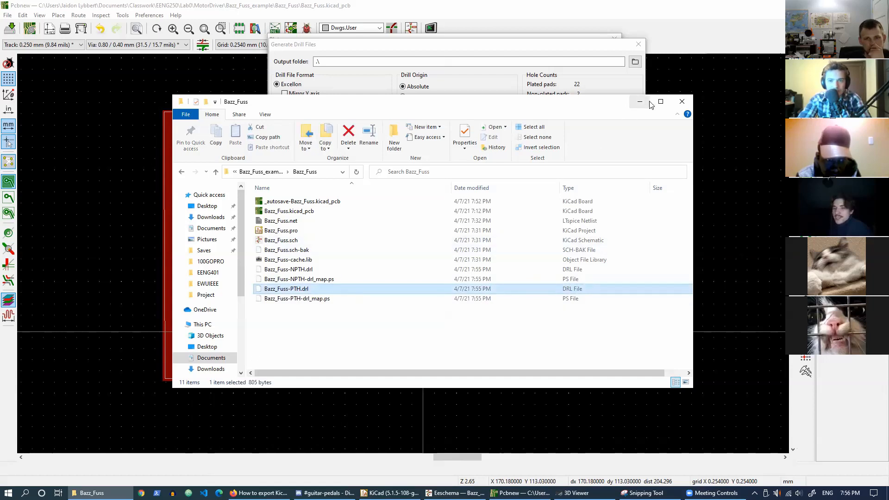
Switch to the browser and review JLCPCB's KiCad export guide on required layers, plot settings, drill file generation and GerbView checking.
key("alt+Tab")
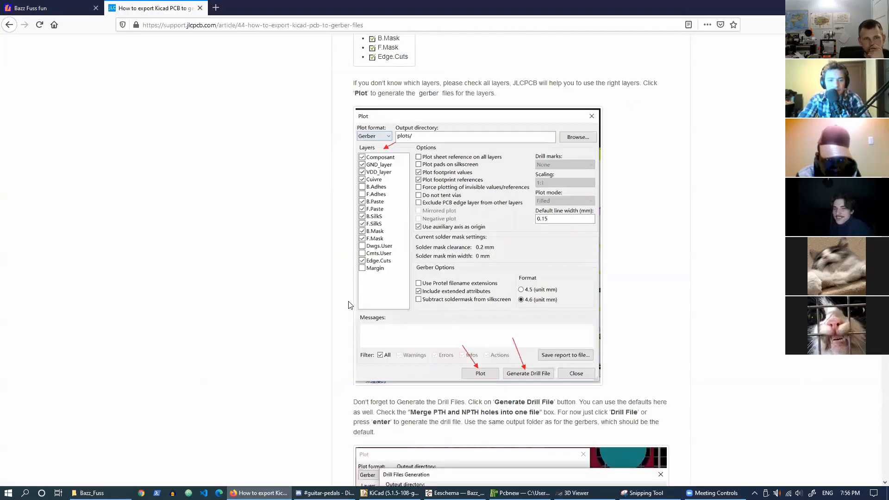
scroll(307, 271, "down", 2)
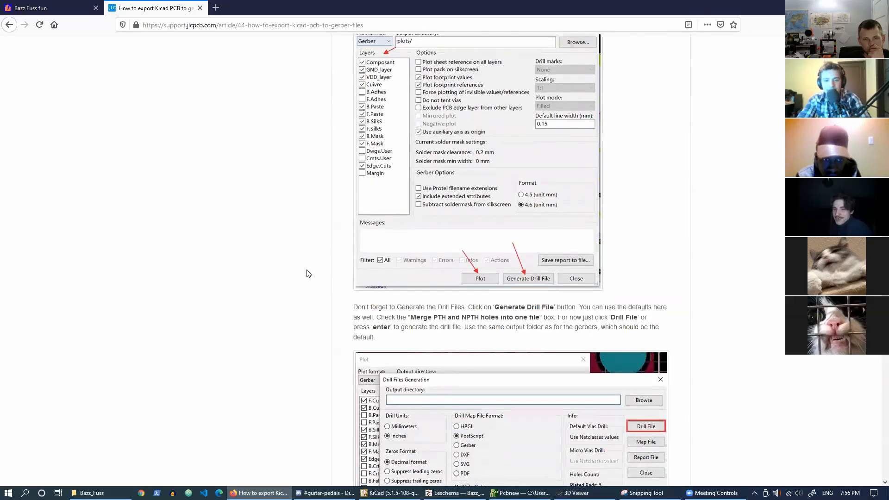
scroll(307, 271, "down", 2)
scroll(307, 274, "down", 4)
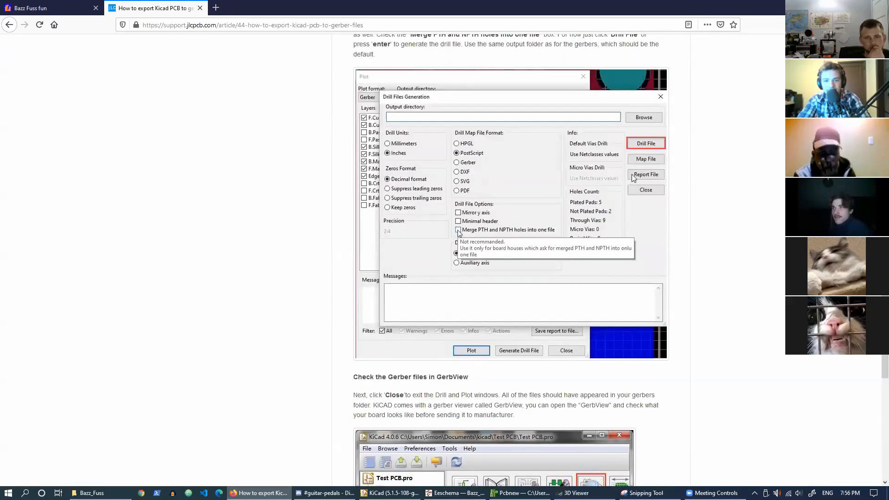
scroll(289, 297, "down", 4)
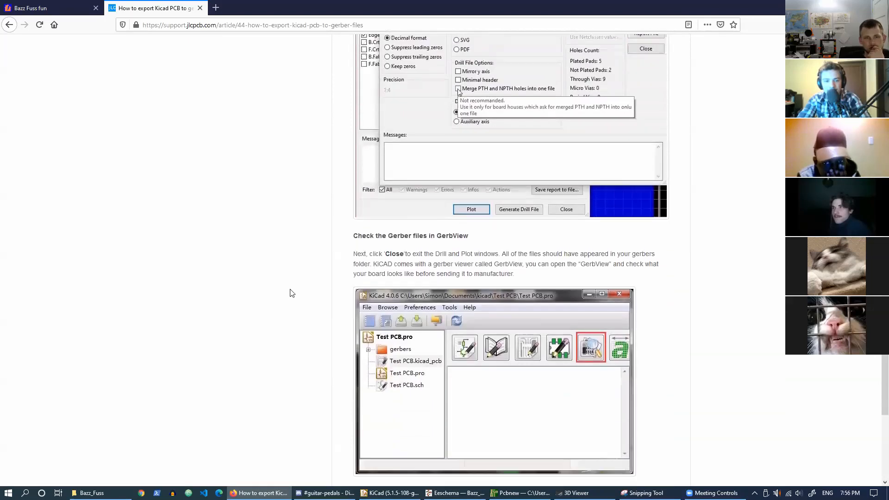
scroll(310, 284, "up", 15)
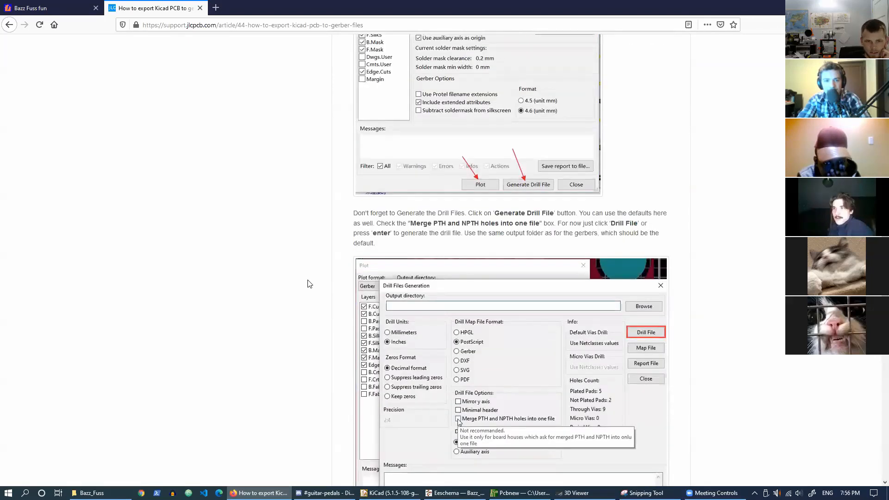
scroll(310, 284, "down", 1)
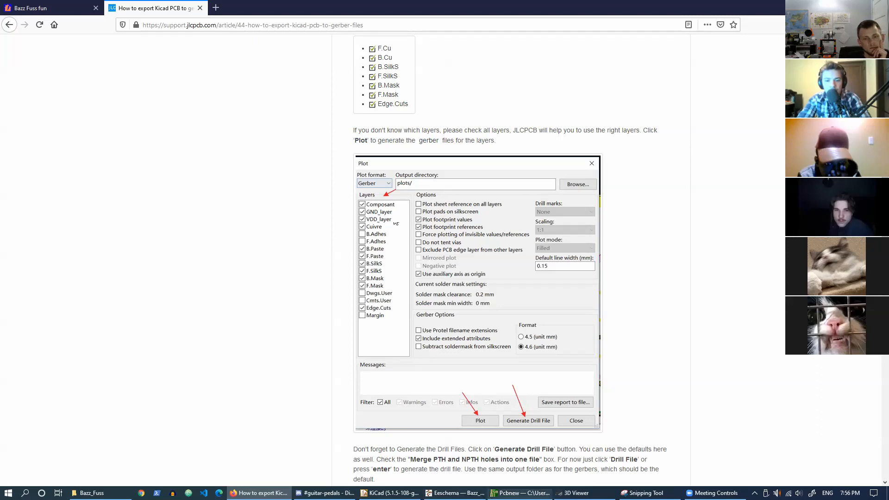
Return to Pcbnew, plot the selected layers as Gerber files, and check the output in the Bazz_Fuss folder.
left_click(520, 492)
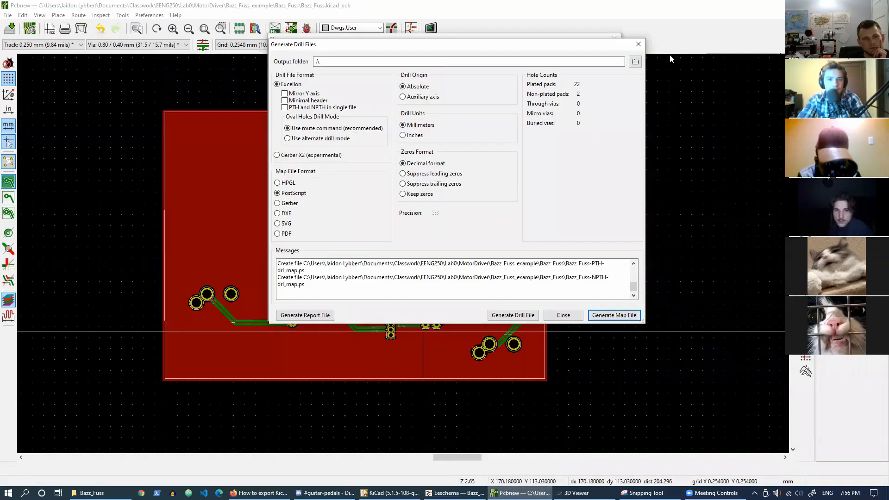
left_click(639, 44)
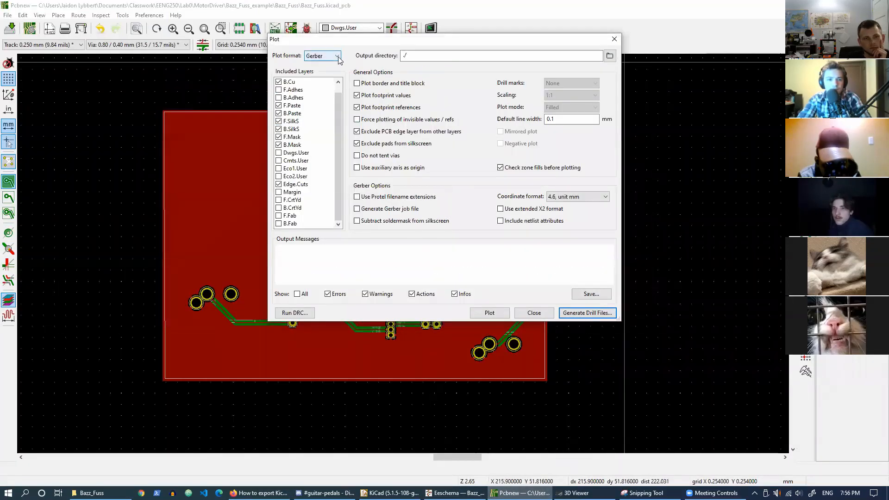
left_click(490, 314)
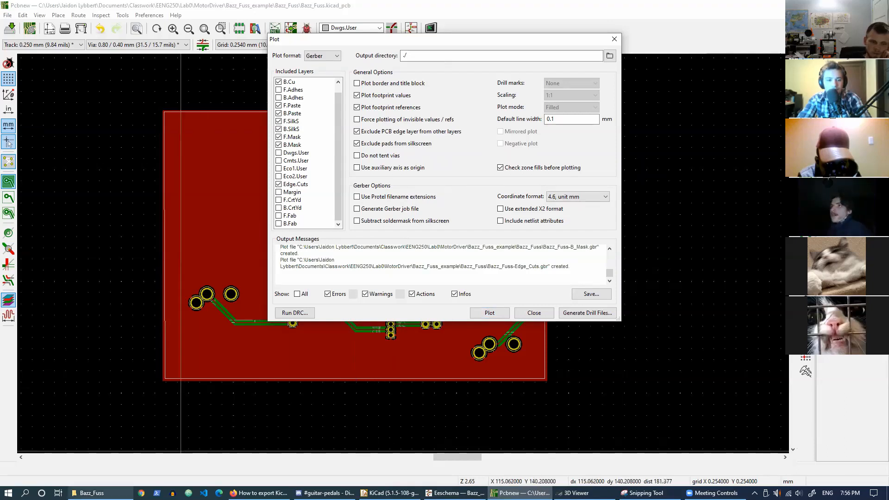
left_click(89, 493)
scroll(393, 252, "down", 1)
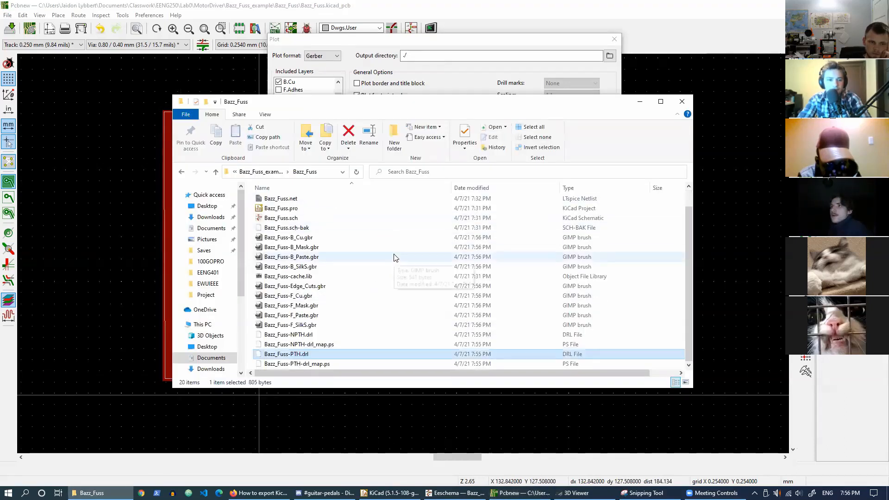
Select the files from Bazz_Fuss-B_Cu.gbr through Bazz_Fuss-F_SilkS.gbr, and check the drill file section of JLCPCB's guide in the browser.
left_click(324, 238)
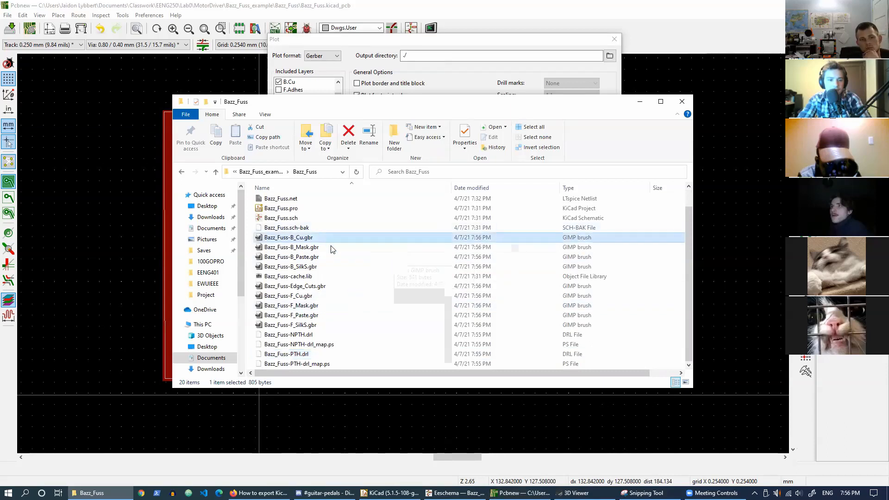
left_click(340, 326, "shift")
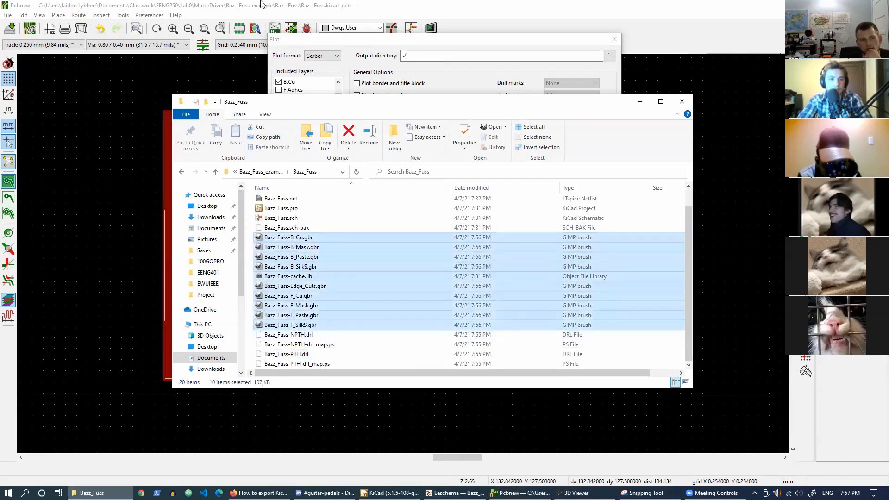
left_click(259, 493)
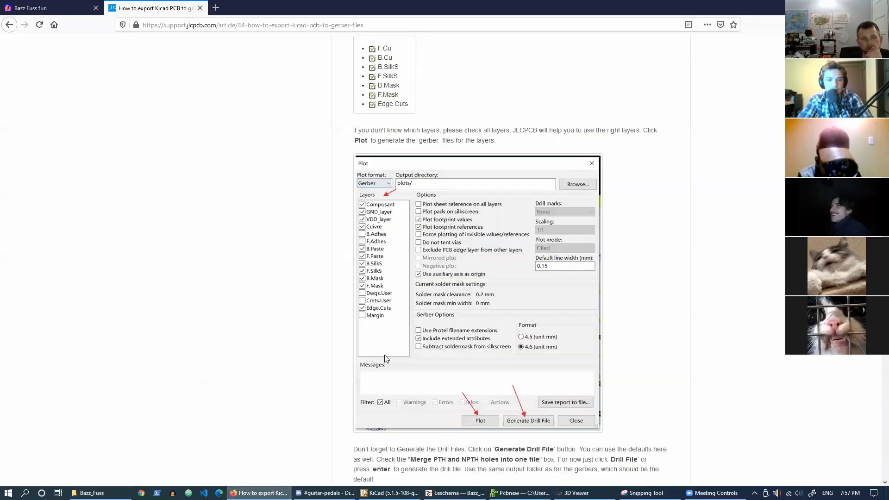
scroll(348, 244, "down", 6)
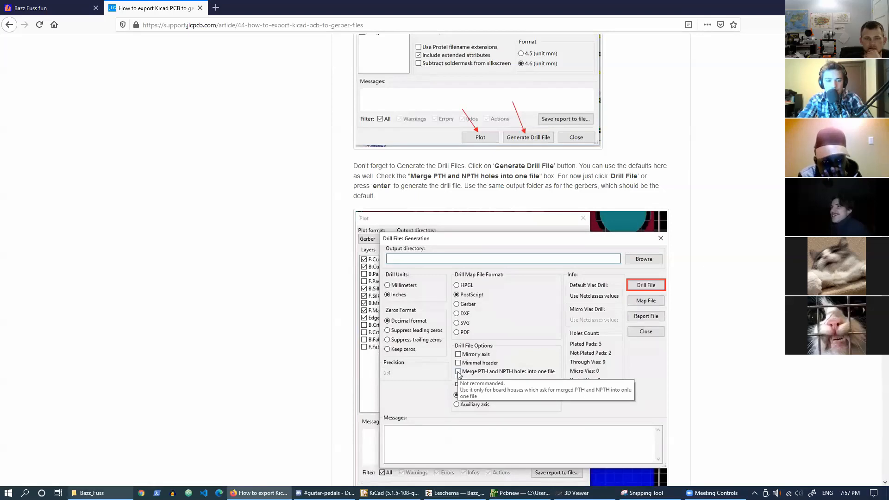
Go up to the Bazz_Fuss_example folder in File Explorer and return to the browser.
left_click(92, 493)
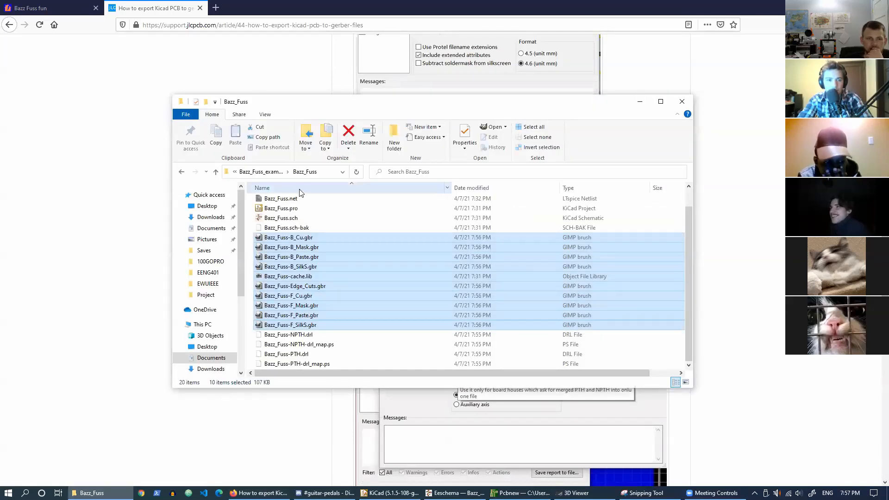
left_click(260, 175)
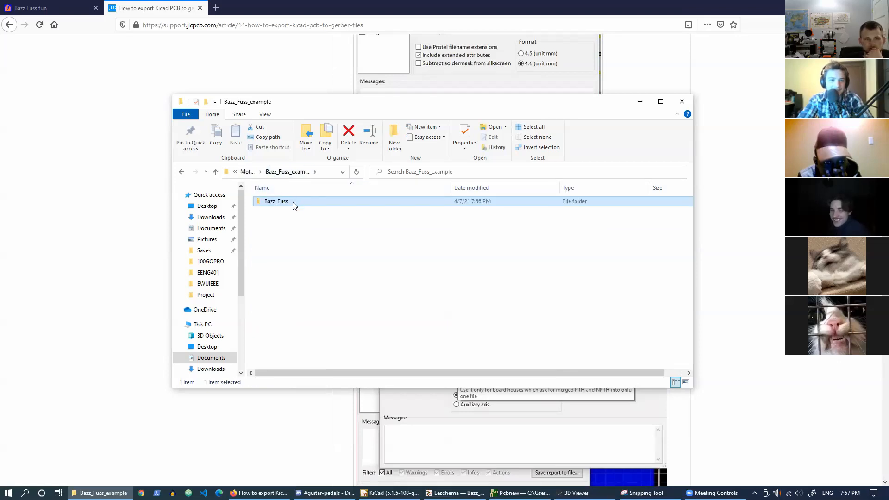
left_click(328, 447)
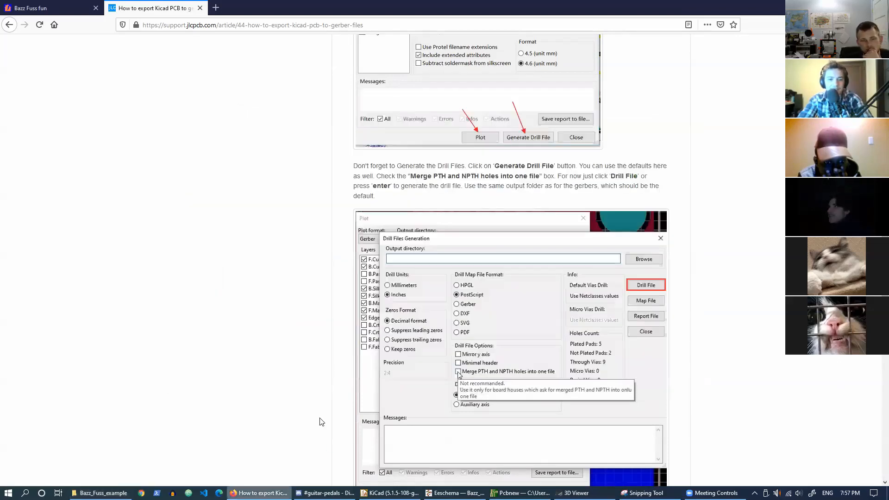
Search the web for jlcpcb in a new tab and open the JLCPCB website.
left_click(216, 8)
type("j")
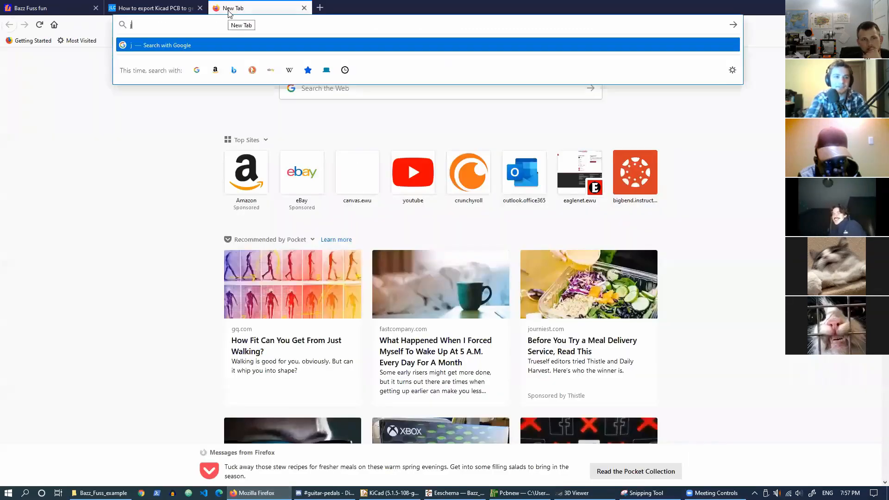
type("lcpc")
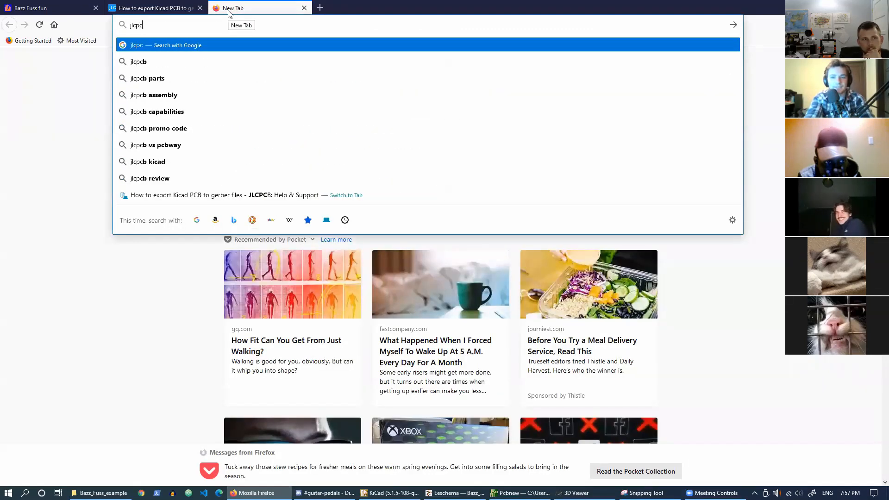
type("b")
key("Return")
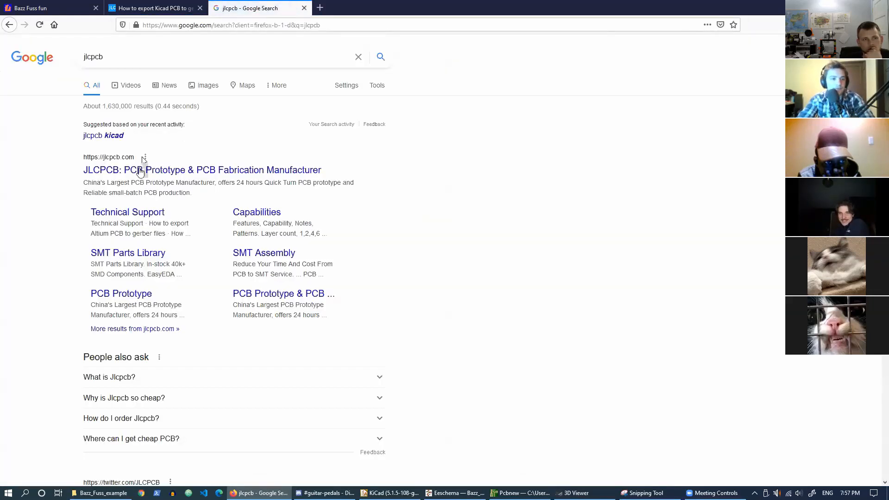
left_click(139, 172)
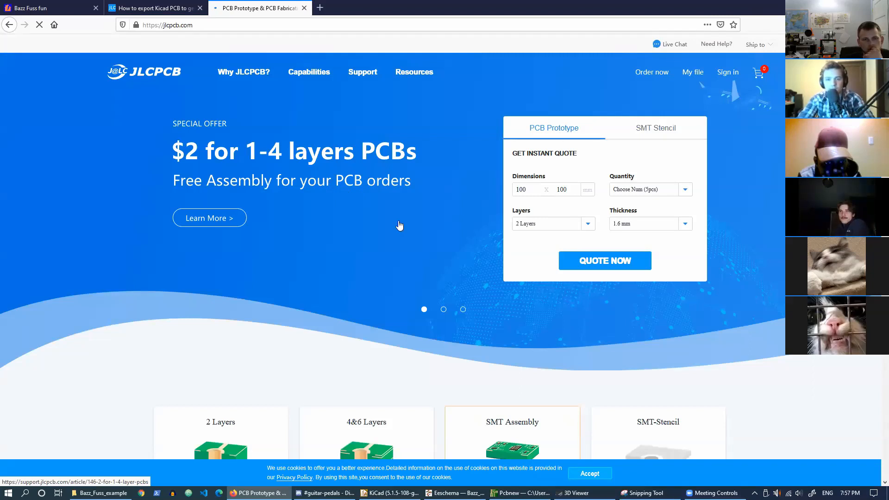
Start a quote for a 2-layer PCB and open the Gerber file upload dialog.
scroll(400, 226, "down", 3)
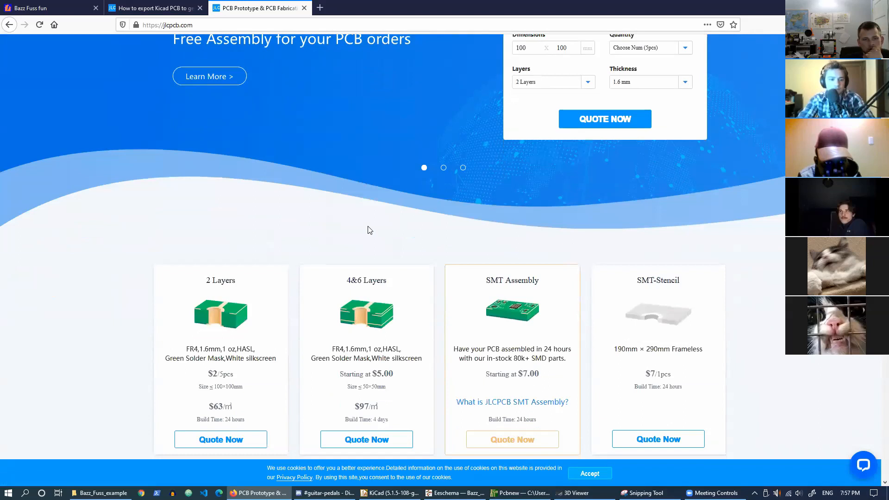
scroll(369, 230, "down", 2)
left_click(242, 343)
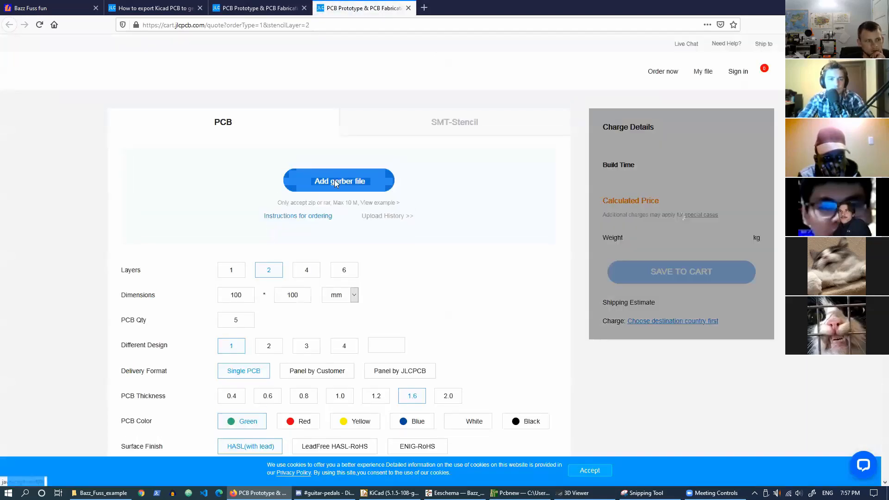
left_click(334, 180)
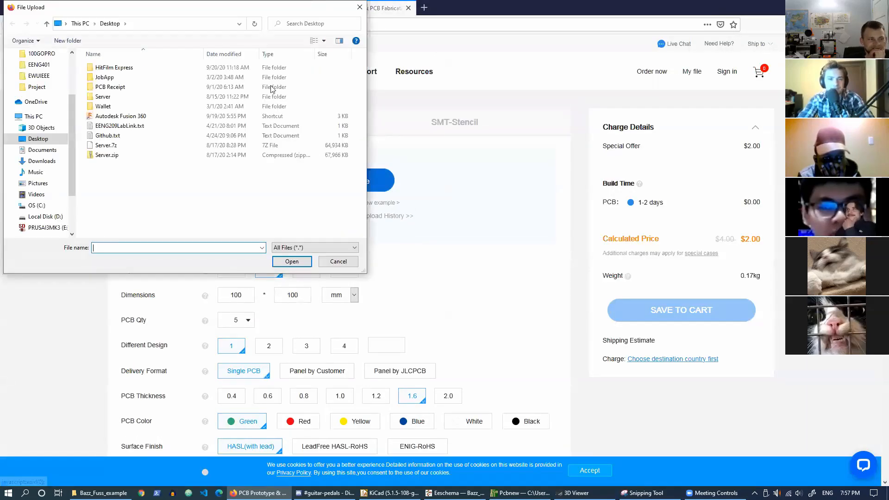
Browse the upload dialog to the Bazz_Fuss folder under Documents, Classwork, EENG250, Lab0, MotorDriver, Bazz_Fuss_example.
left_click_drag(213, 12, 361, 55)
left_click(190, 193)
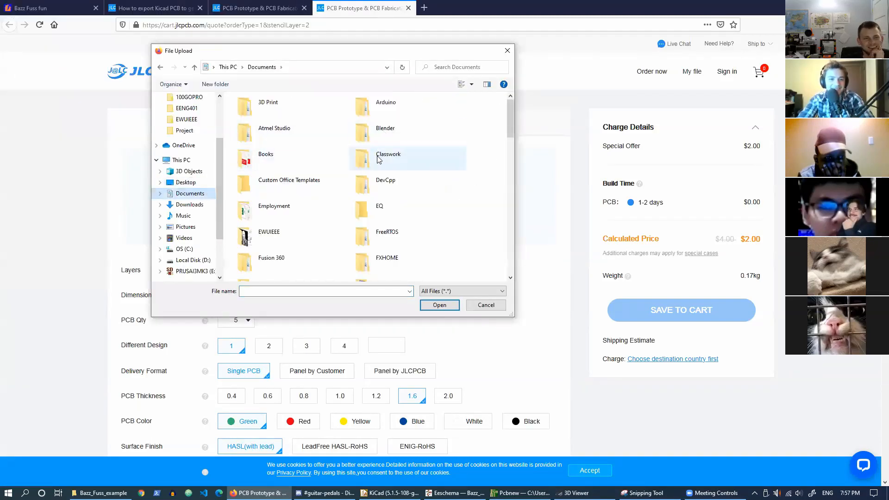
double_click(387, 157)
double_click(259, 132)
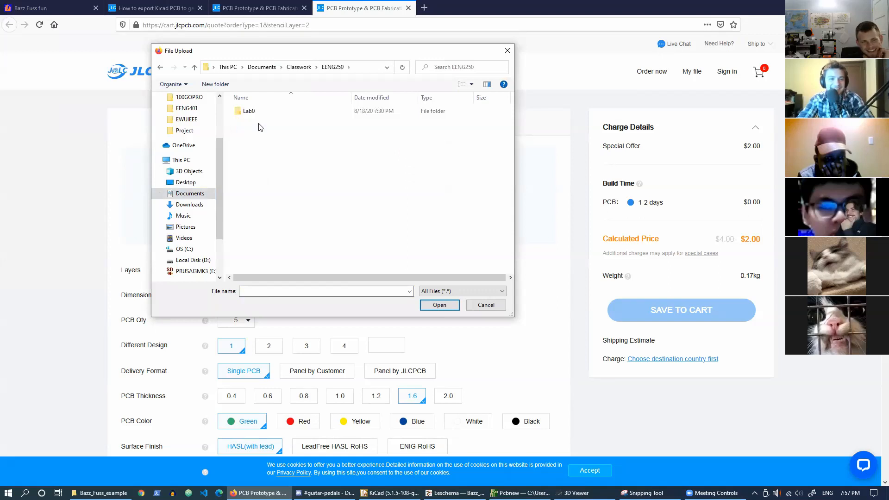
double_click(250, 112)
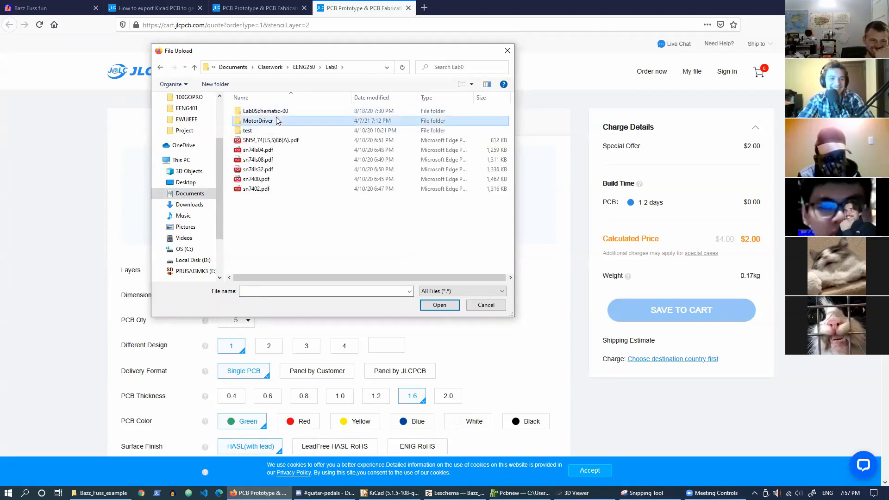
double_click(258, 121)
double_click(277, 121)
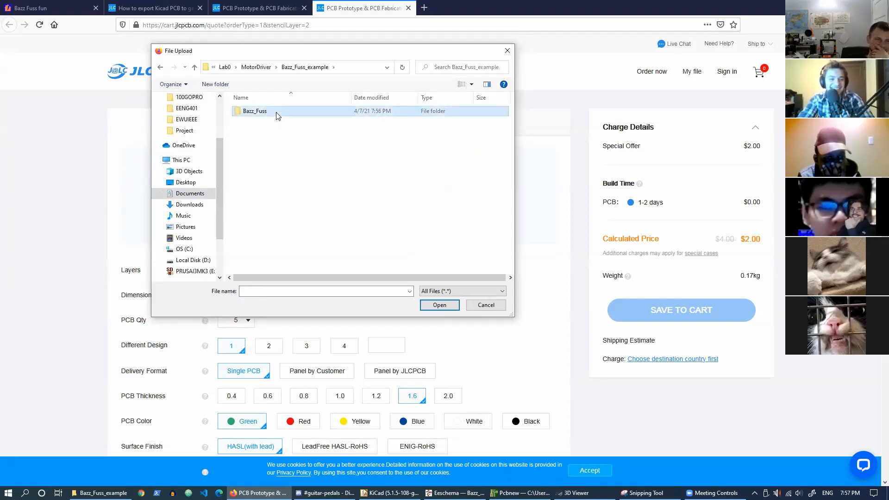
double_click(278, 114)
Try to choose the whole Bazz_Fuss folder for upload, and select Bazz_Fuss-B_Cu.gbr inside it.
key("alt+Left")
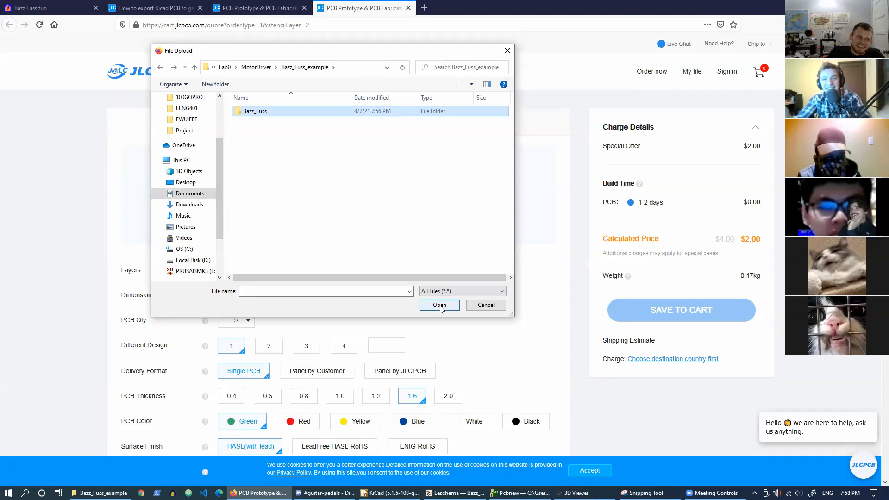
left_click(440, 306)
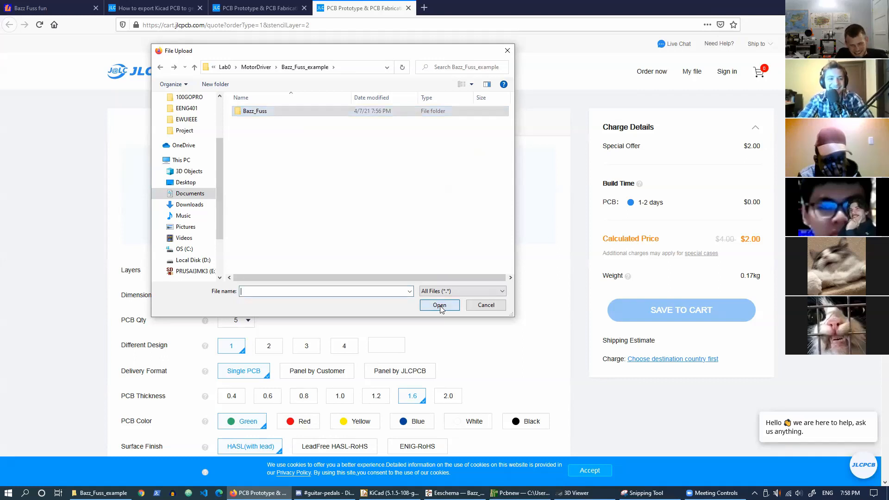
left_click(293, 114)
left_click(446, 309)
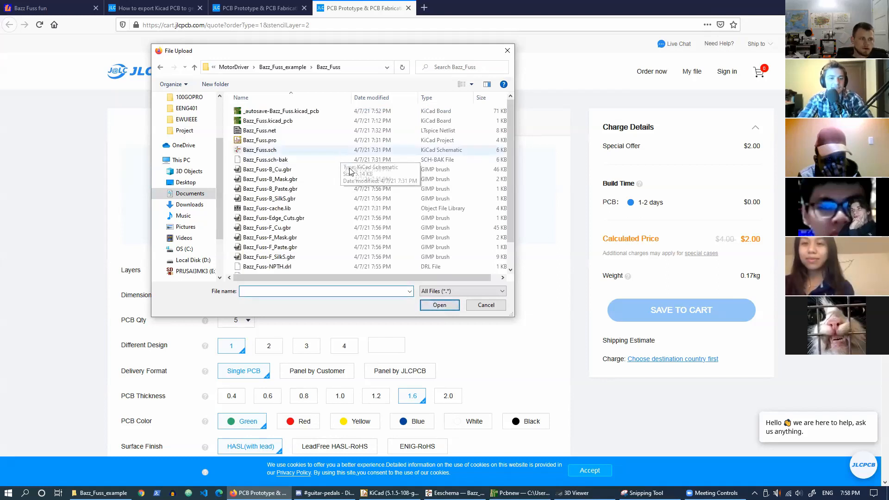
scroll(313, 135, "down", 1)
left_click(305, 142)
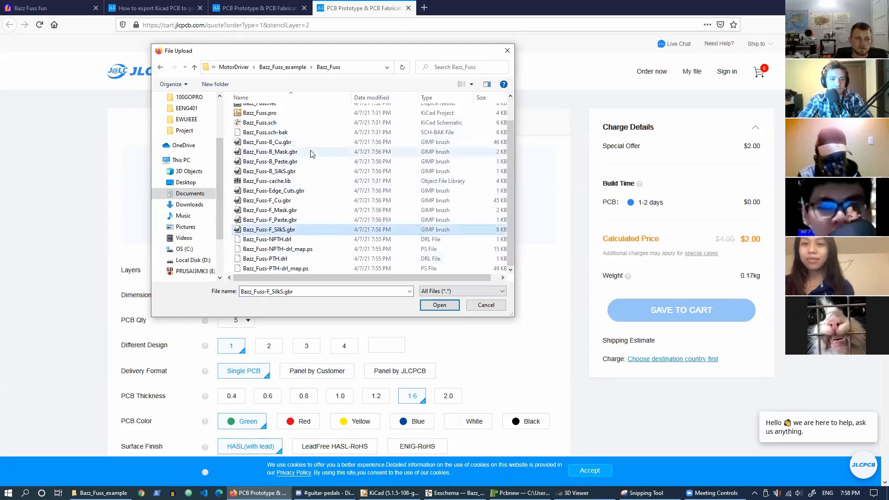
scroll(315, 150, "up", 1)
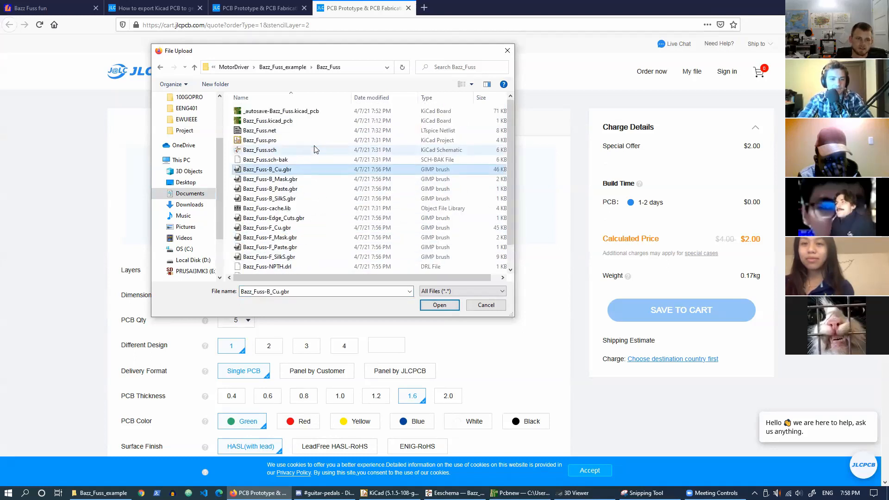
In File Explorer, compress the Bazz_Fuss folder with 7-Zip into Bazz_Fuss.zip using the zip archive format.
left_click(99, 493)
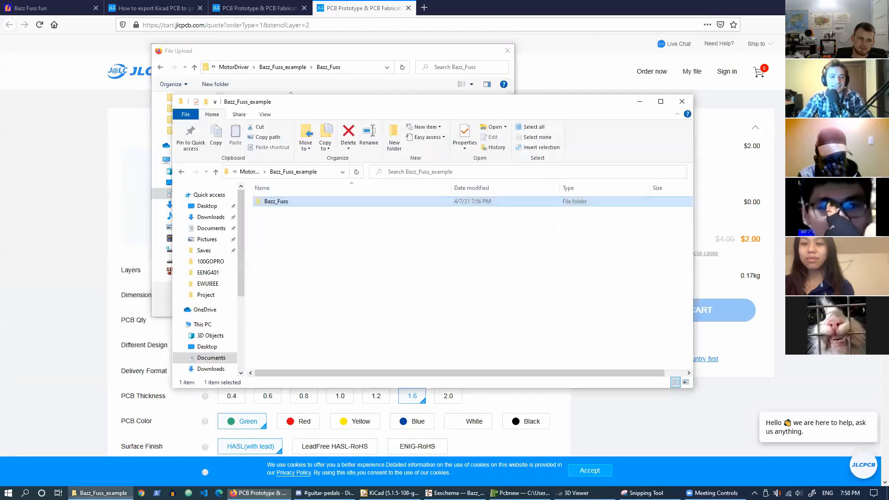
right_click(332, 205)
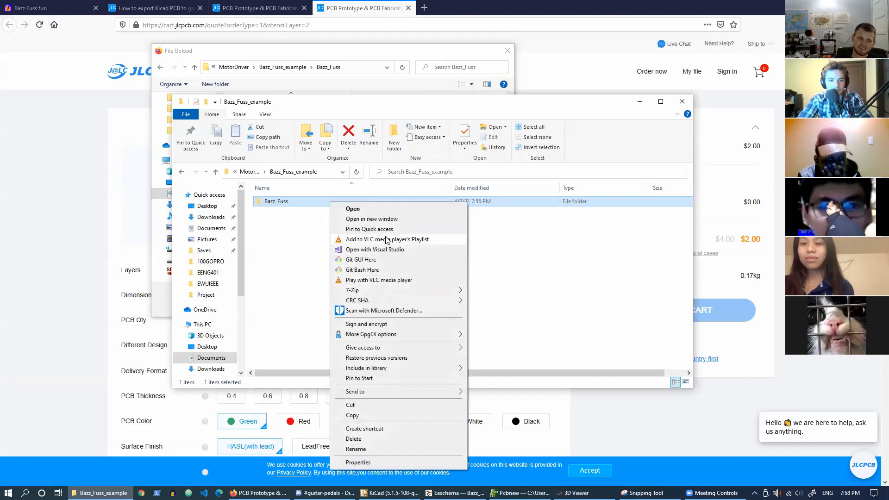
mouse_move(395, 292)
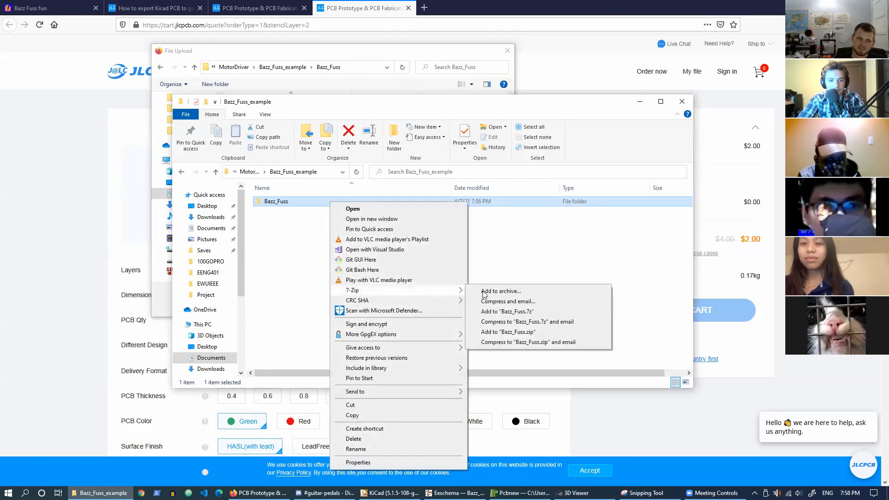
left_click(510, 291)
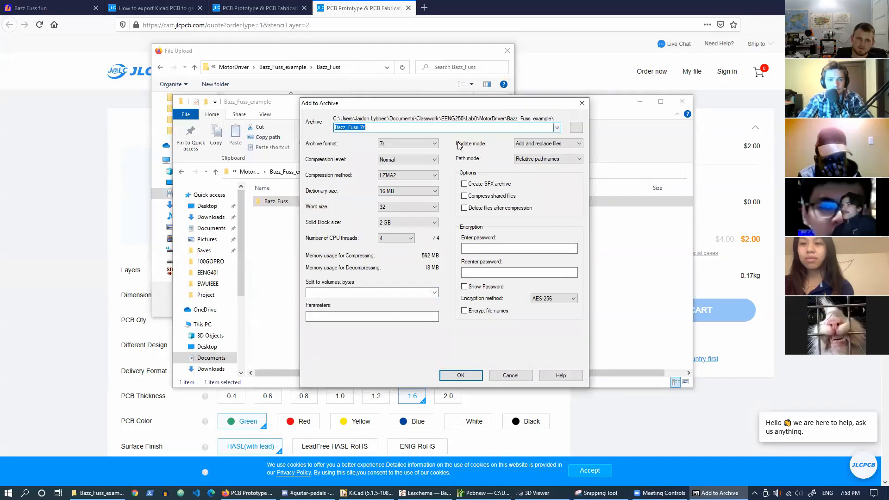
left_click(434, 144)
left_click(420, 168)
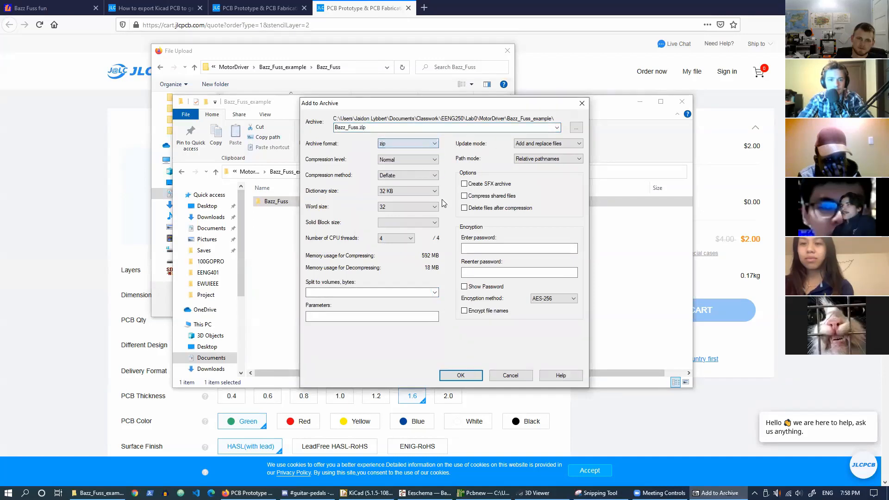
left_click(461, 376)
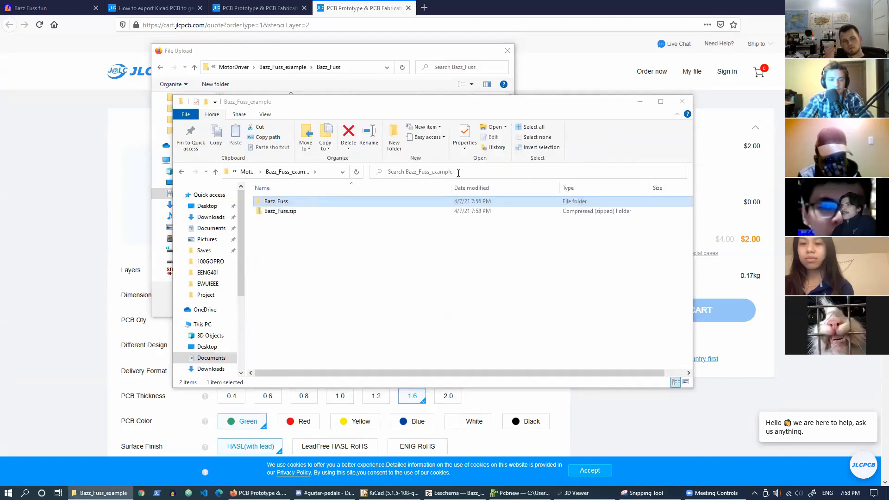
Return to the browser's upload dialog and upload Bazz_Fuss.zip from the Bazz_Fuss_example folder.
left_click(642, 103)
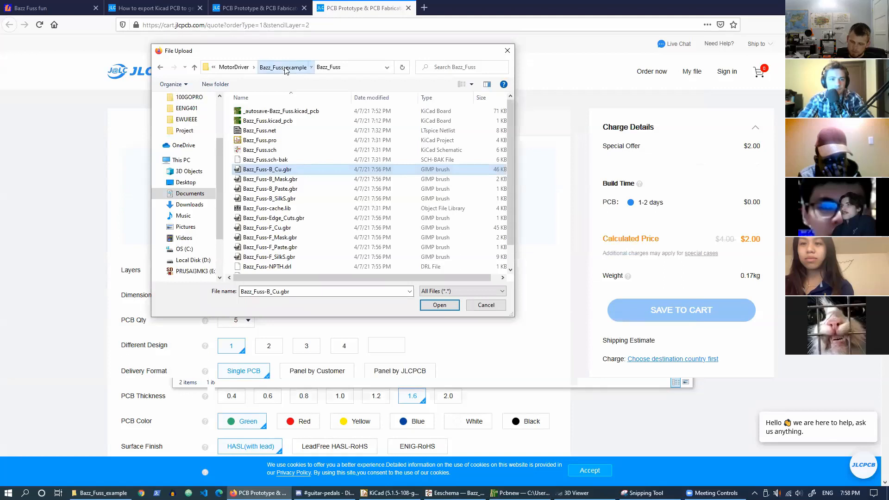
left_click(286, 71)
left_click(276, 122)
left_click(440, 305)
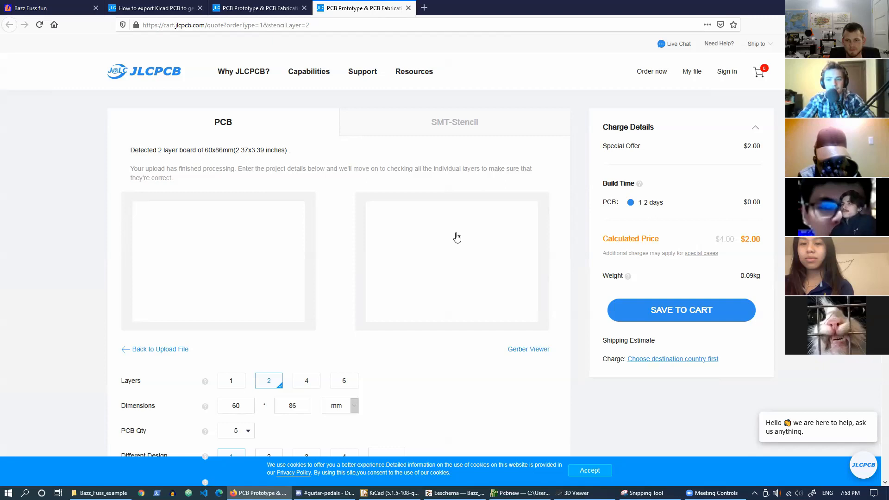
Open the Gerber Viewer for the uploaded board and sign in to JLCPCB with the Google account.
scroll(572, 228, "down", 1)
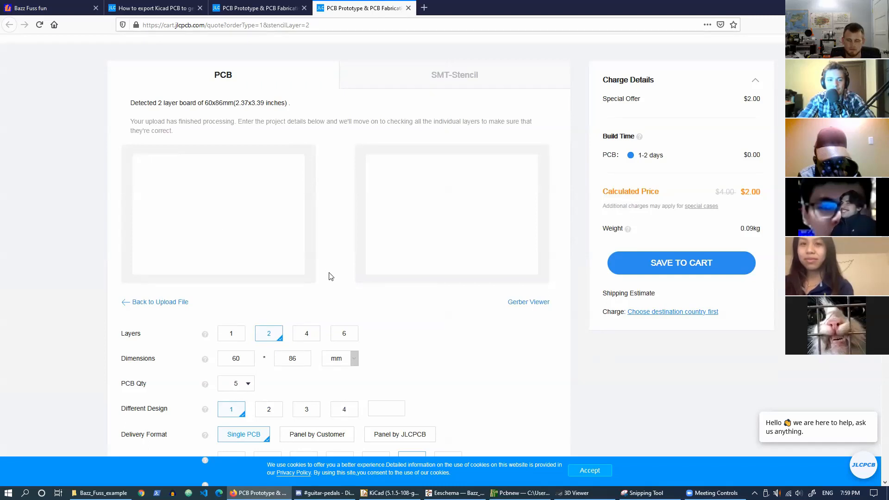
left_click(514, 303)
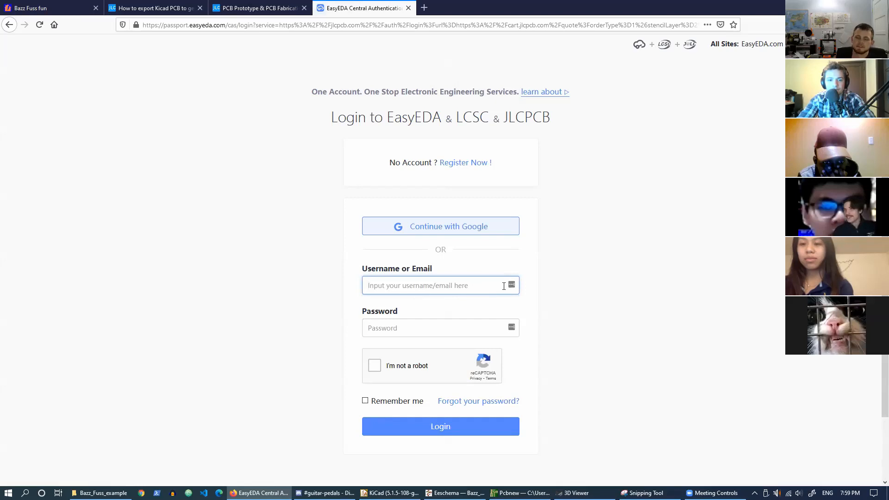
left_click(465, 231)
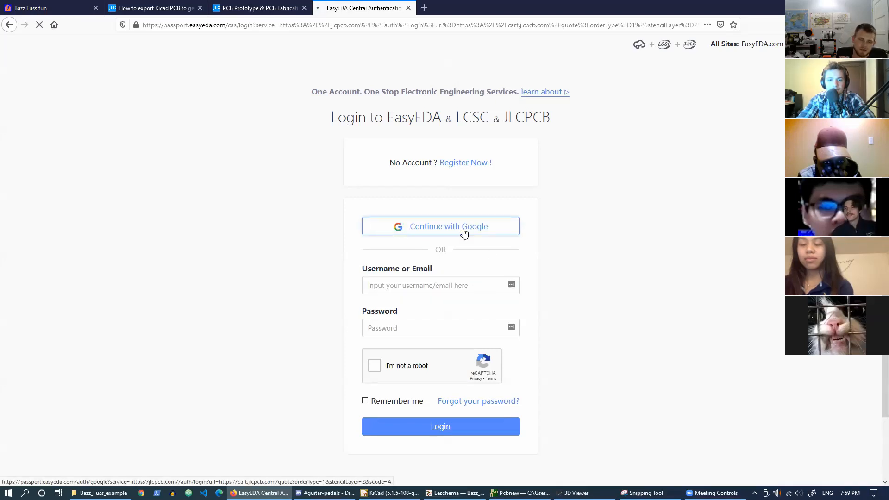
left_click(429, 234)
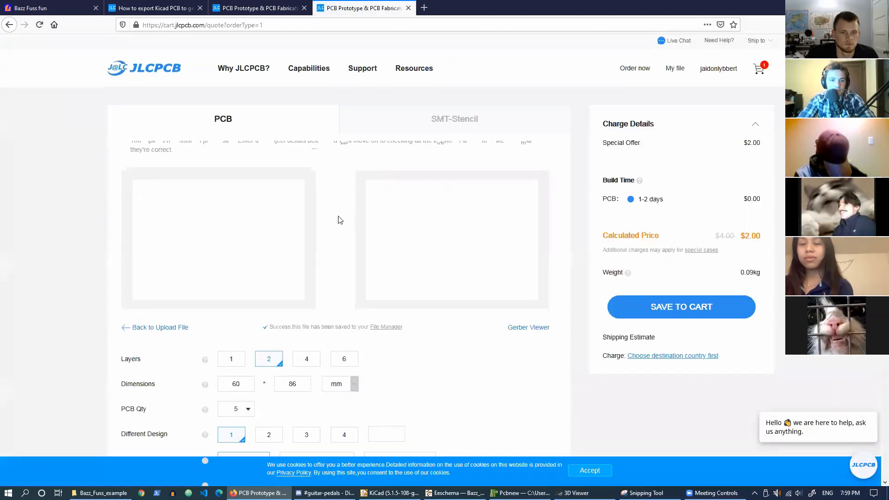
Open the Gerber Viewer for the uploaded Bazz_Fuss.zip from the PCB quote page.
scroll(340, 220, "down", 1)
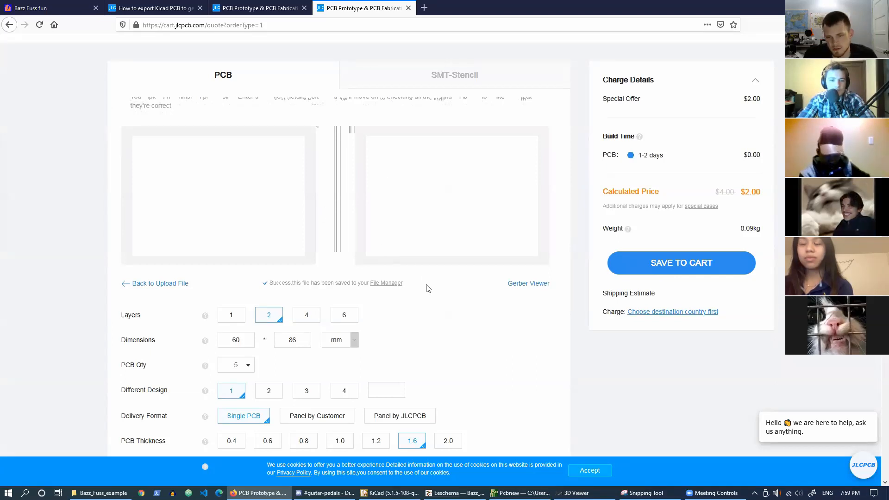
left_click(525, 284)
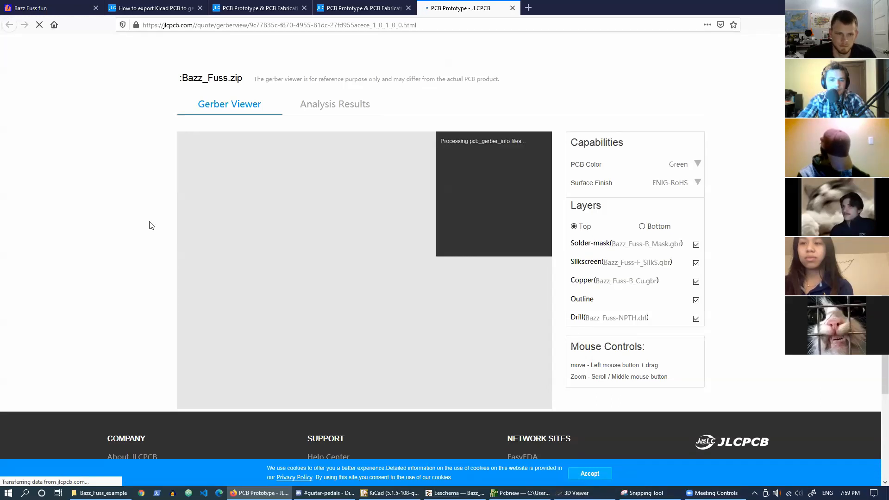
scroll(149, 226, "down", 1)
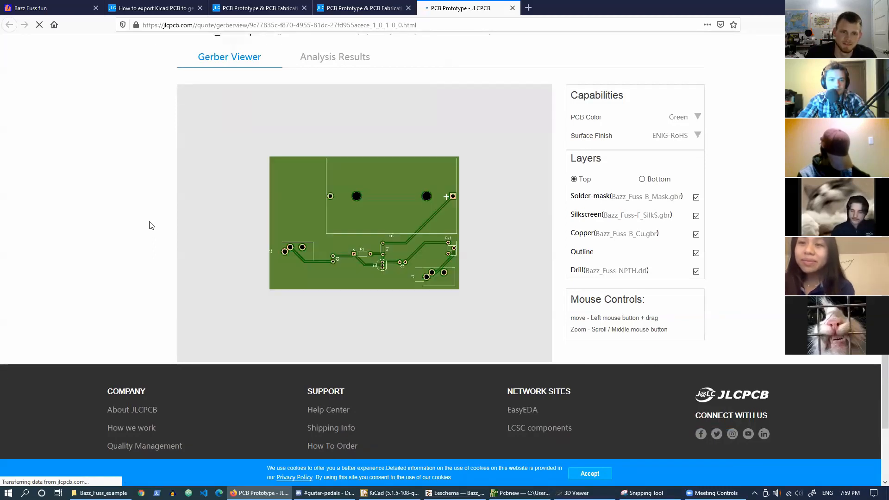
Examine the top side of the Bazz Fuss board up close in the Gerber Viewer, checking its traces, pads and silkscreen.
mouse_move(340, 245)
left_mouse_down()
mouse_move(368, 223)
mouse_move(331, 245)
left_mouse_up()
scroll(433, 246, "up", 3)
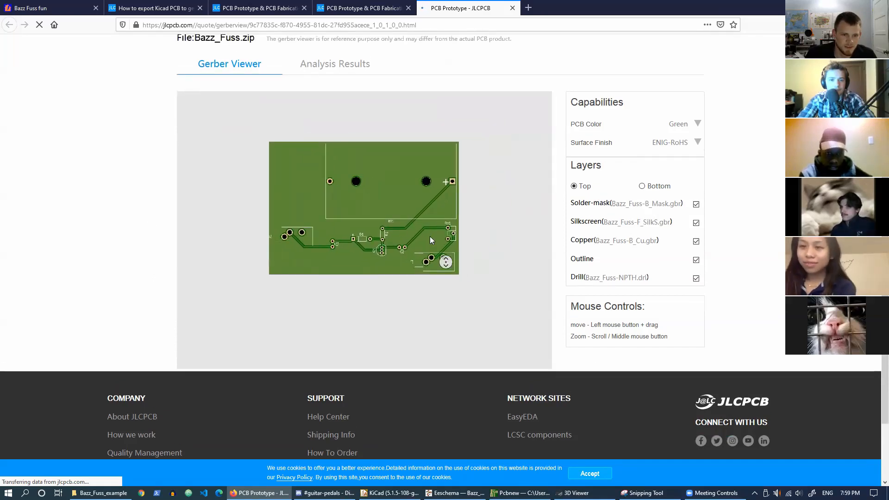
right_click(445, 305)
right_click(441, 283)
left_click(421, 303)
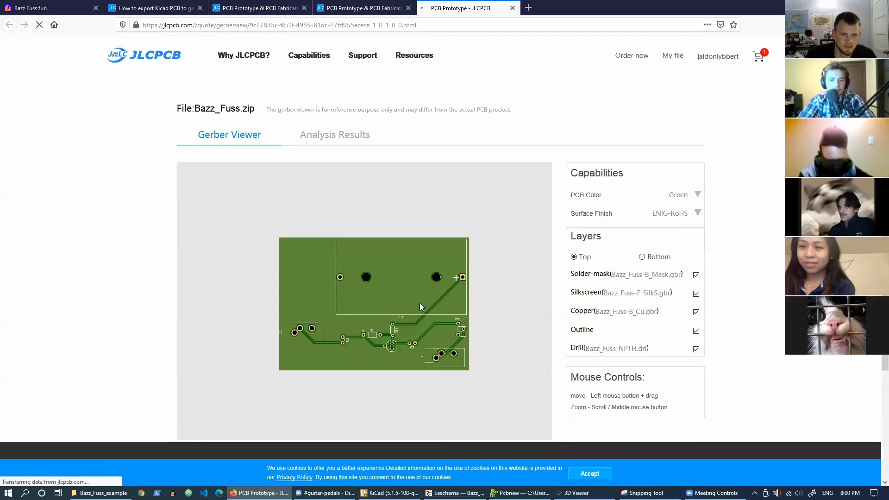
mouse_move(396, 306)
left_mouse_down()
mouse_move(405, 302)
mouse_move(358, 299)
mouse_move(343, 317)
mouse_move(383, 307)
left_mouse_up()
scroll(399, 299, "up", 2)
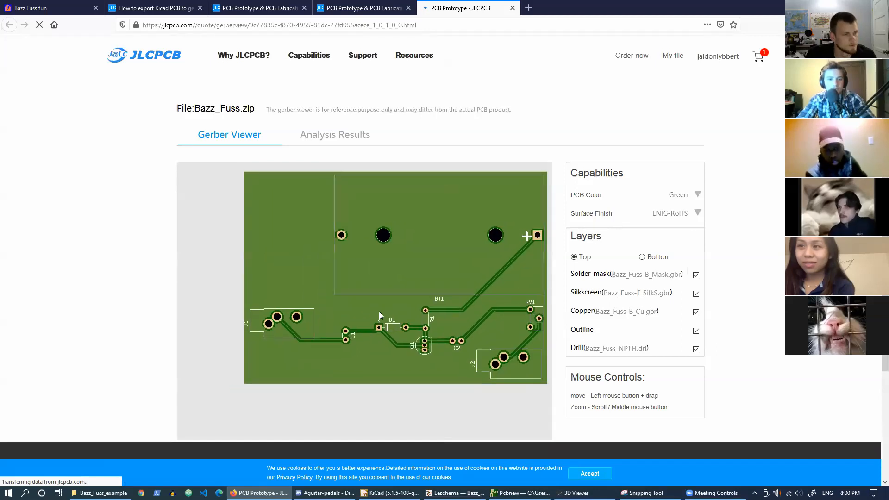
scroll(431, 273, "up", 1)
scroll(429, 273, "down", 3)
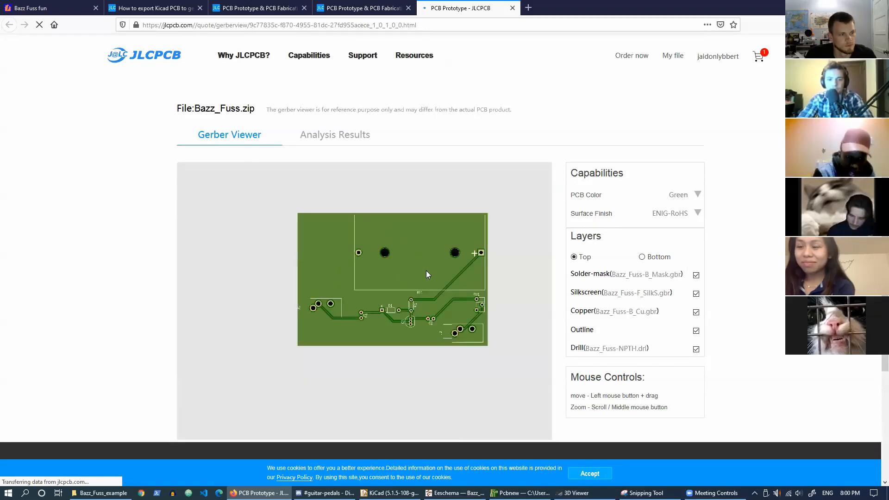
scroll(736, 260, "down", 1)
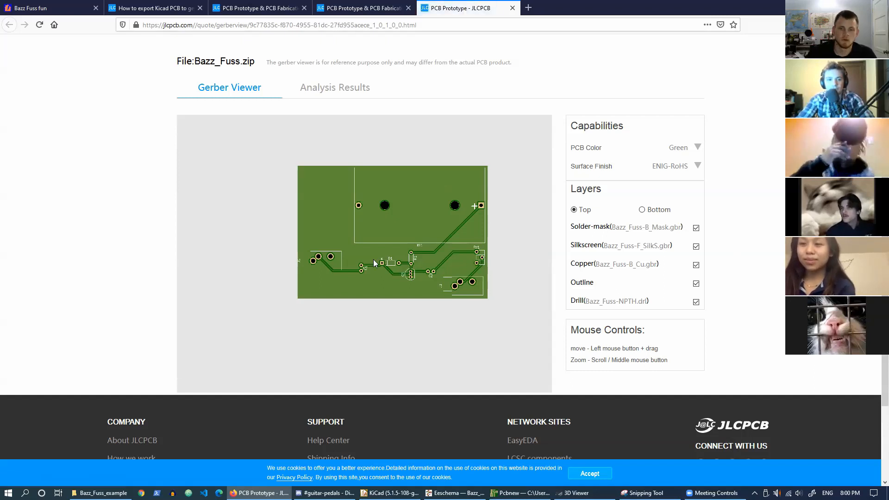
scroll(374, 263, "up", 1)
scroll(375, 264, "up", 2)
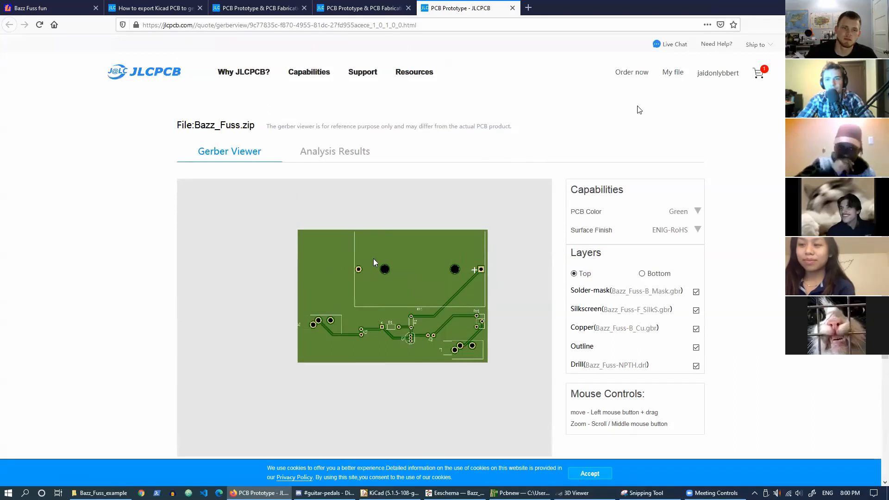
Open the shopping cart and view the product details and enlarged board preview of the gerber_Y3 item.
left_click(759, 74)
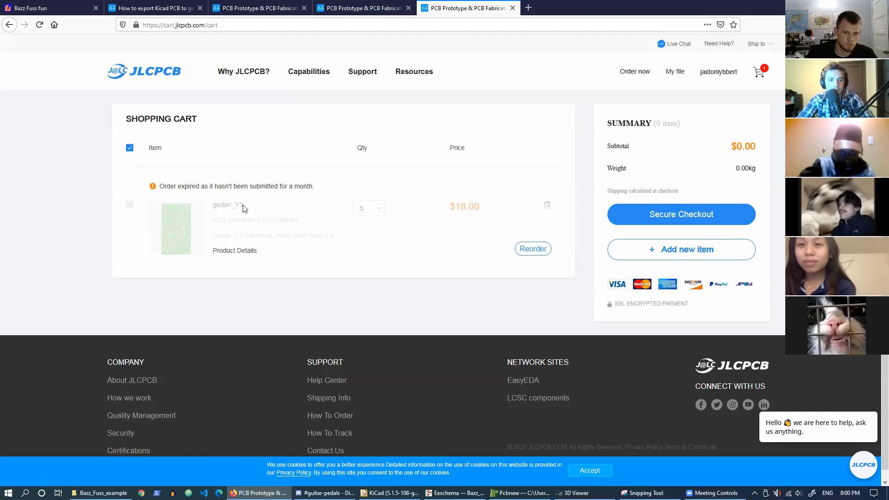
left_click(236, 252)
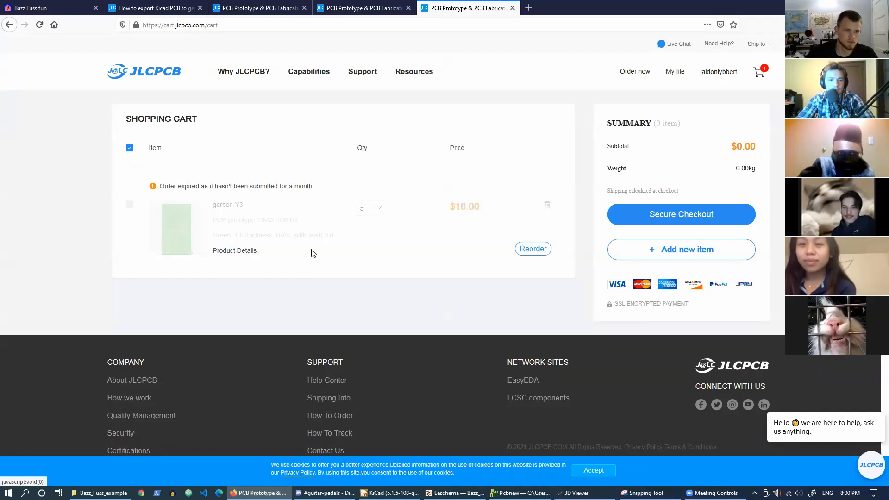
left_click(687, 131)
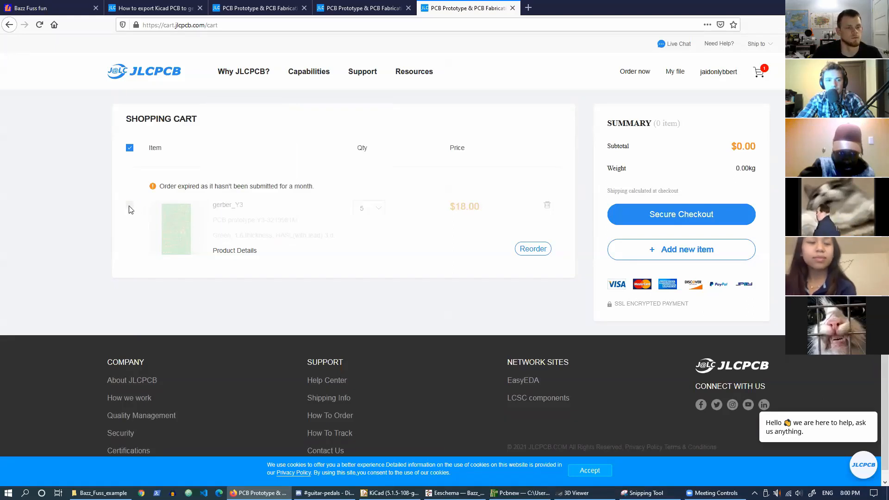
mouse_move(181, 215)
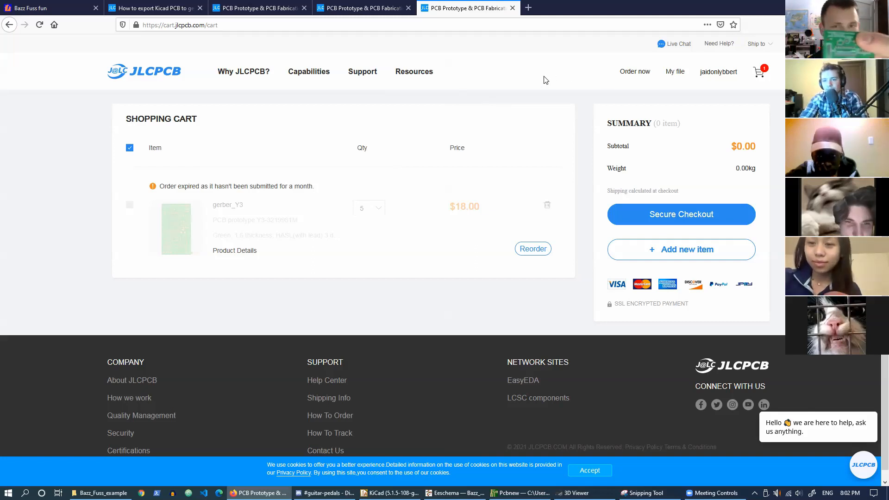
mouse_move(178, 216)
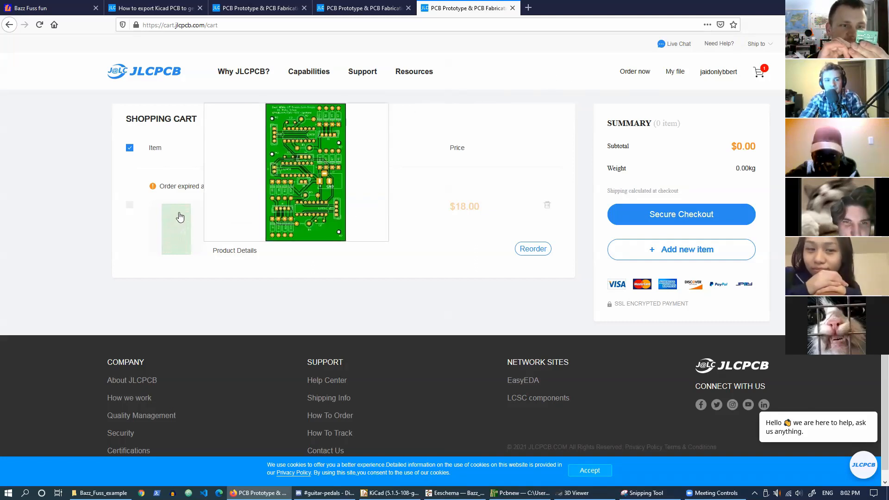